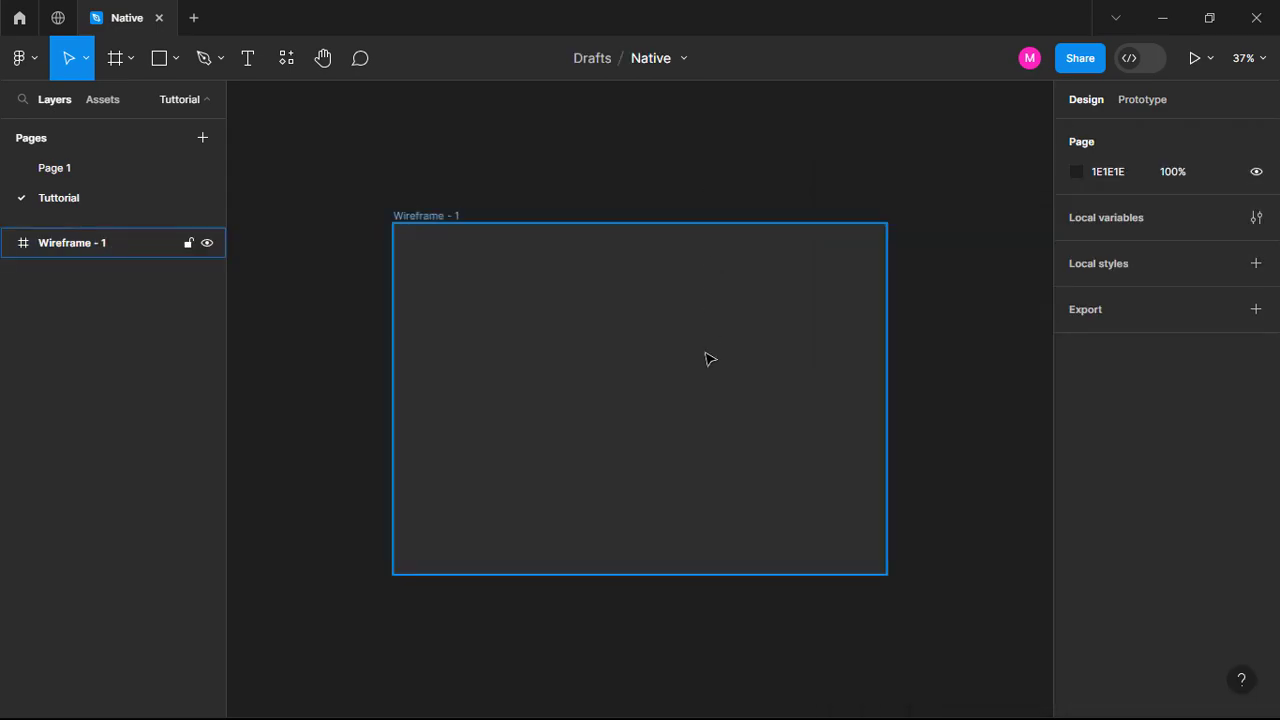
Add a layout grid of 12 stretch columns with a gutter of 40 to the Wireframe - 1 frame.
{"action": "left_click", "coordinate": [1255, 391]}
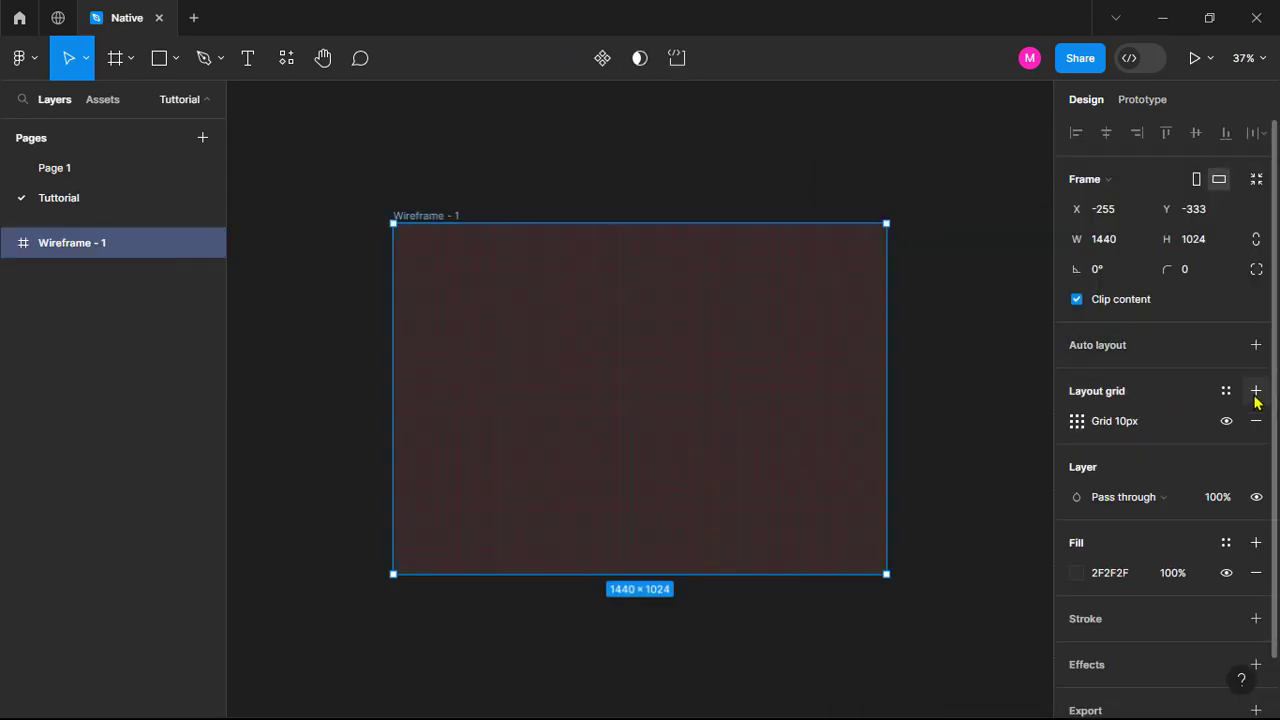
{"action": "left_click", "coordinate": [1076, 422]}
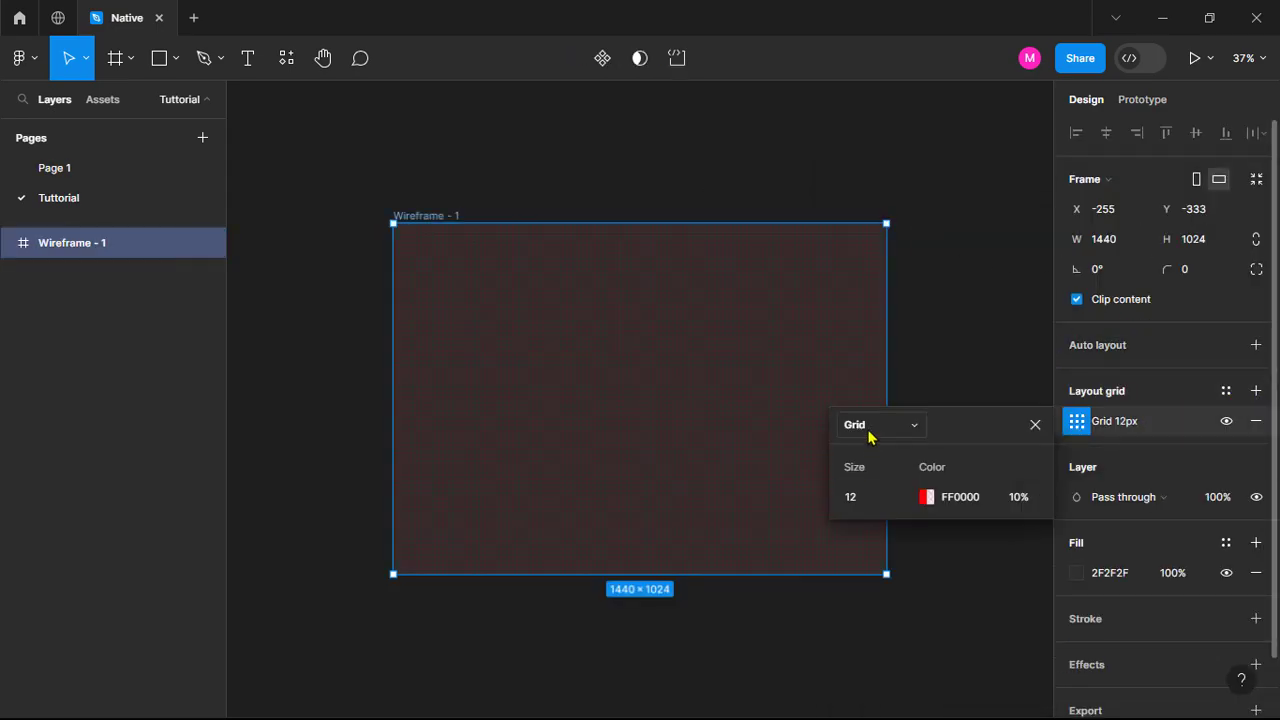
{"action": "left_click", "coordinate": [869, 434]}
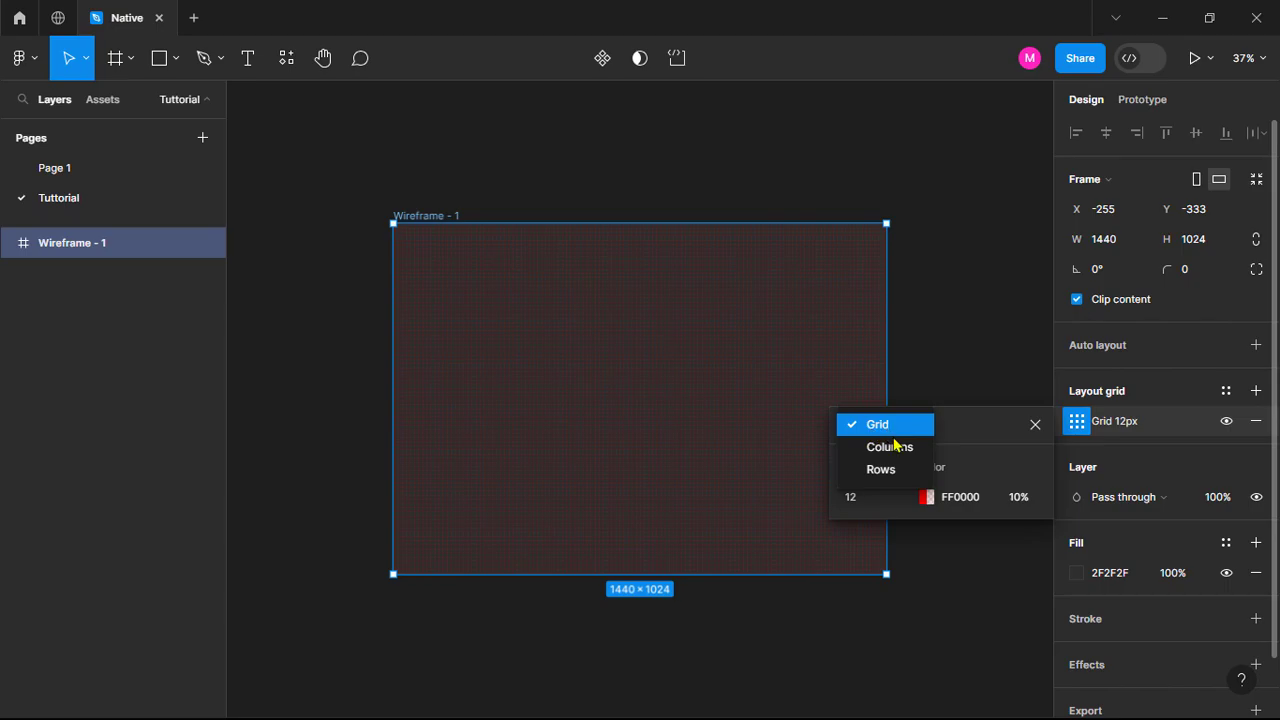
{"action": "left_click", "coordinate": [890, 447]}
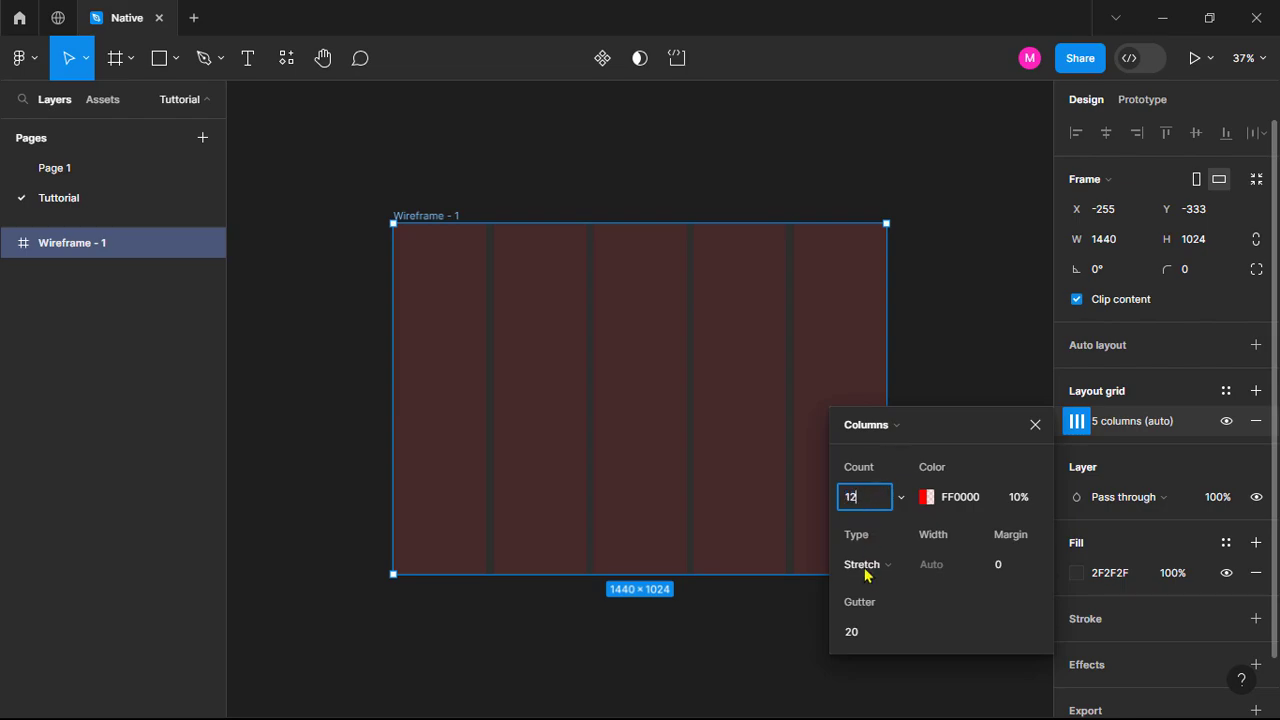
{"action": "left_click", "coordinate": [866, 640]}
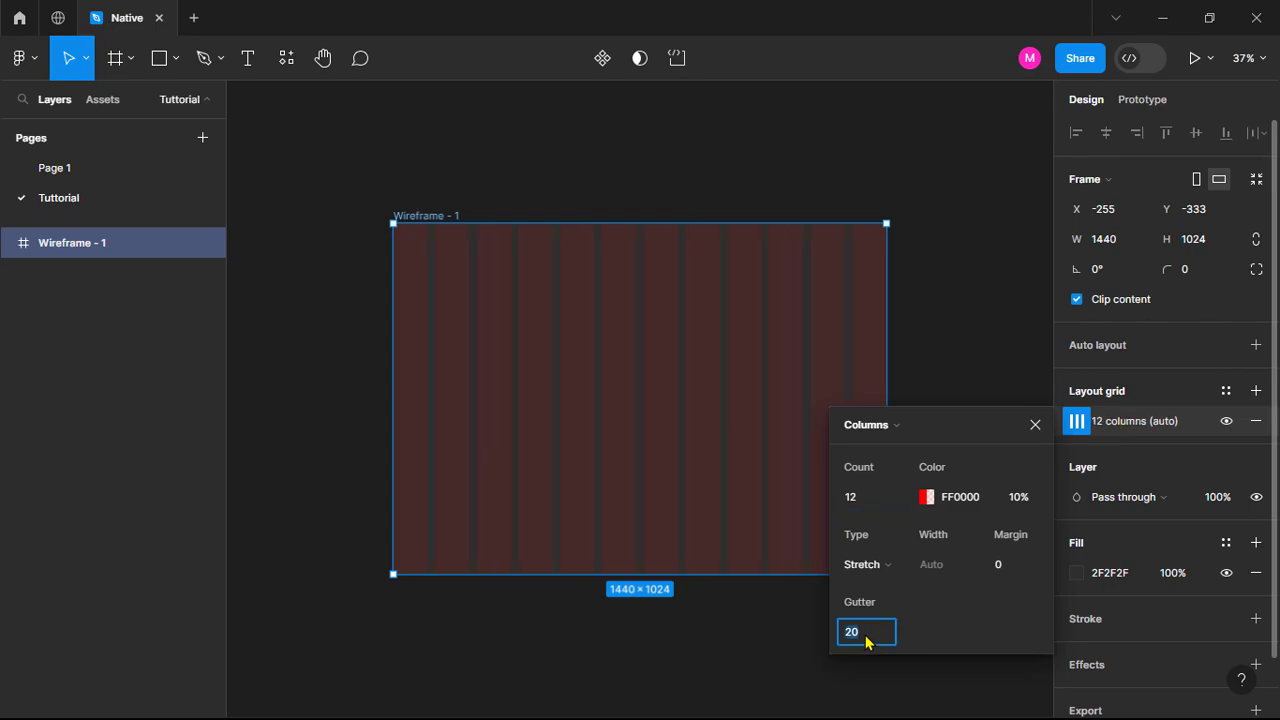
{"action": "type", "text": "40"}
{"action": "key", "text": "Return"}
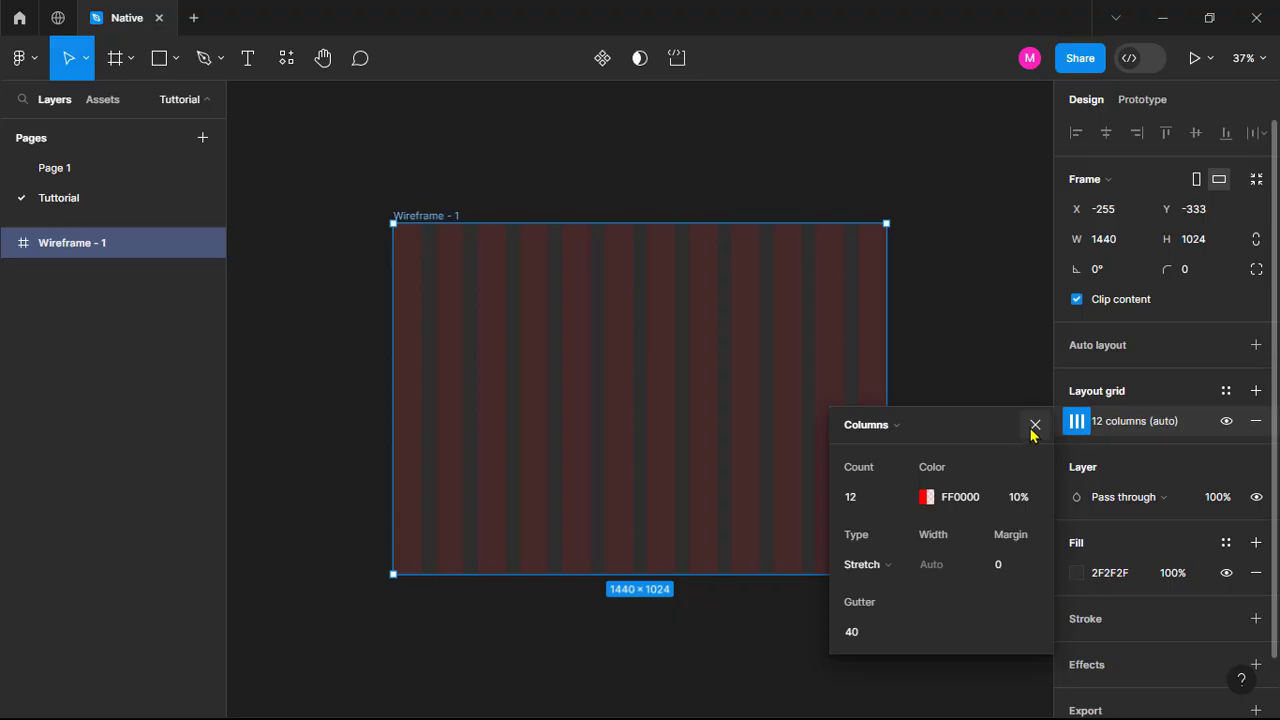
{"action": "left_click", "coordinate": [1035, 425]}
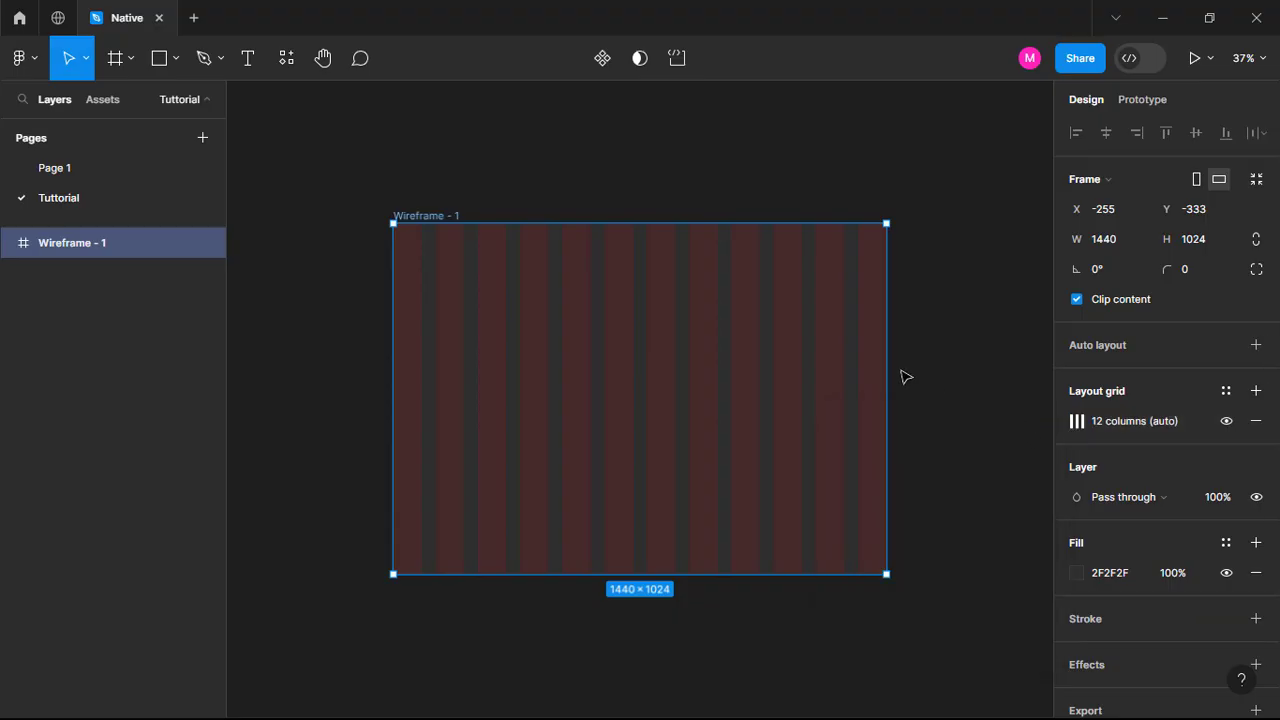
Add a text layer reading "Pricing" in the upper part of the Wireframe - 1 frame.
{"action": "scroll", "coordinate": [474, 295], "scroll_direction": "up", "scroll_amount": 3}
{"action": "scroll", "coordinate": [474, 295], "scroll_direction": "down", "scroll_amount": 2}
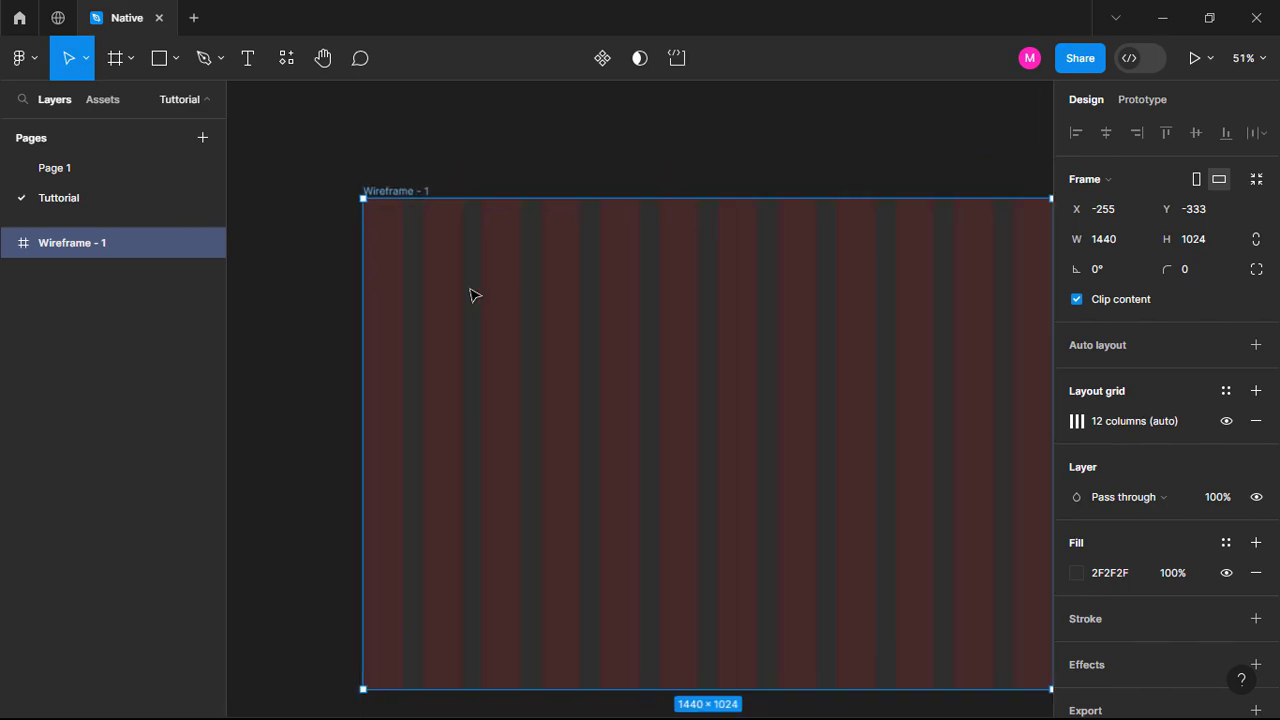
{"action": "scroll", "coordinate": [474, 295], "scroll_direction": "down", "scroll_amount": 2}
{"action": "scroll", "coordinate": [474, 295], "scroll_direction": "up", "scroll_amount": 2}
{"action": "left_click_drag", "start_coordinate": [713, 280], "coordinate": [645, 248]}
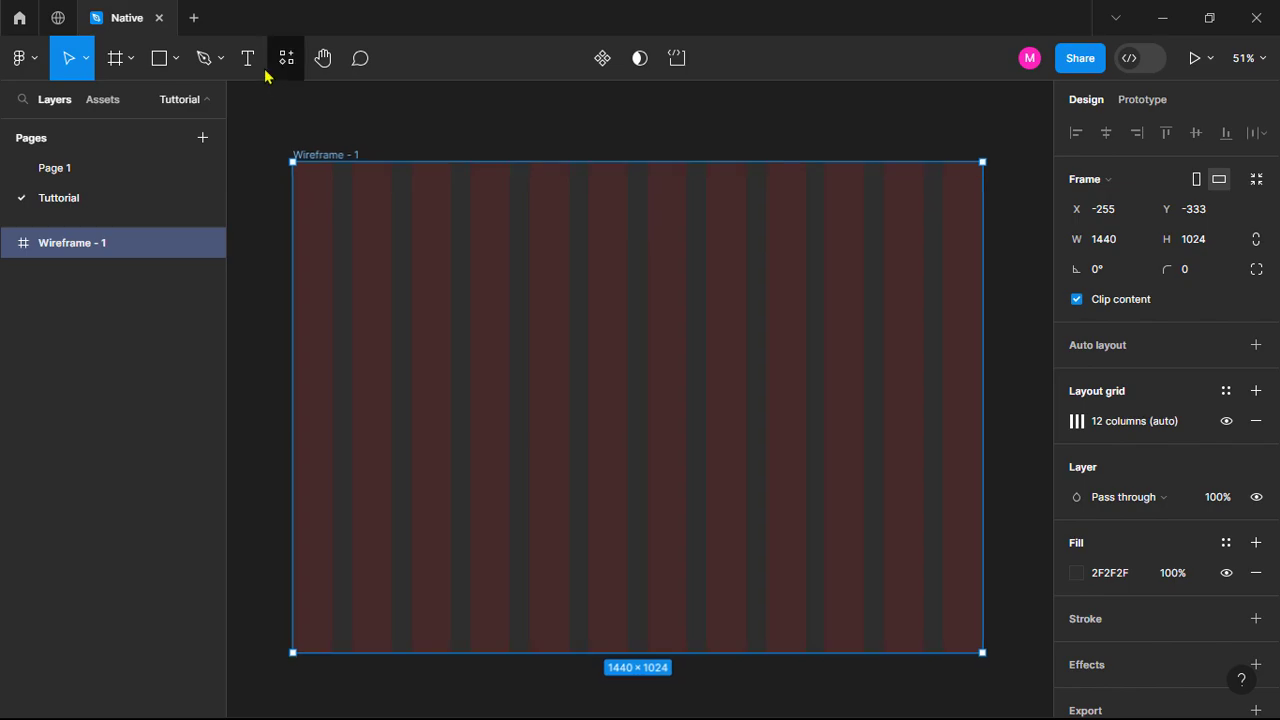
{"action": "left_click", "coordinate": [248, 58]}
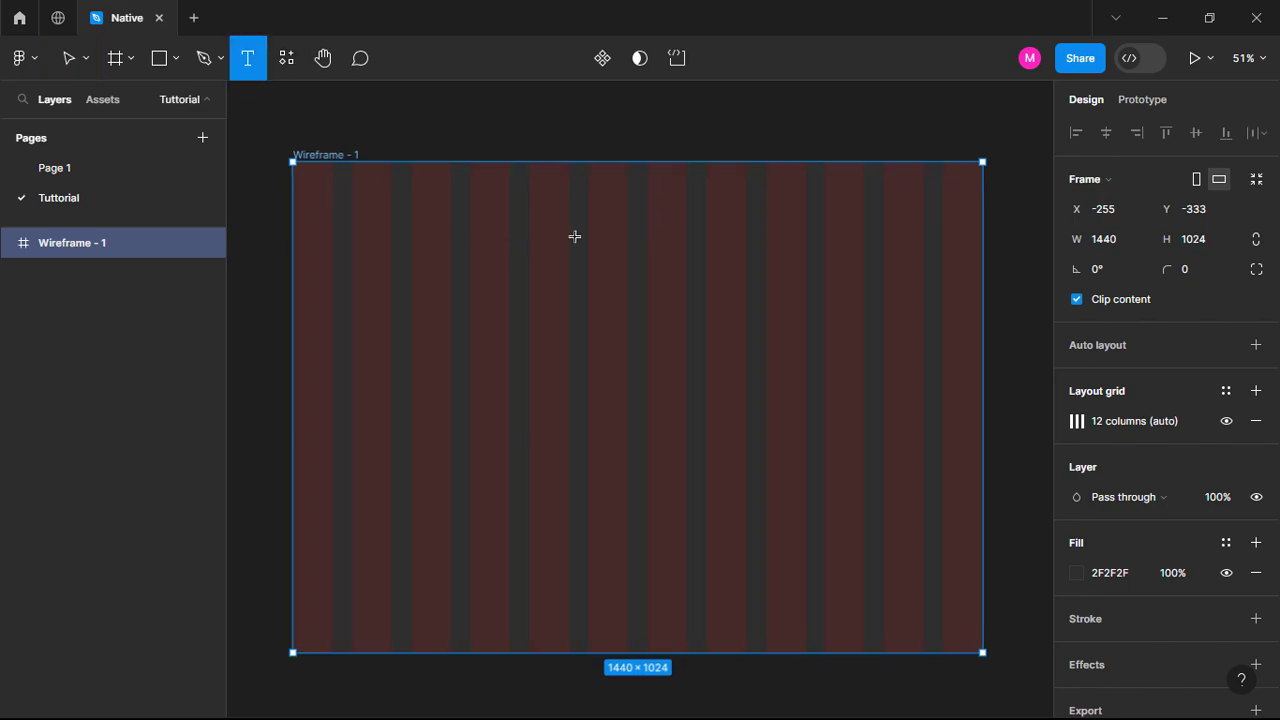
{"action": "left_click", "coordinate": [623, 318]}
{"action": "type", "text": "Pricing"}
{"action": "key", "text": "Escape"}
Set the Pricing heading's font size to 42 and centre it horizontally near the frame's upper edge.
{"action": "left_click", "coordinate": [1191, 541]}
{"action": "type", "text": "42"}
{"action": "key", "text": "Return"}
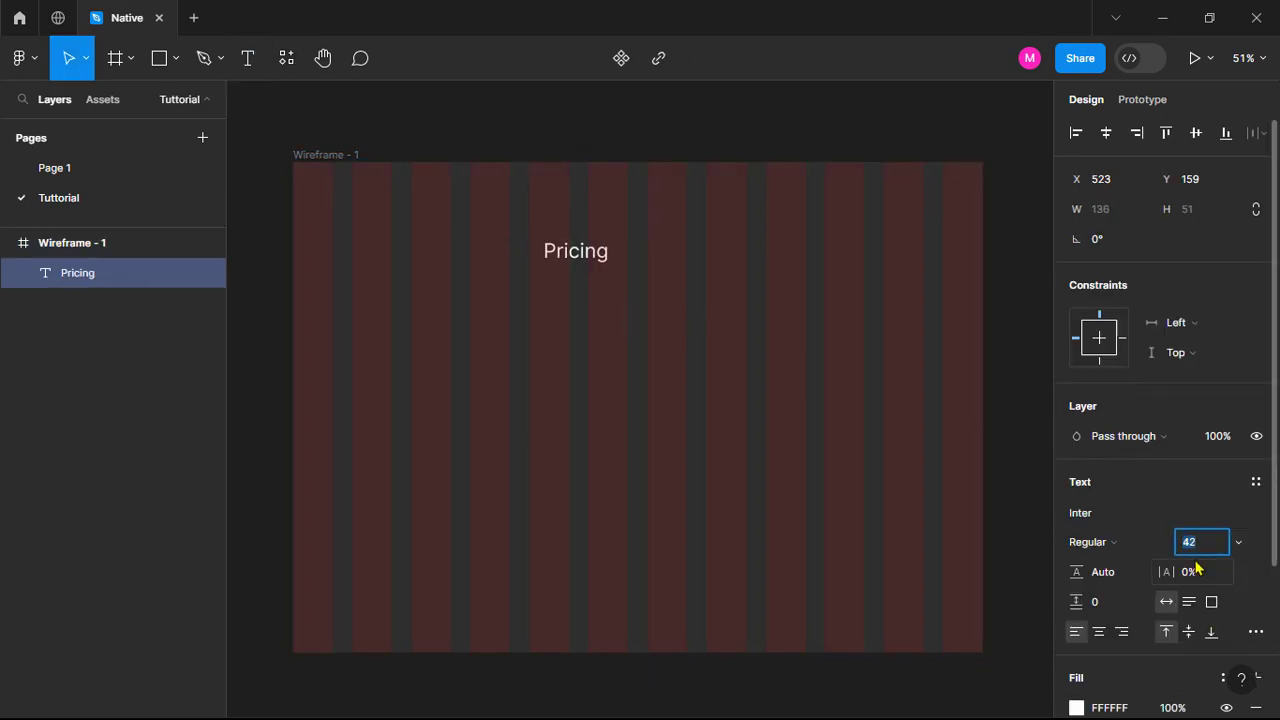
{"action": "left_click_drag", "start_coordinate": [592, 250], "coordinate": [640, 209]}
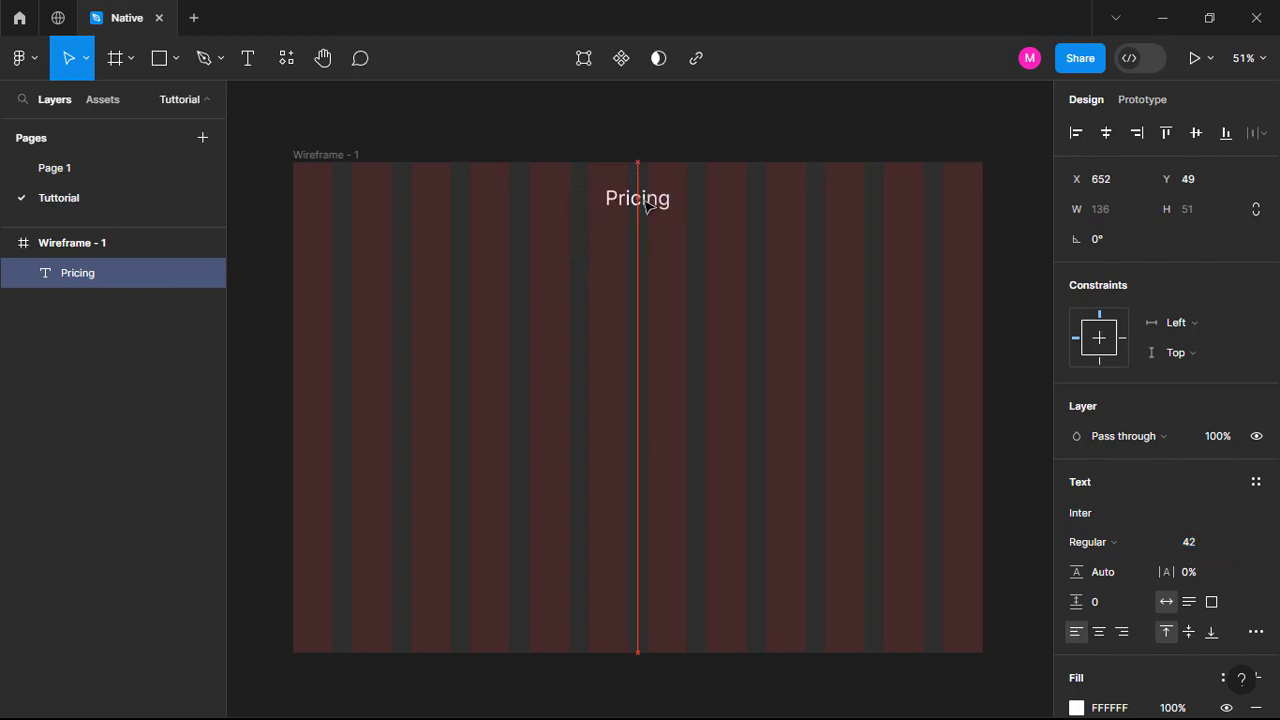
{"action": "left_click", "coordinate": [781, 140]}
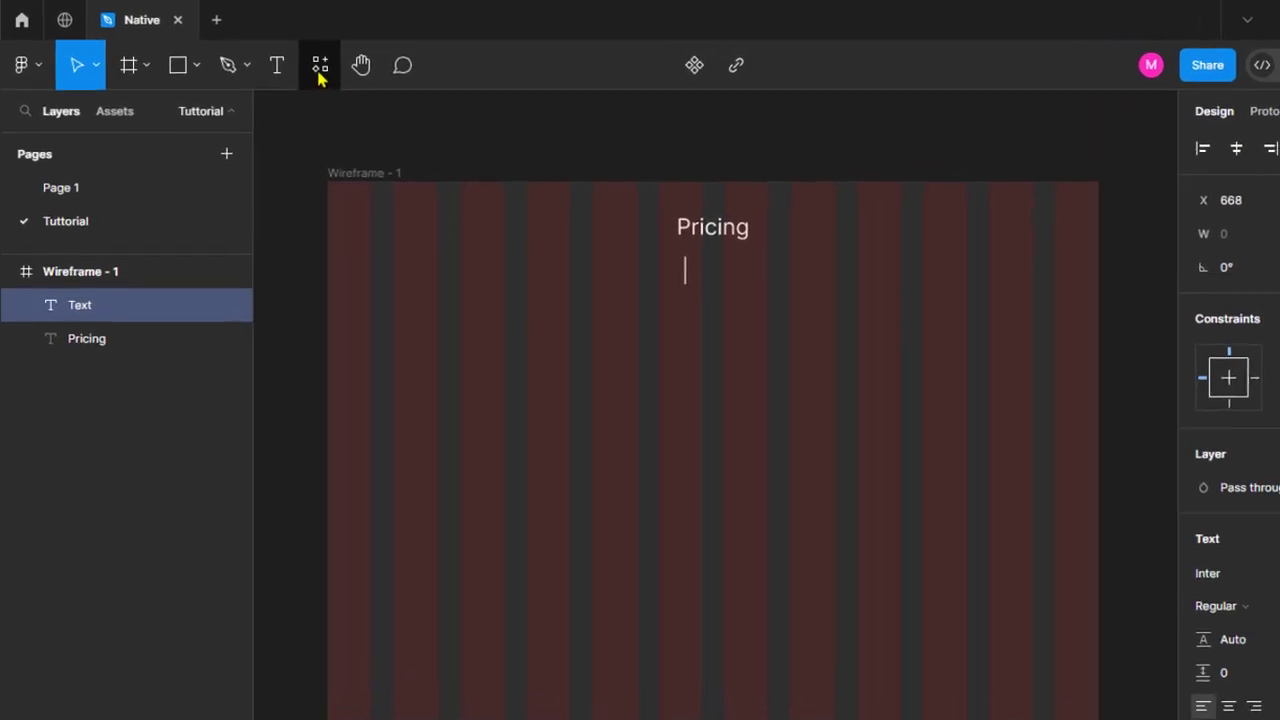
Search the plugins for "lorem" and run Lorem Ipsum to generate placeholder text in a text layer below the heading.
{"action": "left_click", "coordinate": [286, 60]}
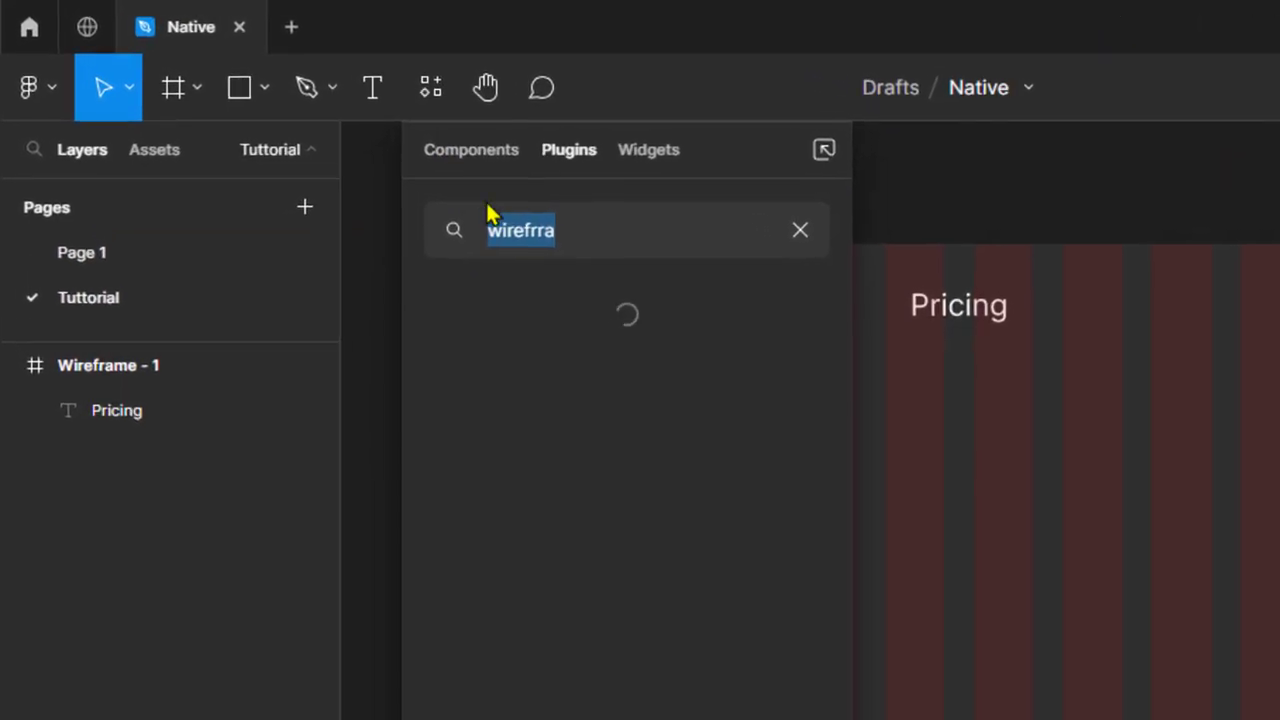
{"action": "key", "text": "BackSpace"}
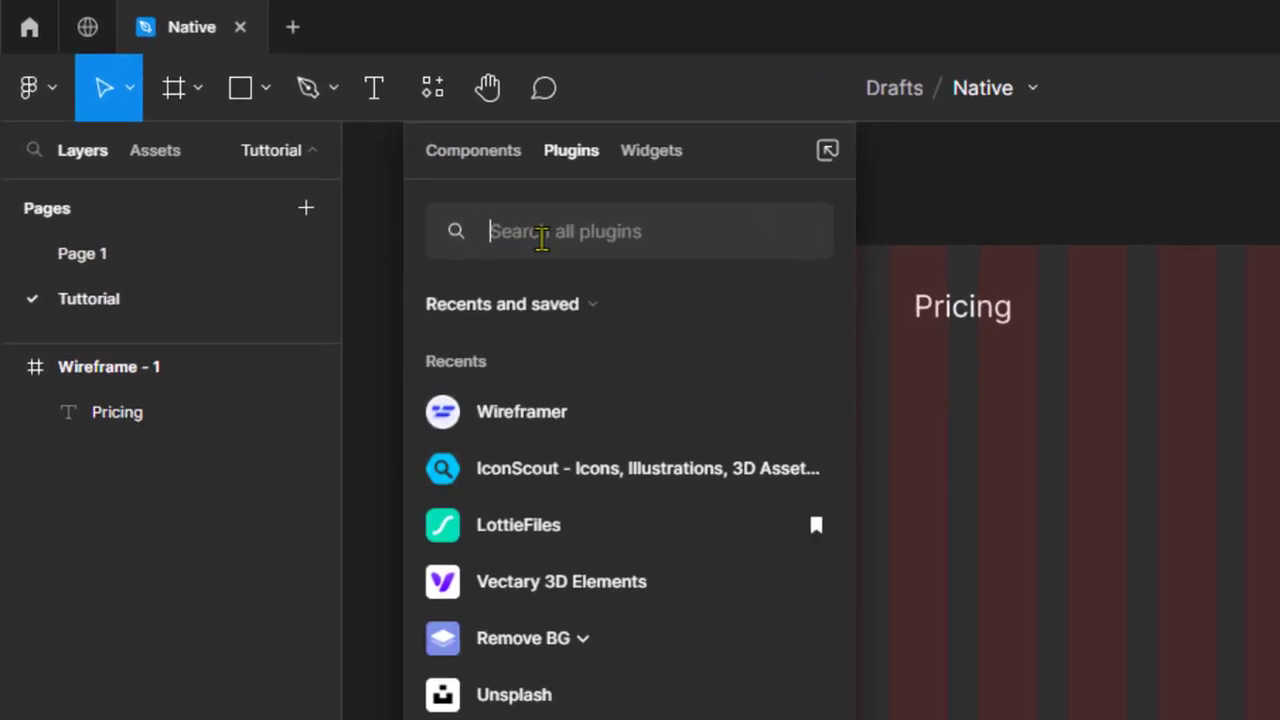
{"action": "type", "text": "lorem"}
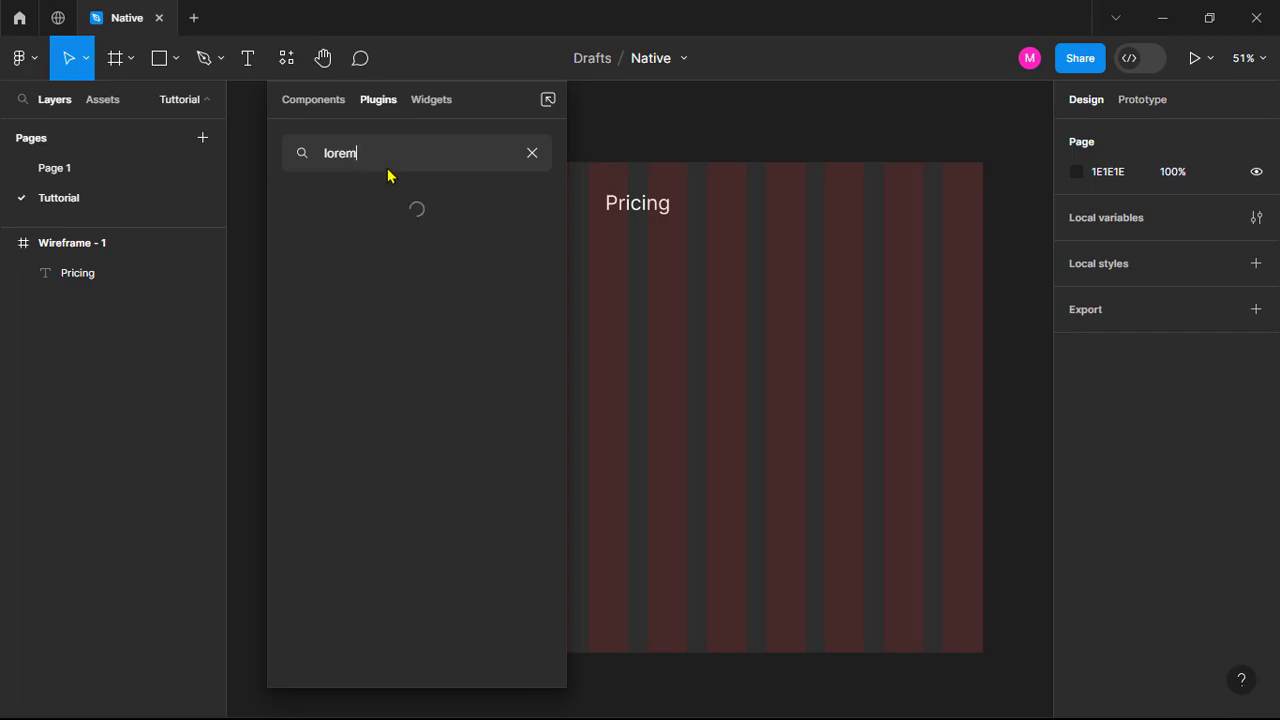
{"action": "mouse_move", "coordinate": [474, 331]}
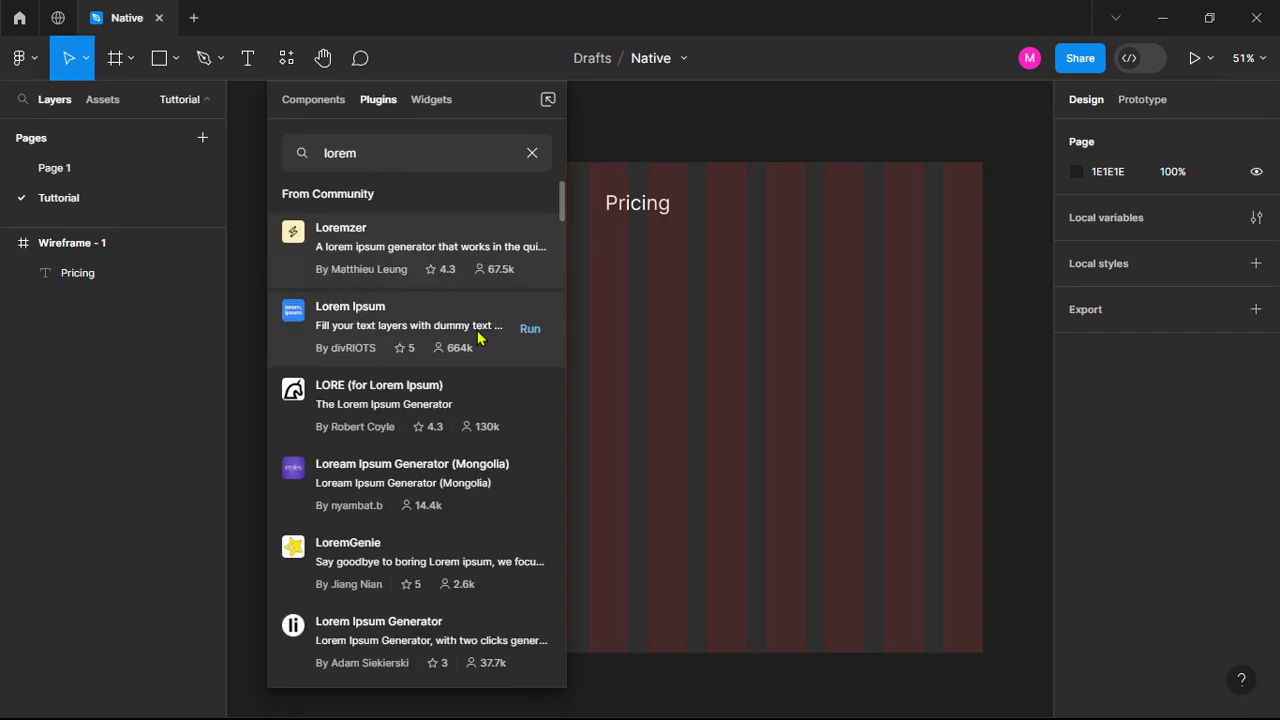
{"action": "left_click", "coordinate": [529, 329]}
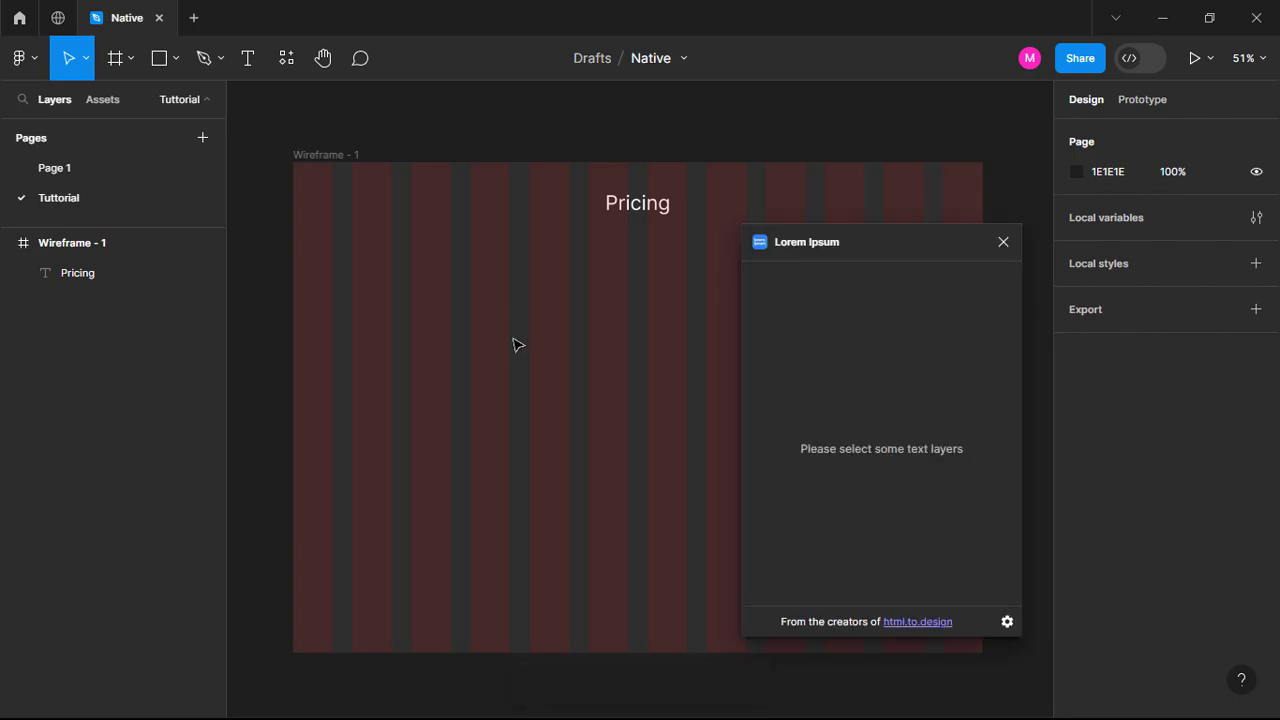
{"action": "left_click", "coordinate": [1020, 388]}
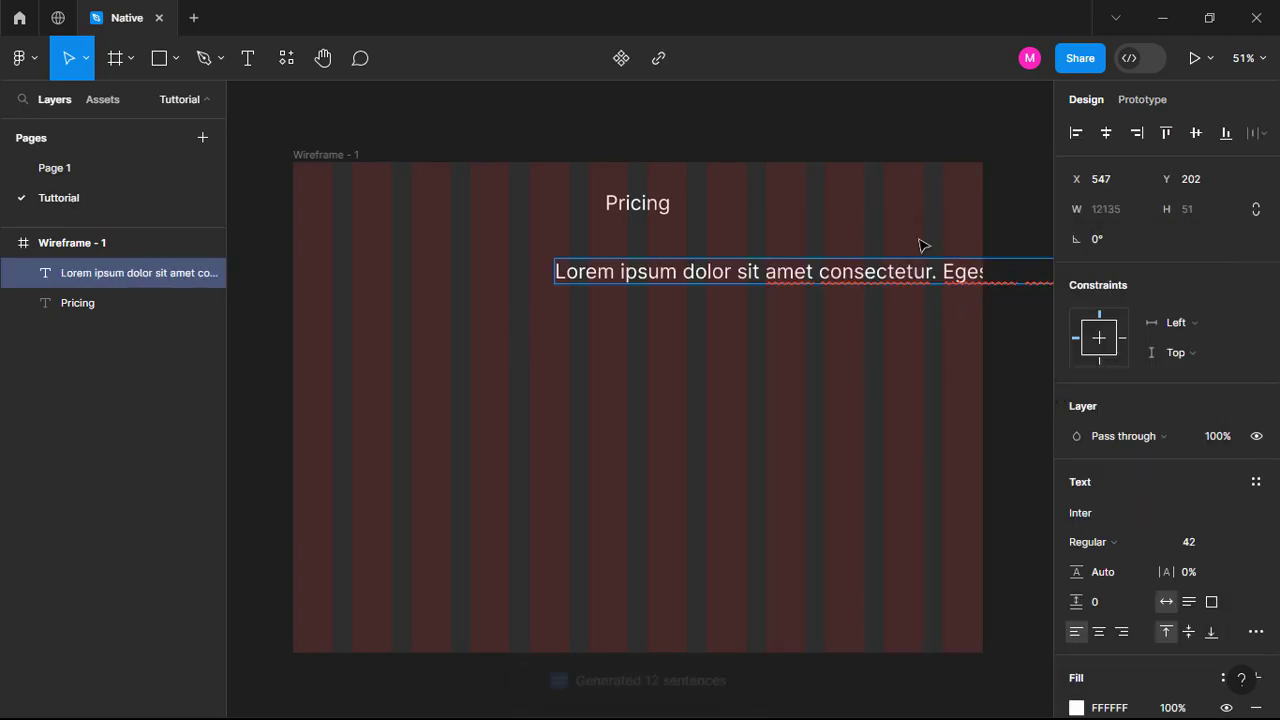
Place the size 20 placeholder paragraph horizontally centred under the Pricing heading and centre-align its text.
{"action": "scroll", "coordinate": [920, 246], "scroll_direction": "right", "scroll_amount": 3}
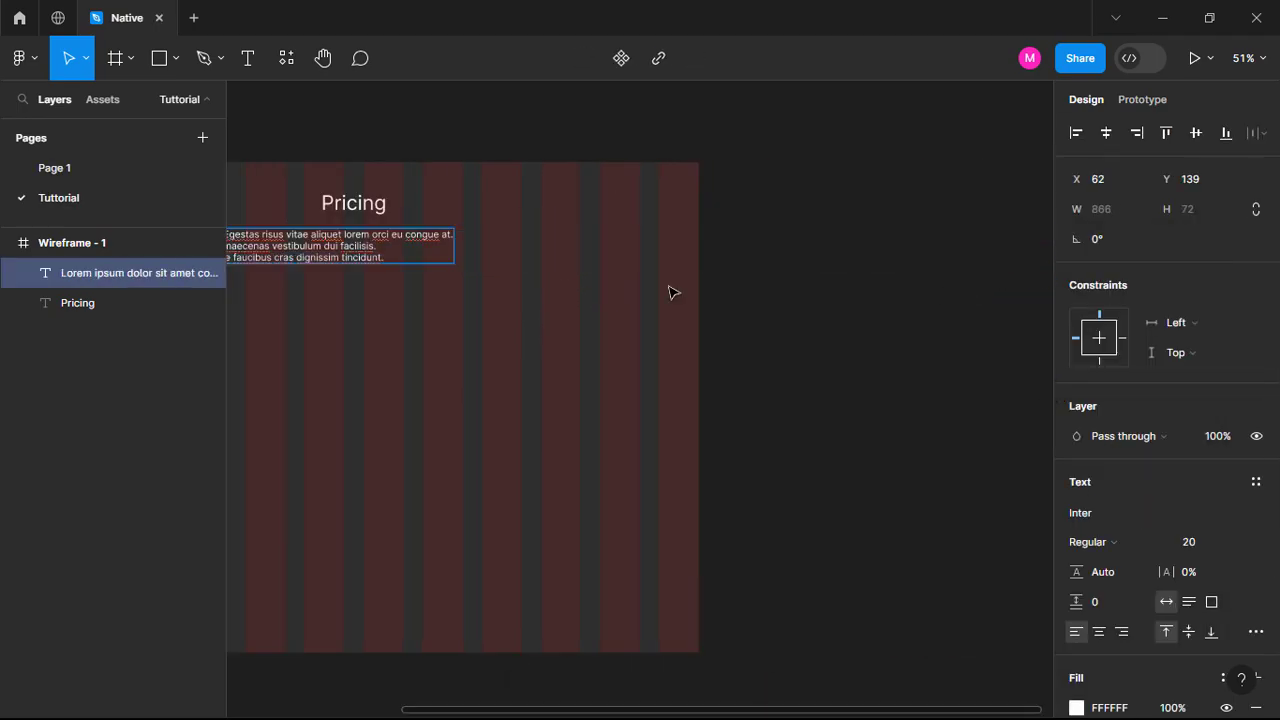
{"action": "scroll", "coordinate": [934, 289], "scroll_direction": "left", "scroll_amount": 4}
{"action": "left_click", "coordinate": [1106, 133]}
{"action": "left_click", "coordinate": [1195, 133]}
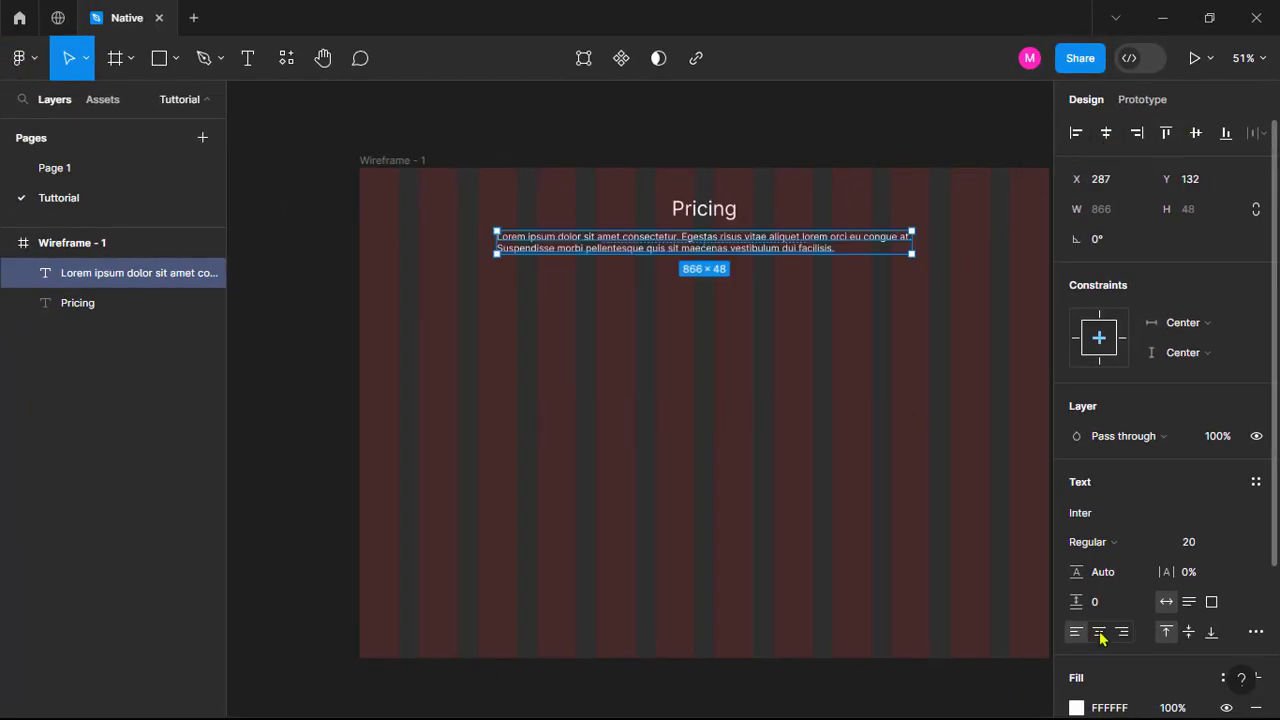
{"action": "left_click", "coordinate": [1100, 633]}
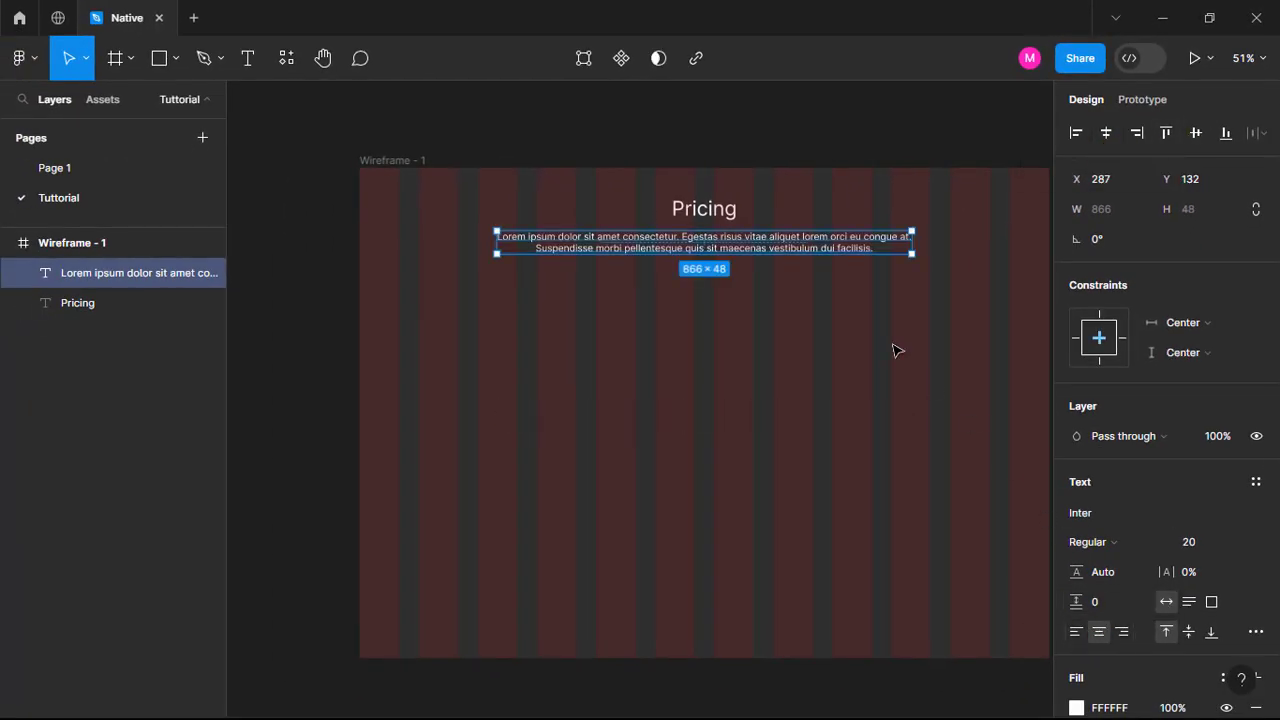
Change the placeholder paragraph's font to Poppins.
{"action": "left_click", "coordinate": [1090, 513]}
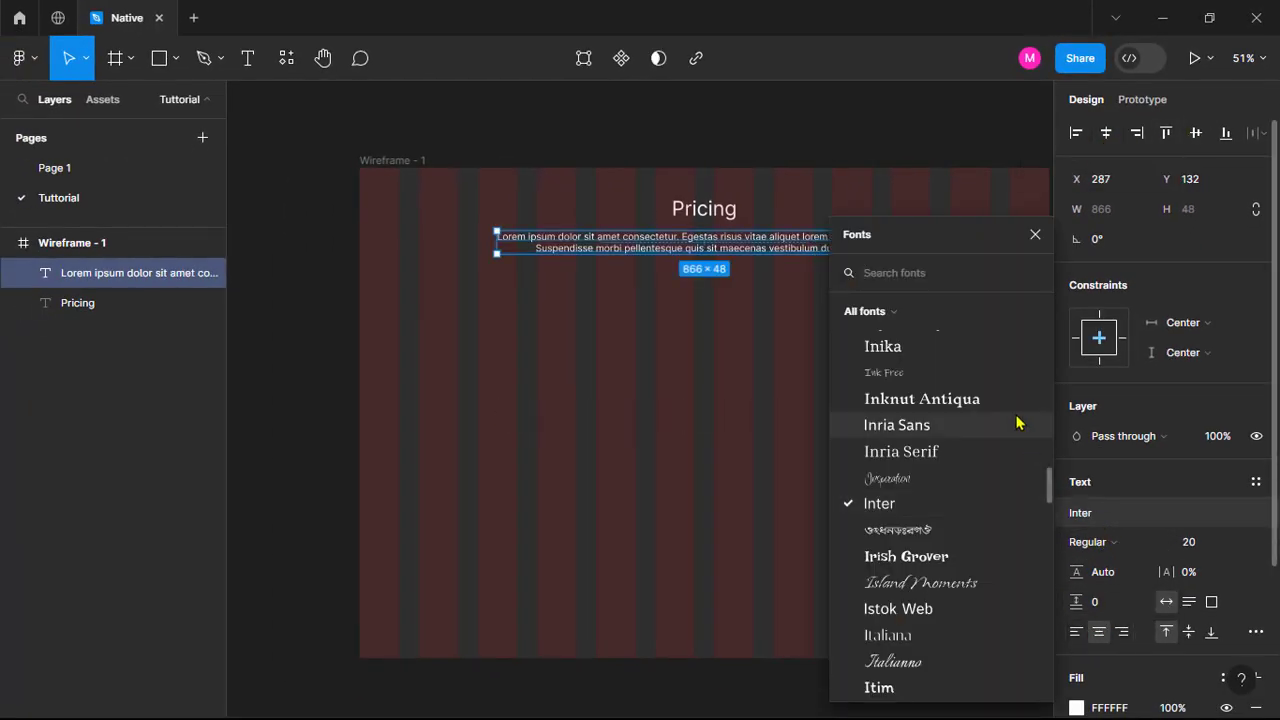
{"action": "type", "text": "pop"}
{"action": "left_click", "coordinate": [907, 305]}
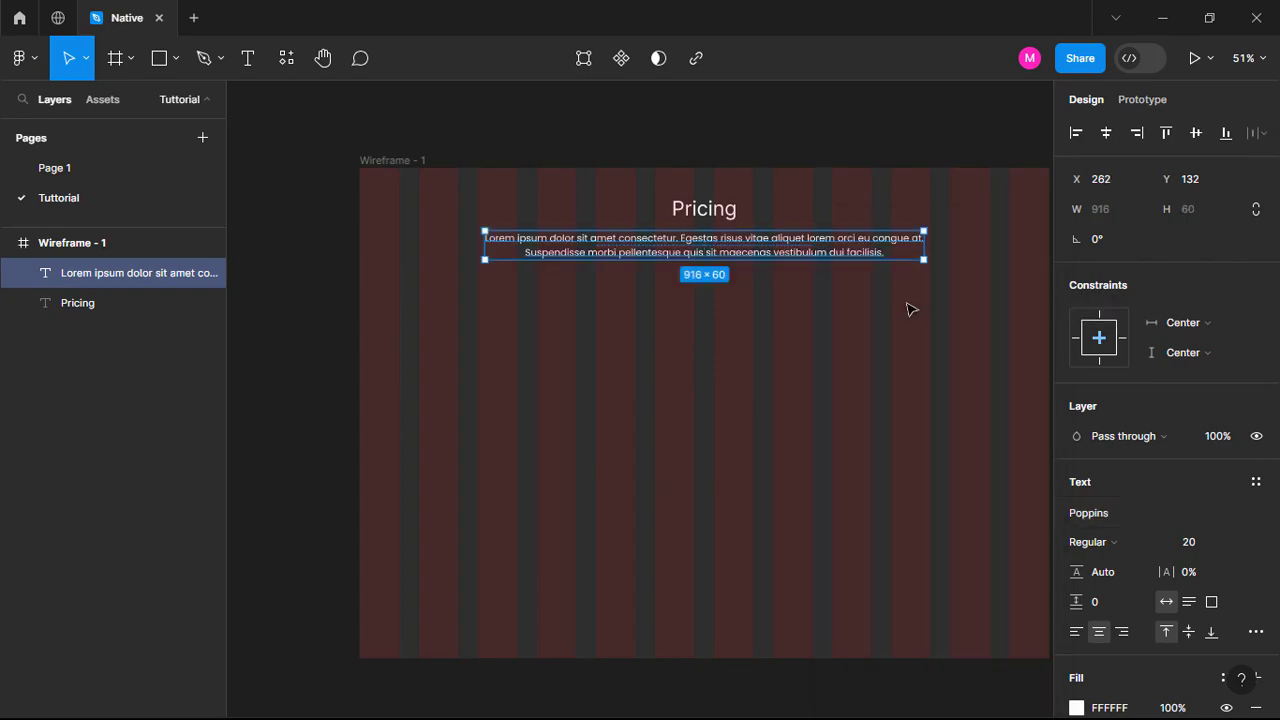
{"action": "key", "text": "Escape"}
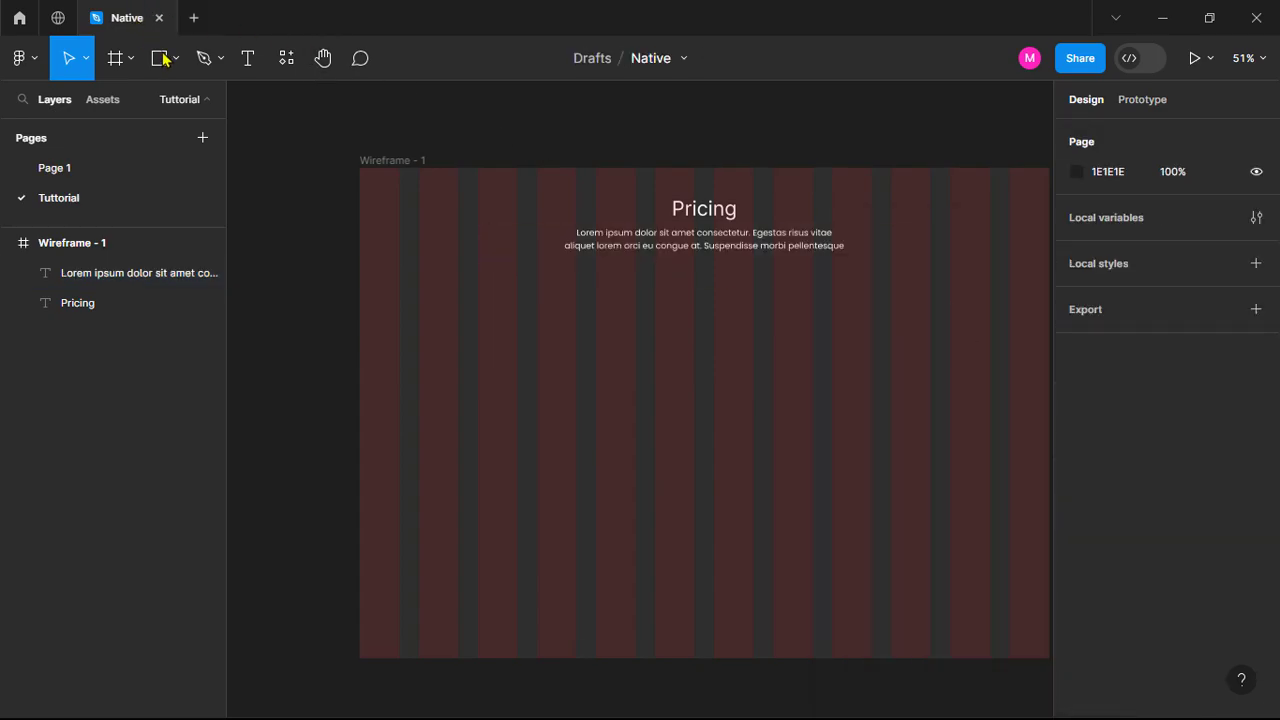
Add a text layer reading "Billed yrarly -40%" below the placeholder paragraph.
{"action": "left_click", "coordinate": [247, 58]}
{"action": "left_click", "coordinate": [605, 290]}
{"action": "type", "text": "Billed"}
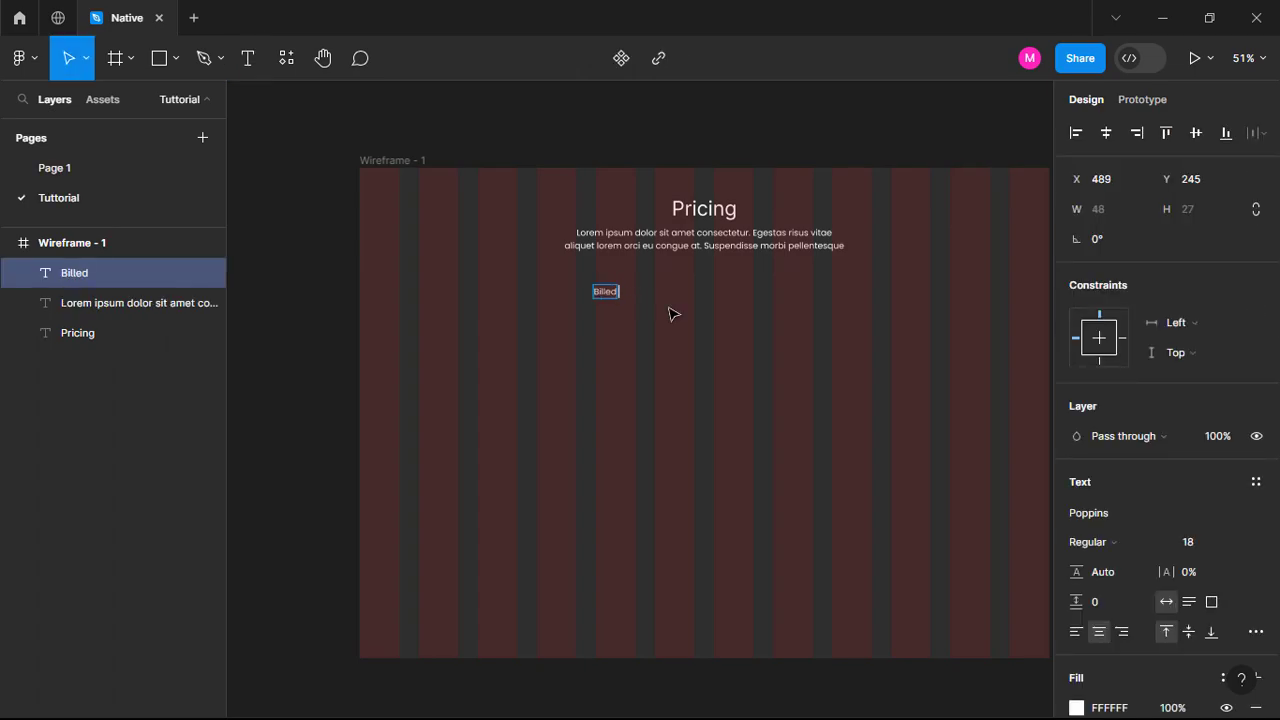
{"action": "type", "text": " yrarly -40%"}
Set the text fill of the "Billed yrarly -40%" label to black, 000000.
{"action": "key", "text": "ctrl+a"}
{"action": "scroll", "coordinate": [1085, 497], "scroll_direction": "down", "scroll_amount": 3}
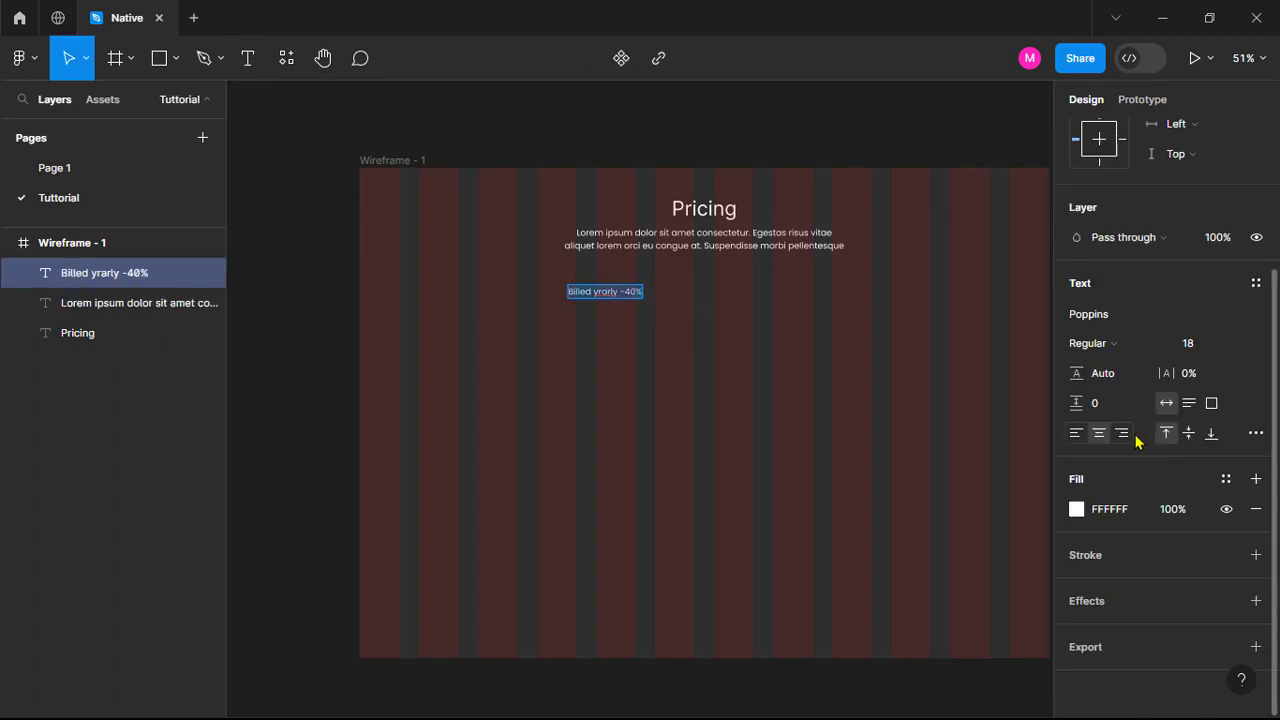
{"action": "left_click", "coordinate": [1077, 509]}
{"action": "left_click_drag", "start_coordinate": [1037, 423], "coordinate": [803, 511]}
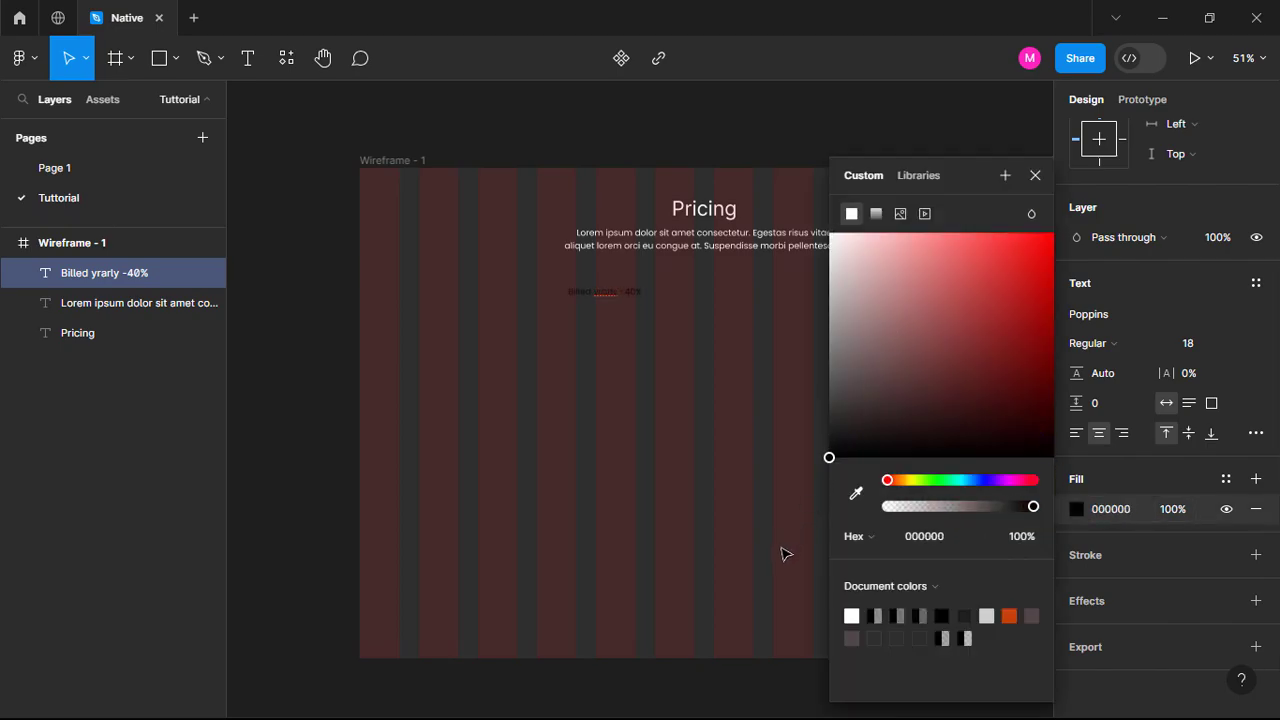
{"action": "left_click", "coordinate": [1175, 301]}
{"action": "key", "text": "Escape"}
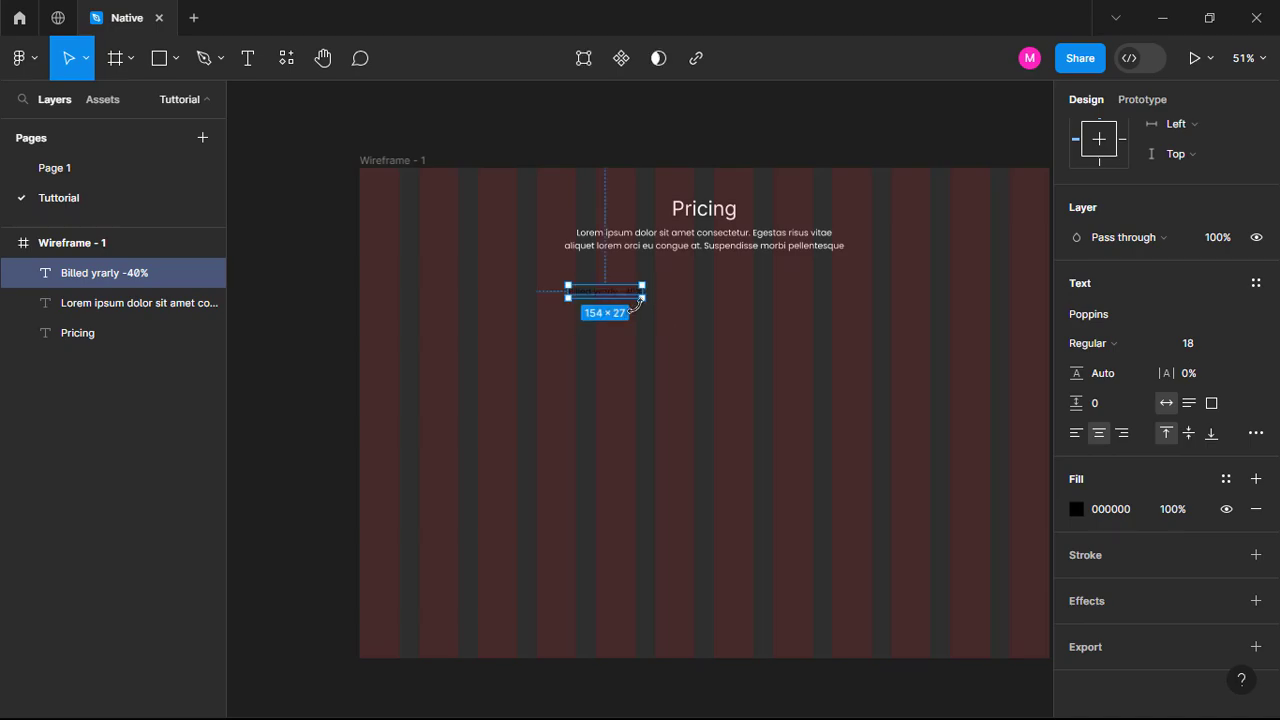
Wrap the "Billed yrarly -40%" label in its own frame and fill that frame with bright green 0EFF26.
{"action": "right_click", "coordinate": [625, 295]}
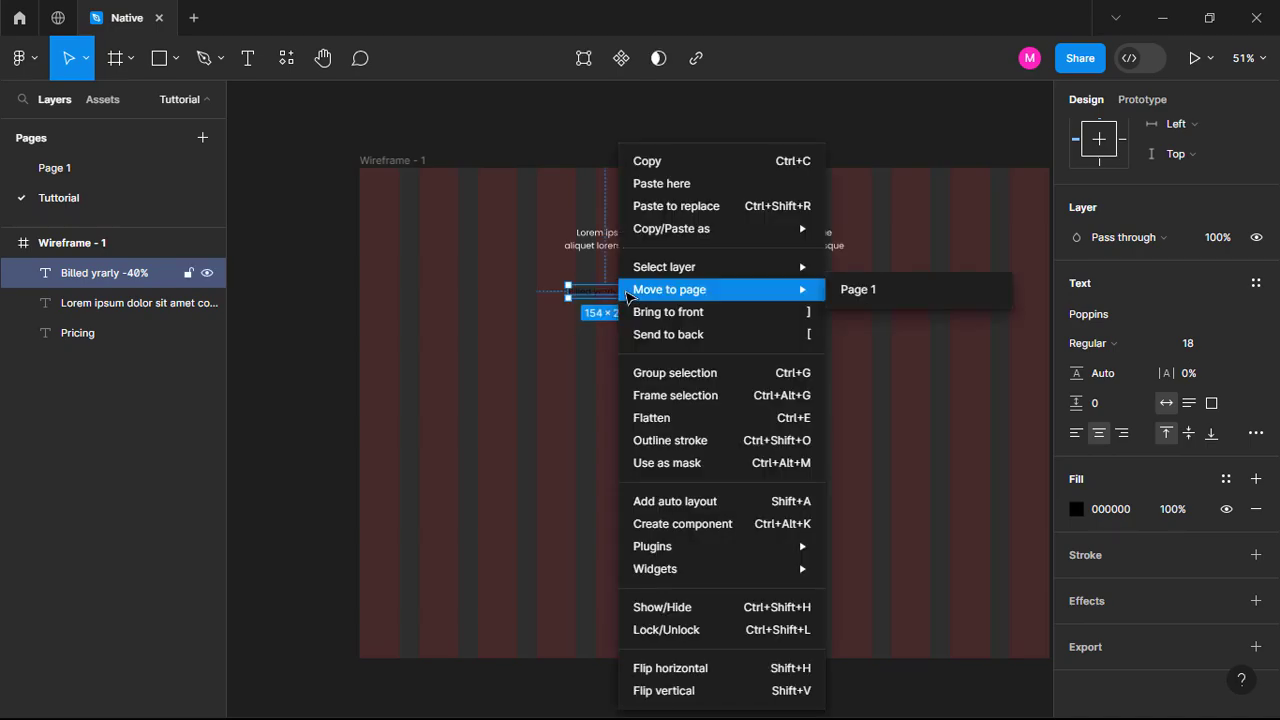
{"action": "left_click", "coordinate": [693, 400]}
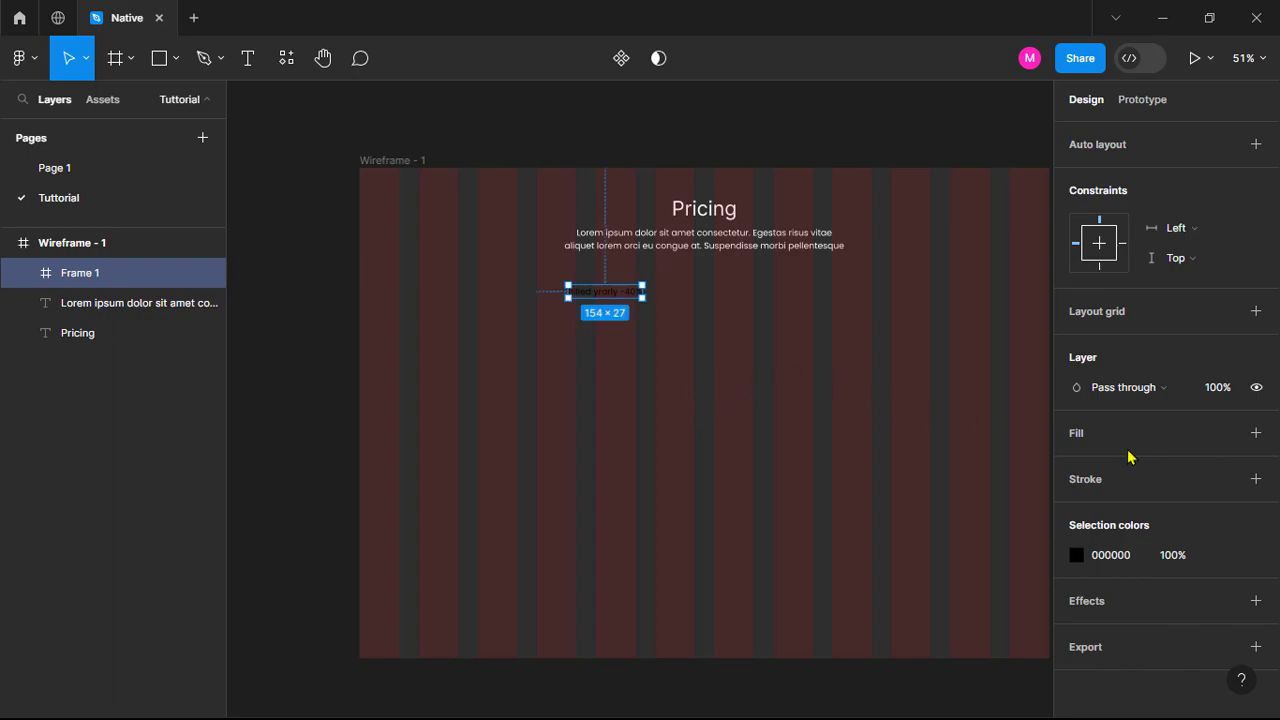
{"action": "left_click", "coordinate": [1256, 434]}
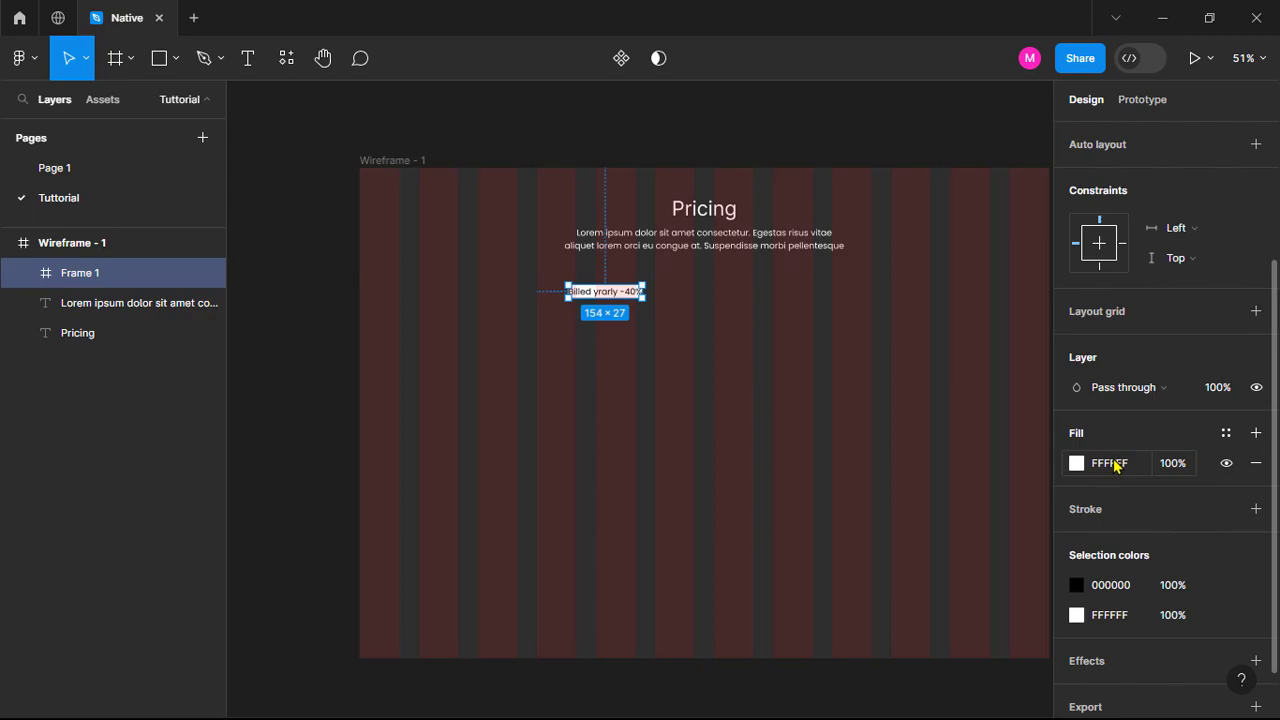
{"action": "left_click", "coordinate": [1076, 463]}
{"action": "left_click_drag", "start_coordinate": [1015, 300], "coordinate": [1046, 232]}
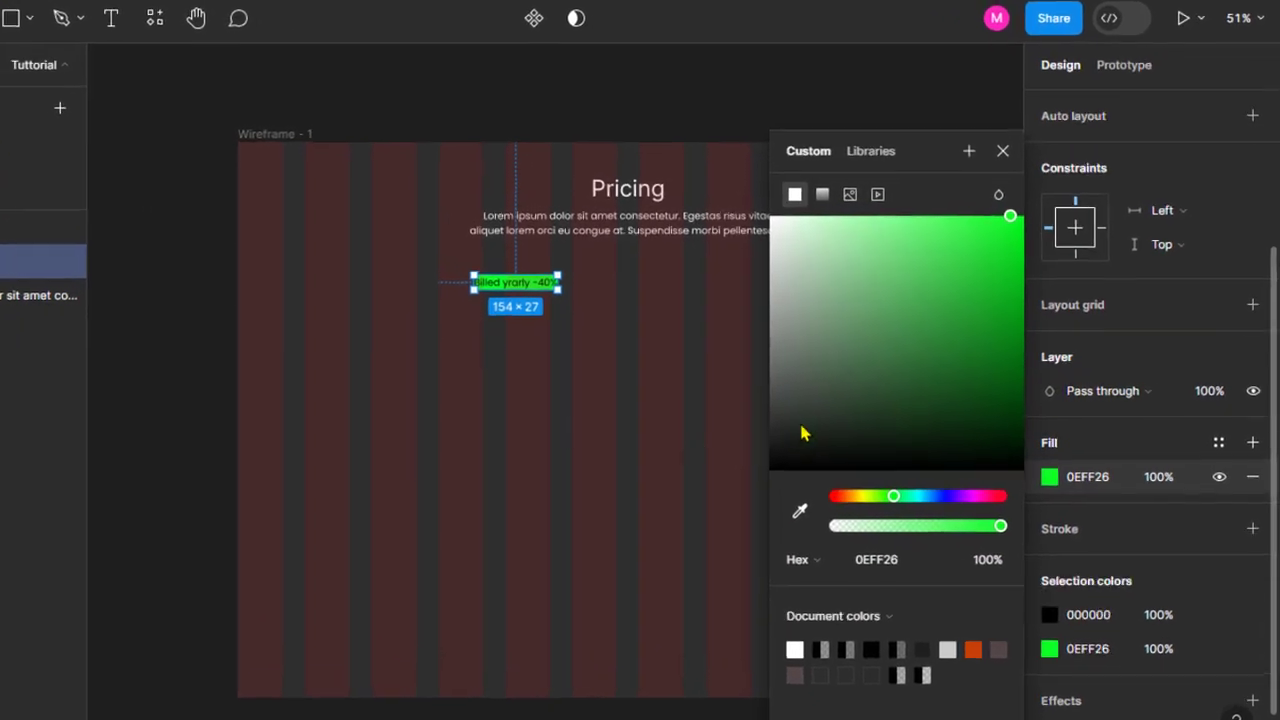
{"action": "left_click", "coordinate": [763, 437]}
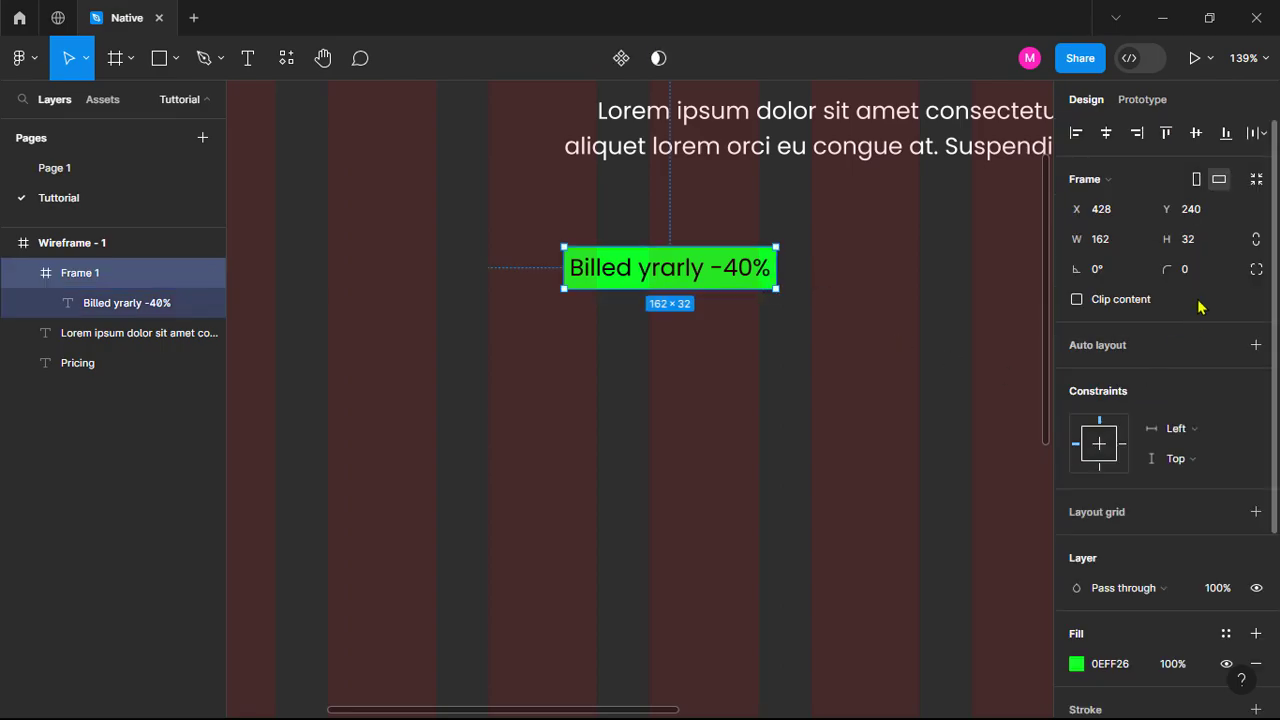
Round the corners of the green "Billed yrarly -40%" frame to a radius of 5.
{"action": "left_click", "coordinate": [1200, 274]}
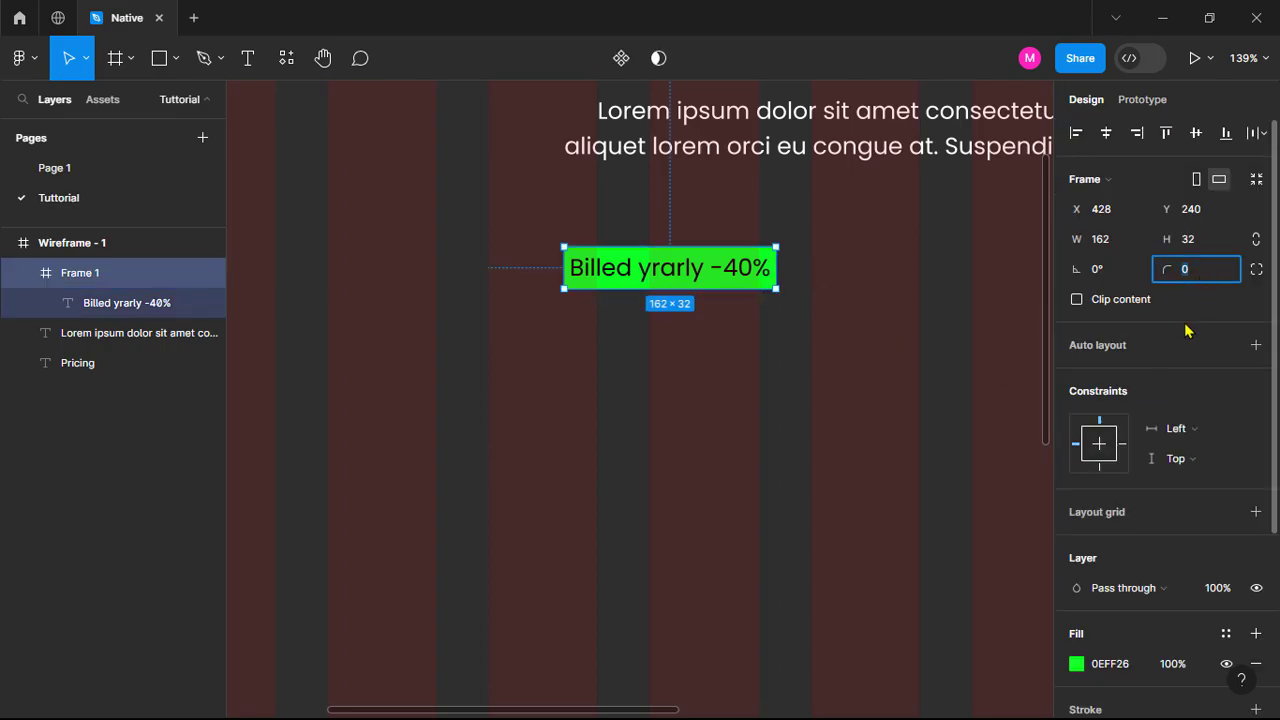
{"action": "type", "text": "2"}
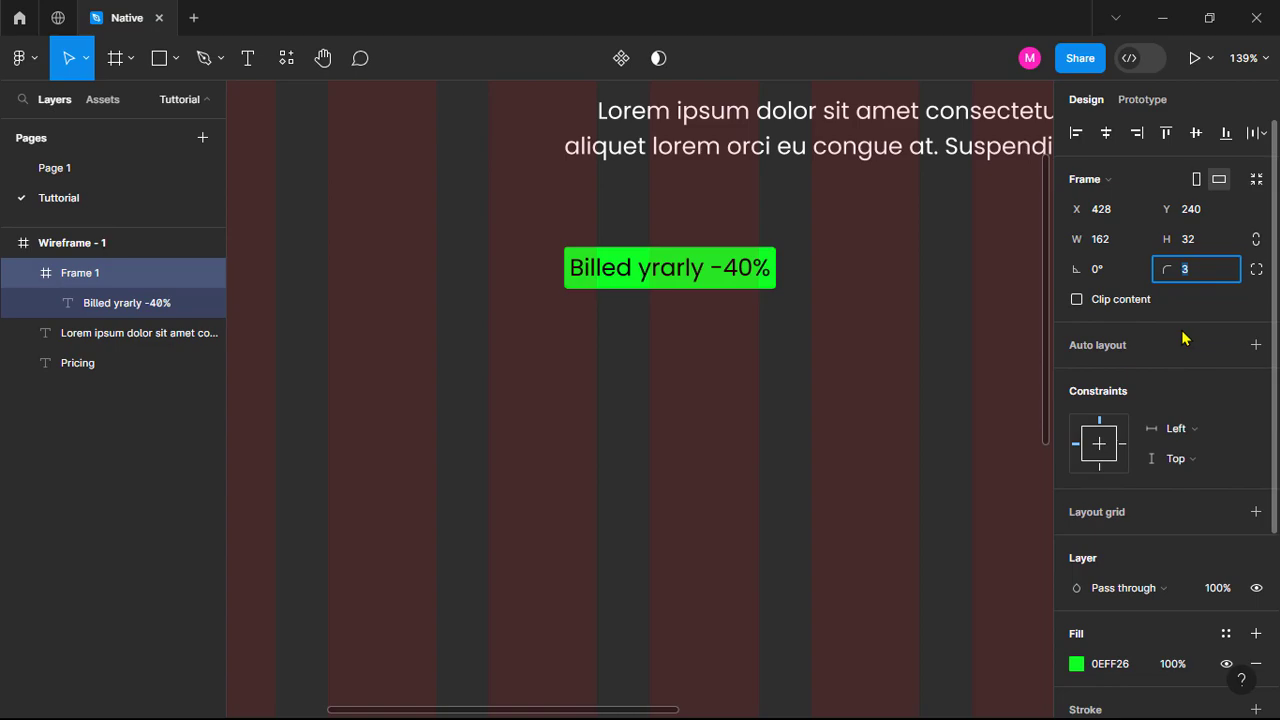
{"action": "key", "text": "Up"}
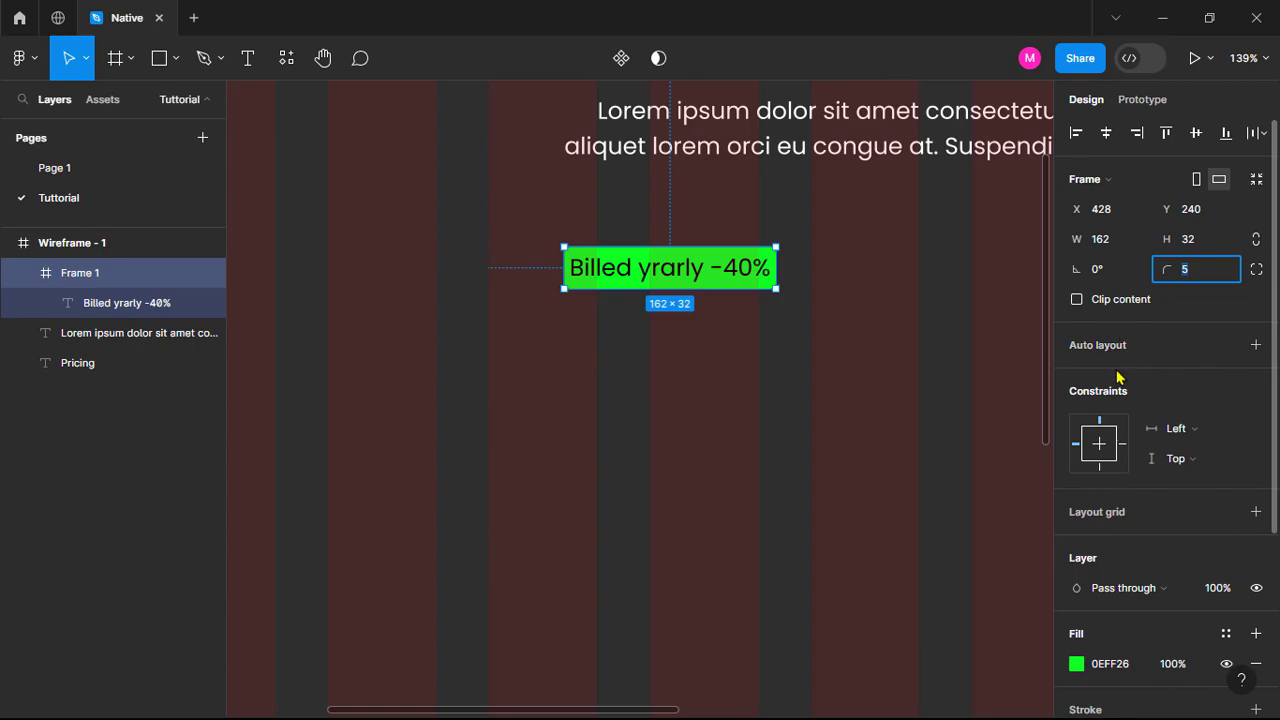
{"action": "left_click", "coordinate": [905, 425]}
Add a text layer reading "Billed monthly" and place it directly to the right of the green yearly label.
{"action": "key", "text": "t"}
{"action": "left_click", "coordinate": [816, 280]}
{"action": "type", "text": "Bi"}
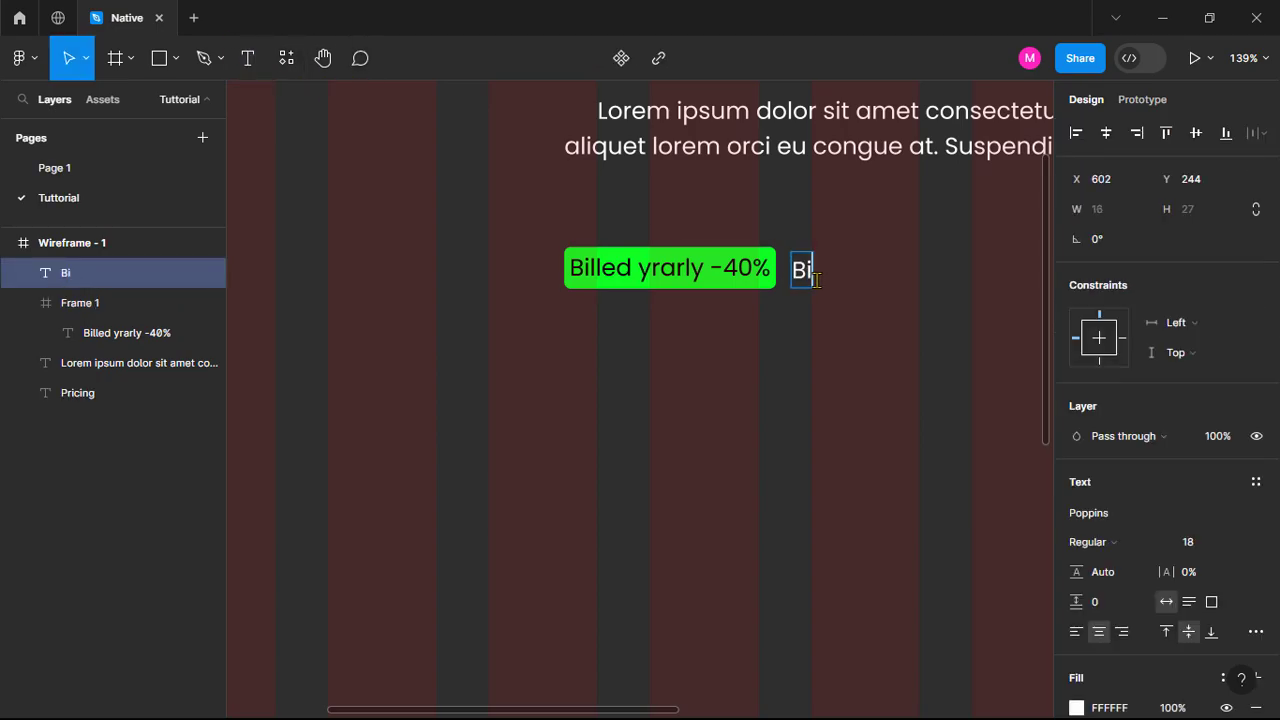
{"action": "type", "text": "lled"}
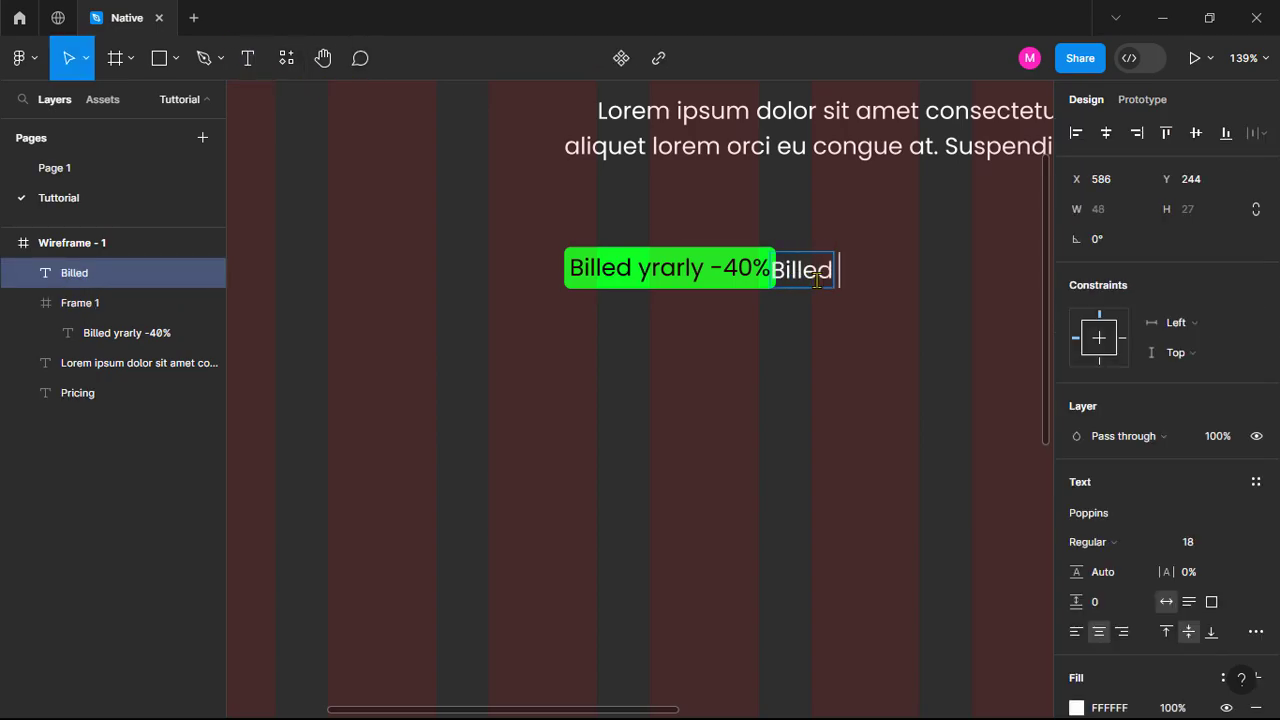
{"action": "type", "text": " monthly"}
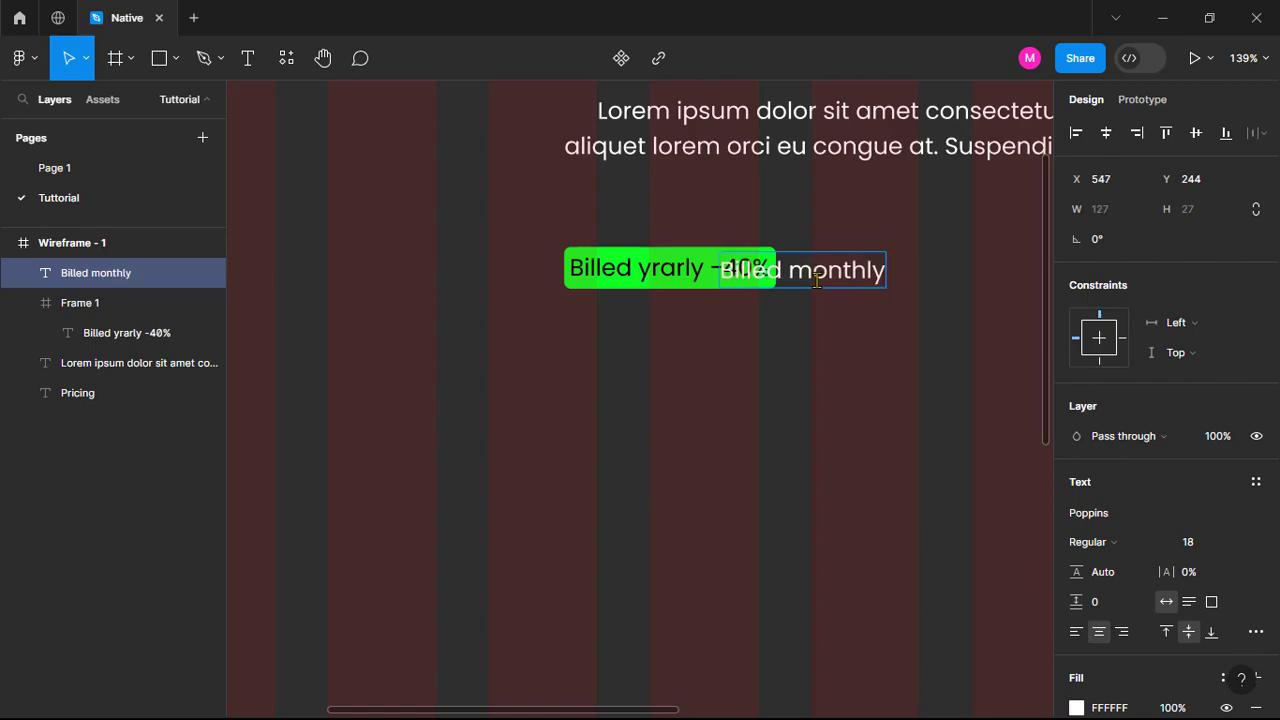
{"action": "key", "text": "Escape"}
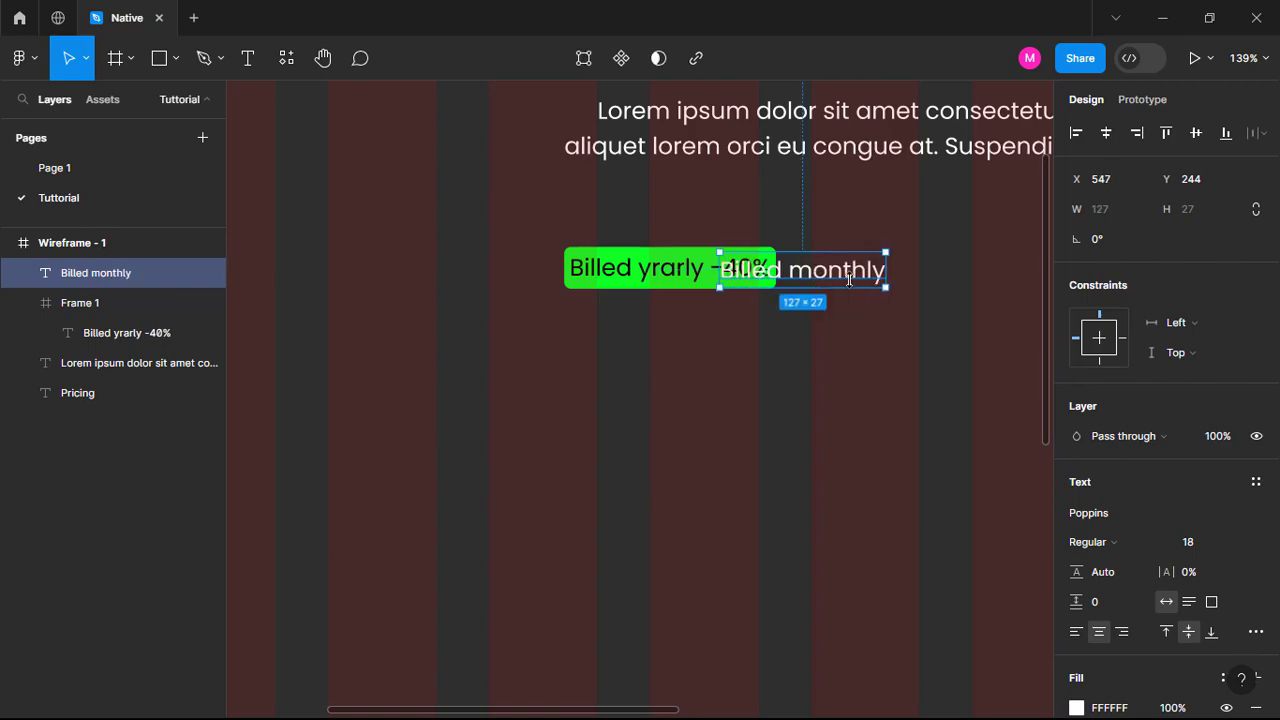
{"action": "left_click_drag", "start_coordinate": [848, 280], "coordinate": [917, 278]}
Wrap the "Billed monthly" text in its own frame and fill that frame with dark grey 4F4D4D.
{"action": "left_click", "coordinate": [737, 268]}
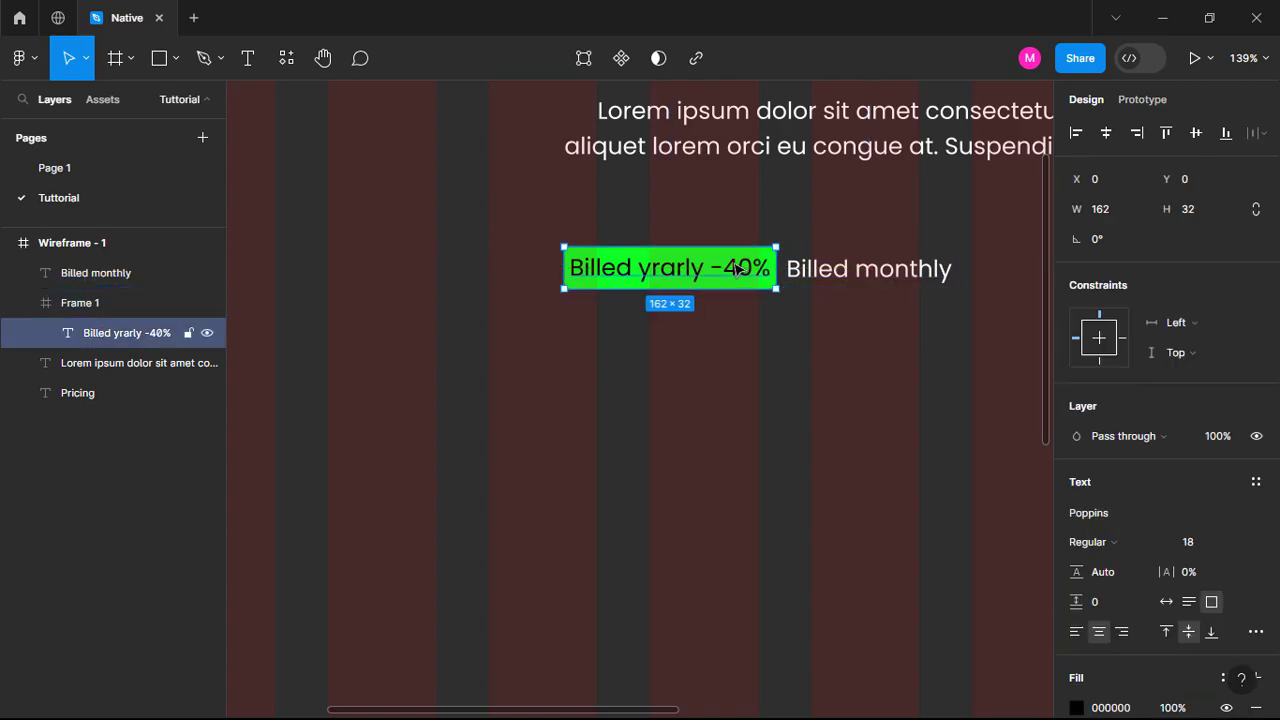
{"action": "left_click", "coordinate": [836, 282]}
{"action": "right_click", "coordinate": [734, 316]}
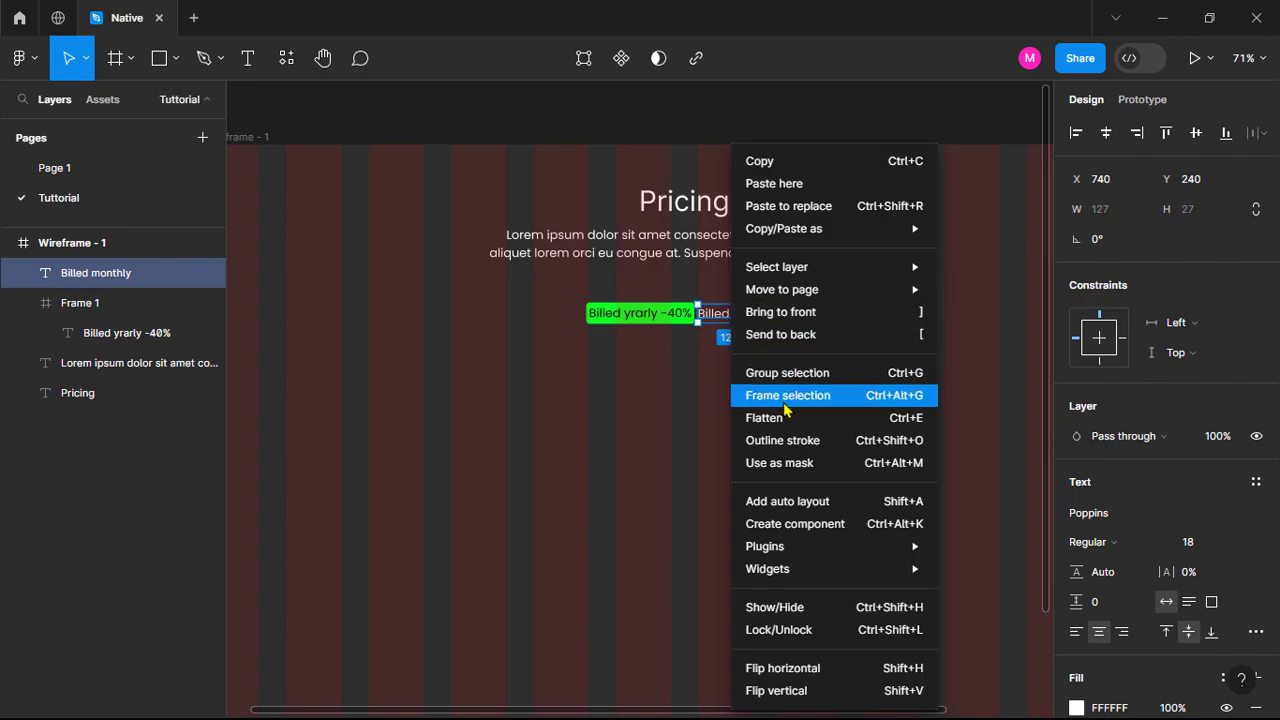
{"action": "left_click", "coordinate": [789, 398]}
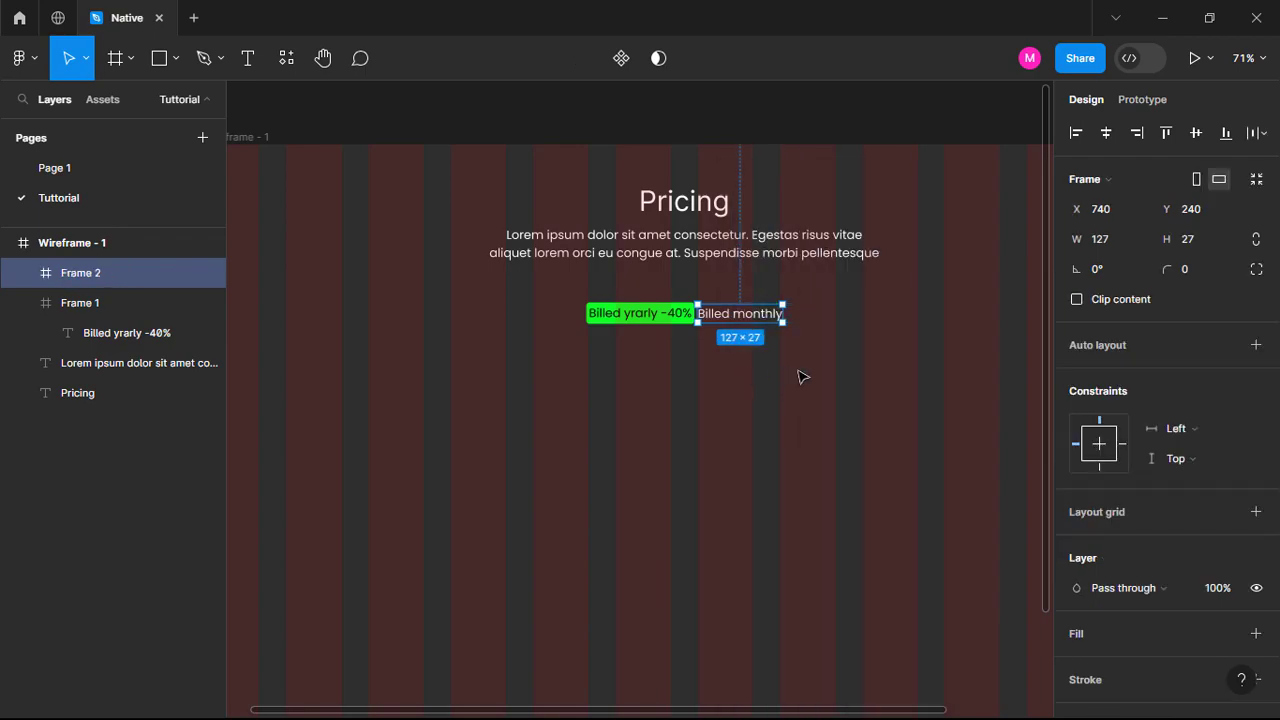
{"action": "scroll", "coordinate": [1233, 461], "scroll_direction": "down", "scroll_amount": 3}
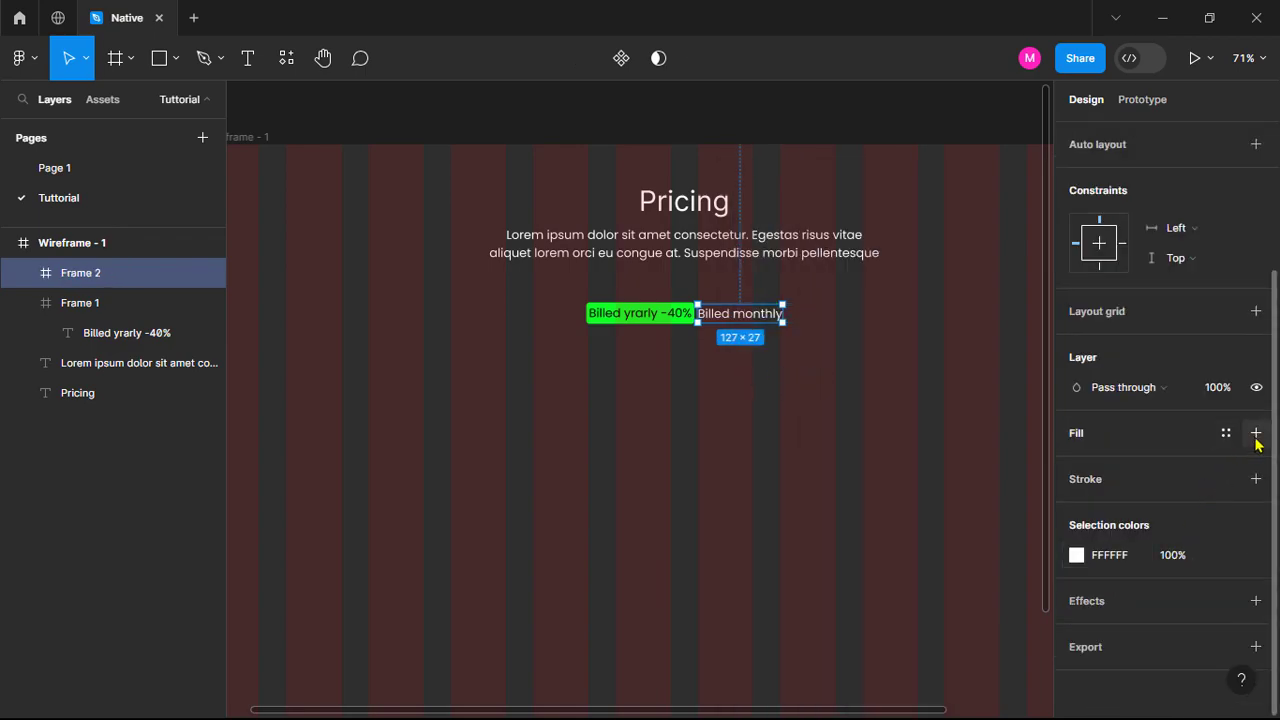
{"action": "left_click", "coordinate": [1256, 434]}
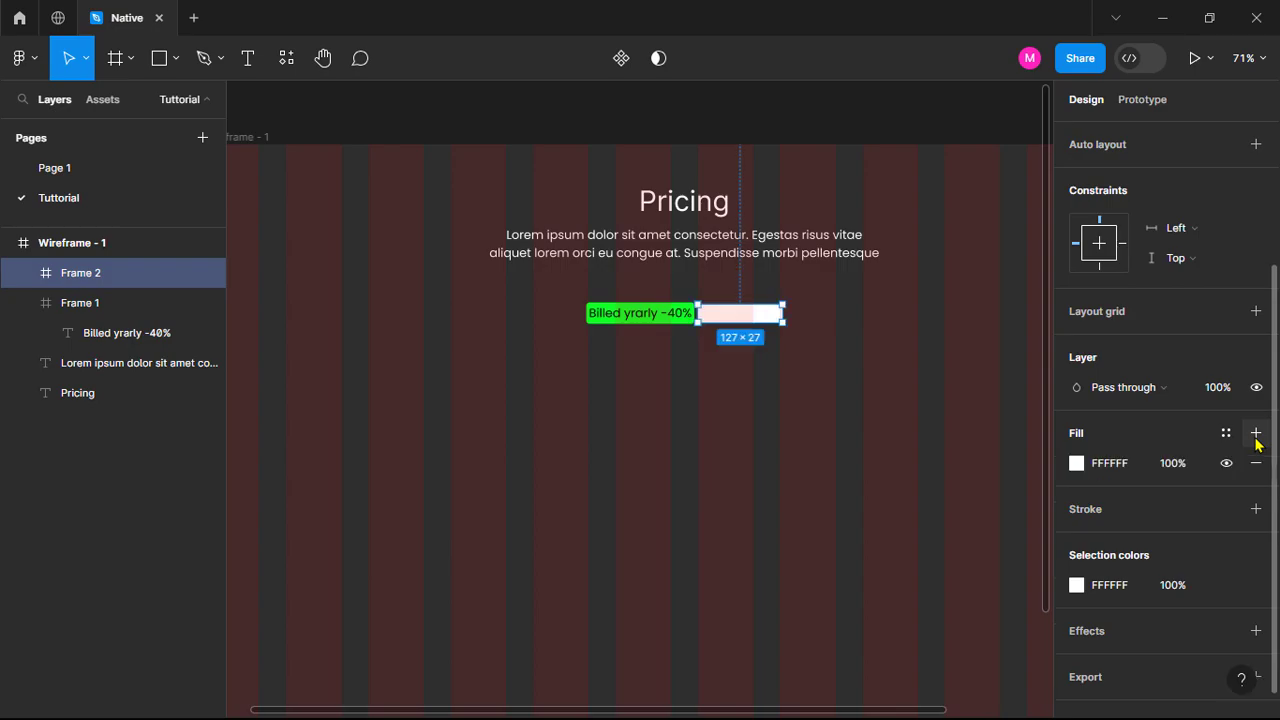
{"action": "left_click", "coordinate": [1076, 465]}
{"action": "left_click_drag", "start_coordinate": [892, 395], "coordinate": [755, 402]}
Enlarge the grey "Billed monthly" frame to about 294 × 42 so it extends leftwards behind the yearly label.
{"action": "left_click", "coordinate": [700, 315]}
{"action": "left_click_drag", "start_coordinate": [697, 313], "coordinate": [577, 309]}
{"action": "scroll", "coordinate": [637, 312], "scroll_direction": "up", "scroll_amount": 3}
{"action": "left_click_drag", "start_coordinate": [692, 297], "coordinate": [692, 283]}
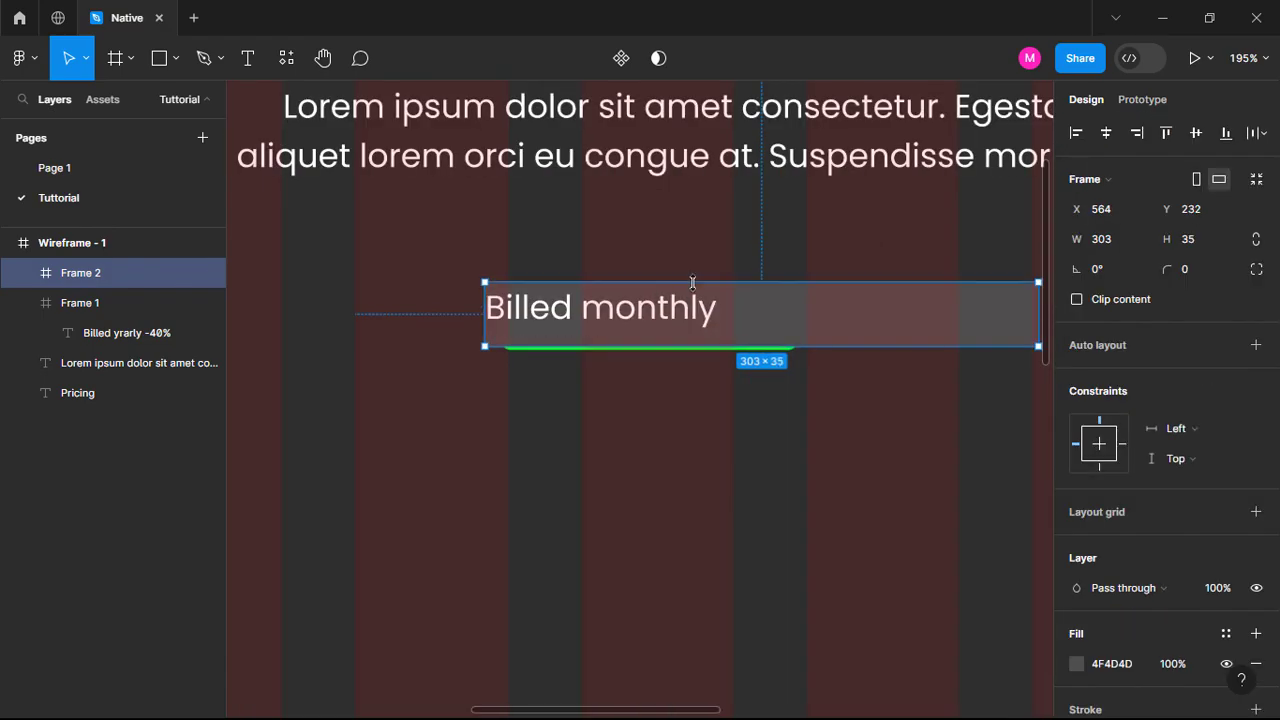
{"action": "left_click_drag", "start_coordinate": [728, 346], "coordinate": [730, 359]}
{"action": "mouse_move", "coordinate": [485, 330]}
{"action": "left_mouse_down"}
{"action": "mouse_move", "coordinate": [519, 332]}
{"action": "mouse_move", "coordinate": [501, 332]}
{"action": "left_mouse_up"}
Stretch the "Billed monthly" text box across the full 294 × 42 frame and align its text right.
{"action": "double_click", "coordinate": [692, 312]}
{"action": "left_click_drag", "start_coordinate": [735, 320], "coordinate": [1022, 315]}
{"action": "left_click_drag", "start_coordinate": [826, 336], "coordinate": [826, 361]}
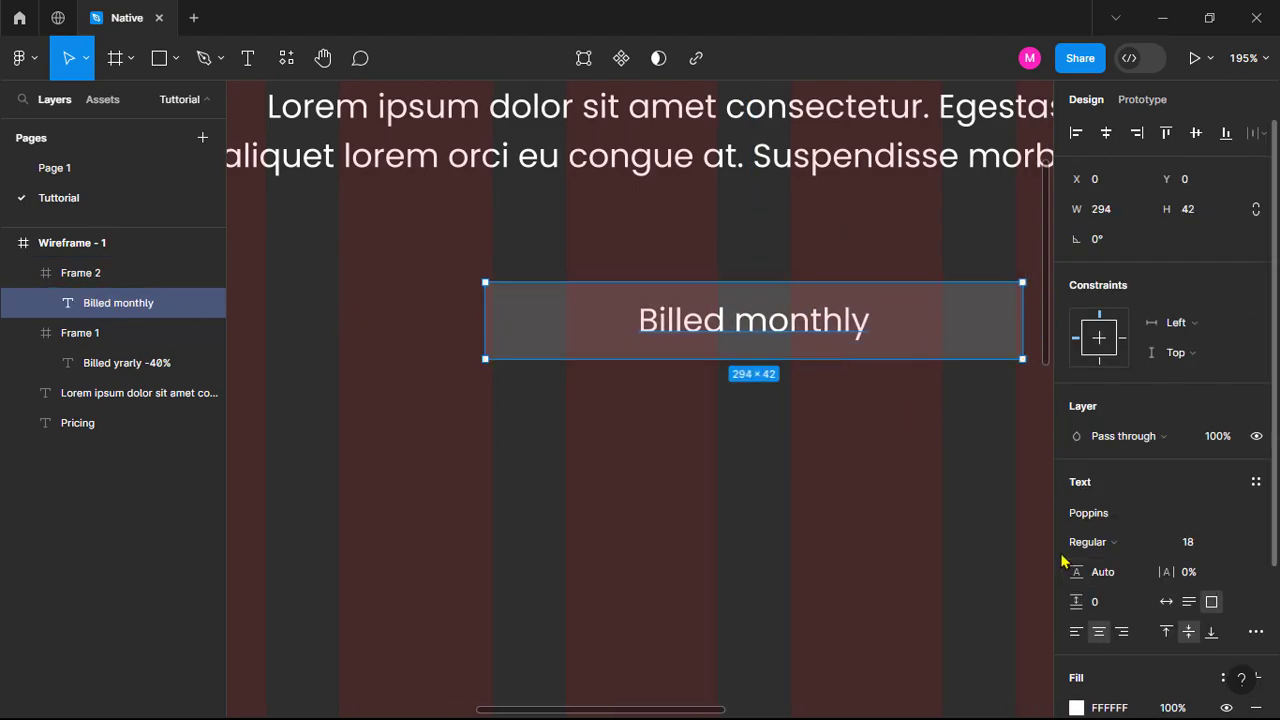
{"action": "left_click", "coordinate": [1122, 632]}
{"action": "left_click", "coordinate": [868, 446]}
Move the green yearly label's frame above the grey "Billed monthly" frame in the layer order.
{"action": "left_click", "coordinate": [98, 273]}
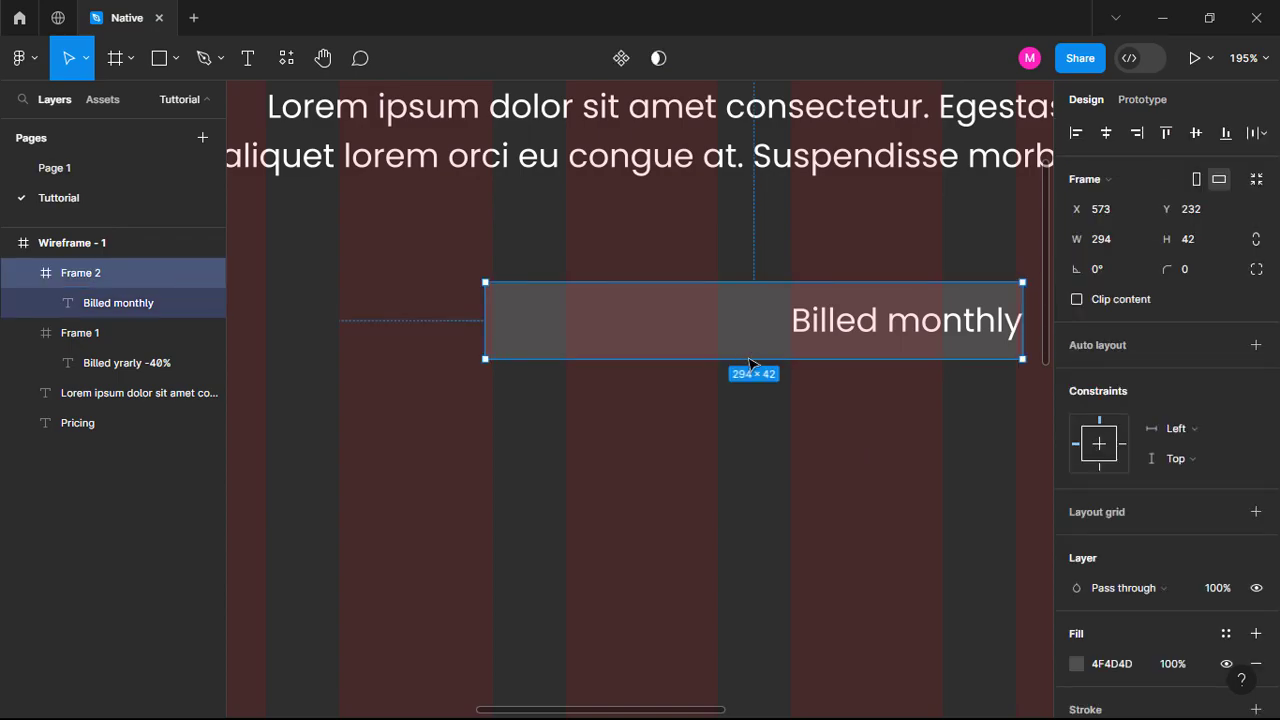
{"action": "left_click", "coordinate": [86, 333]}
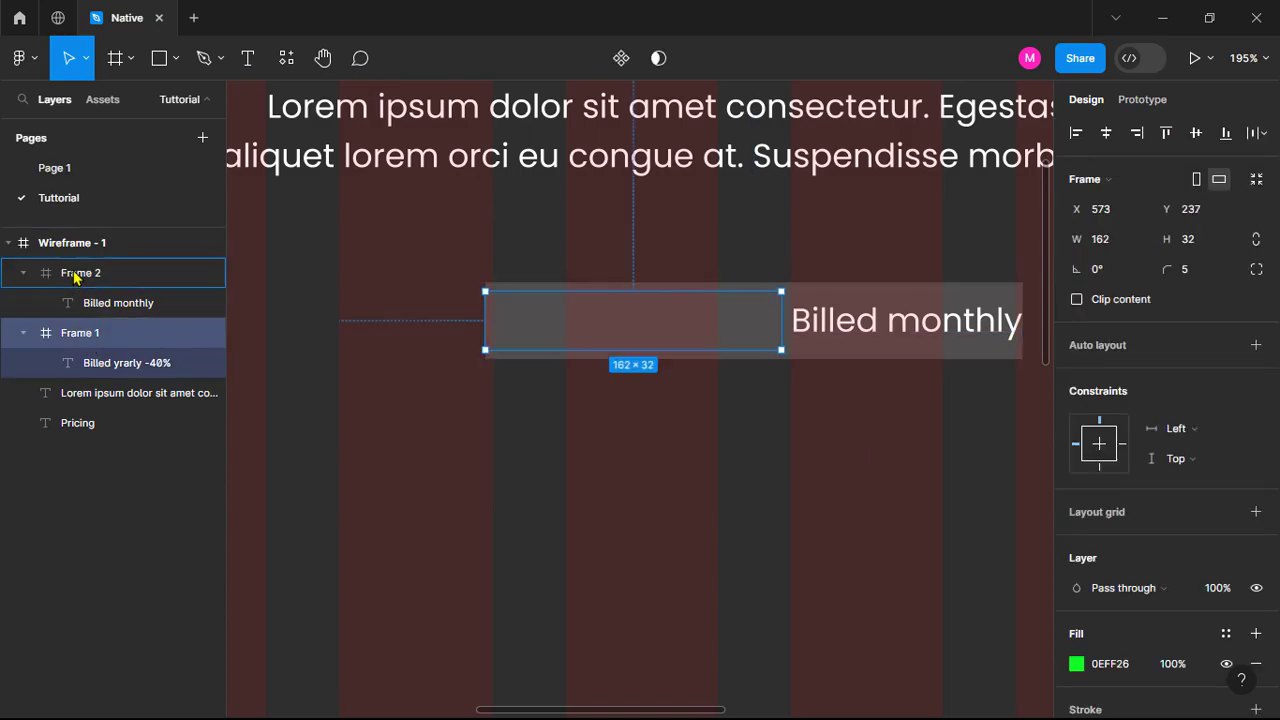
{"action": "left_click_drag", "start_coordinate": [75, 268], "coordinate": [75, 262]}
{"action": "left_click", "coordinate": [603, 449]}
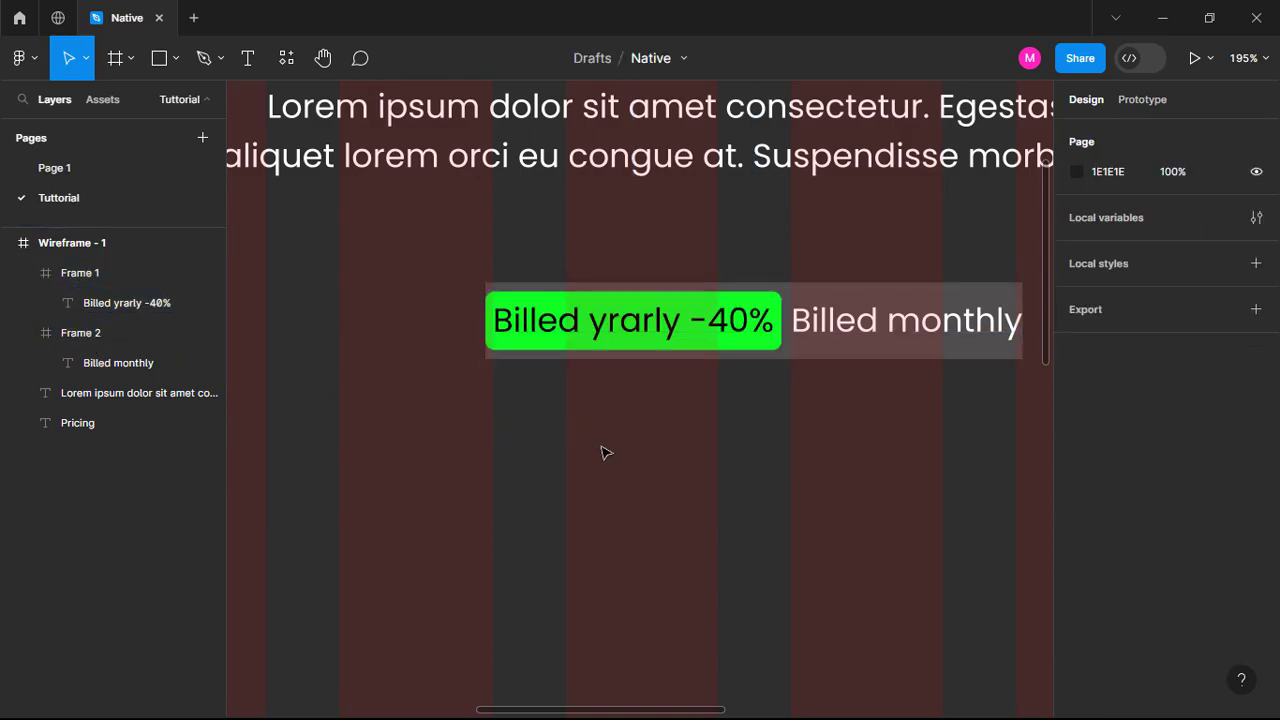
Try to shrink the grey frame from its upper edge to a height of 37, then undo the resize.
{"action": "left_click", "coordinate": [838, 306]}
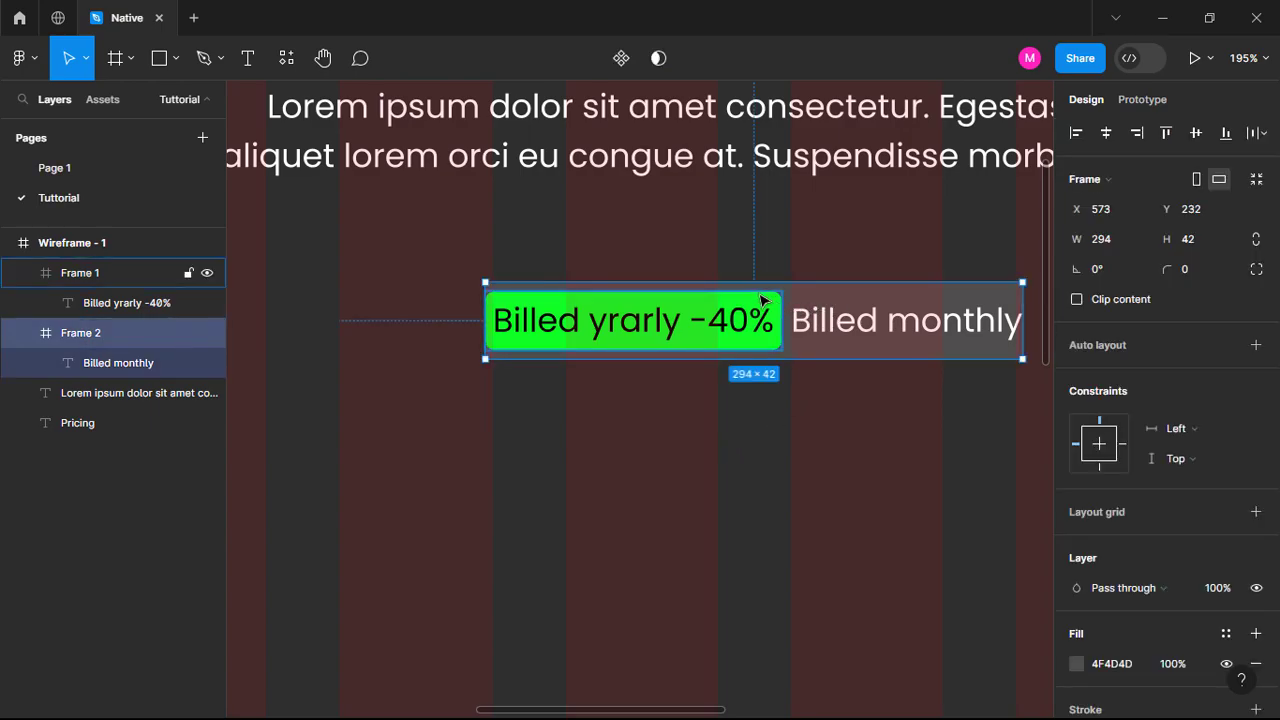
{"action": "left_click_drag", "start_coordinate": [754, 286], "coordinate": [756, 288]}
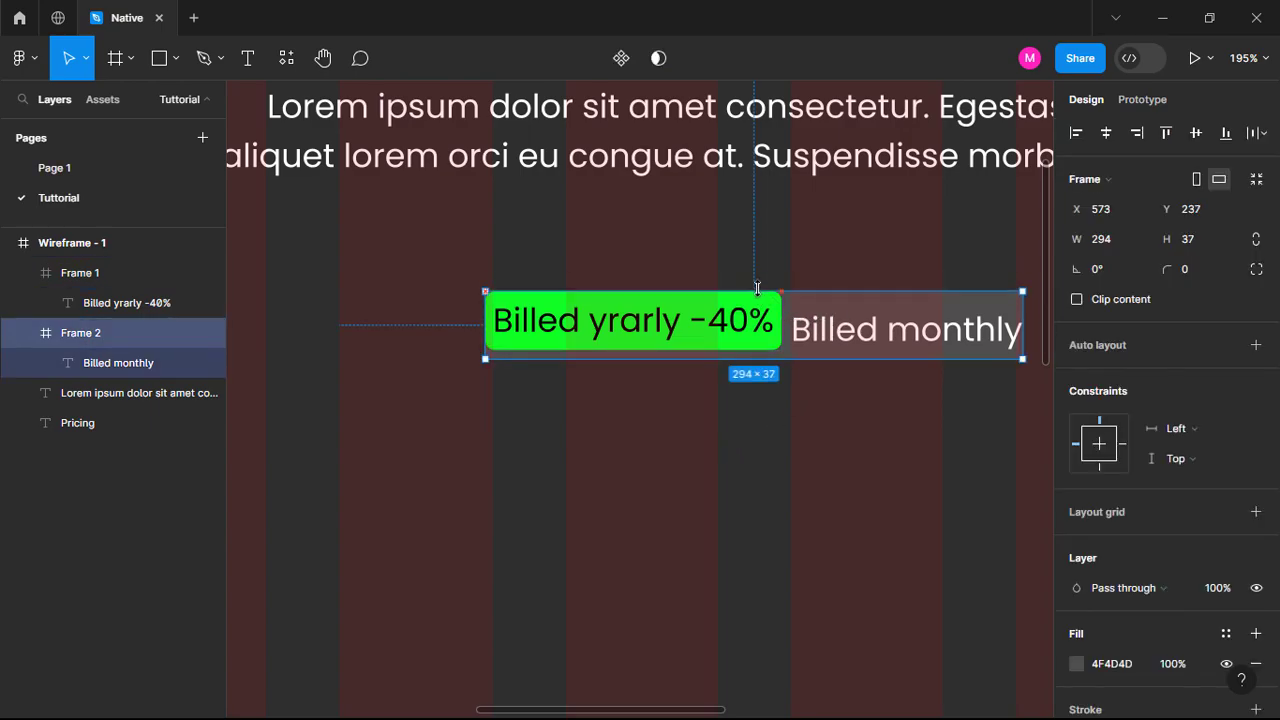
{"action": "key", "text": "ctrl+z"}
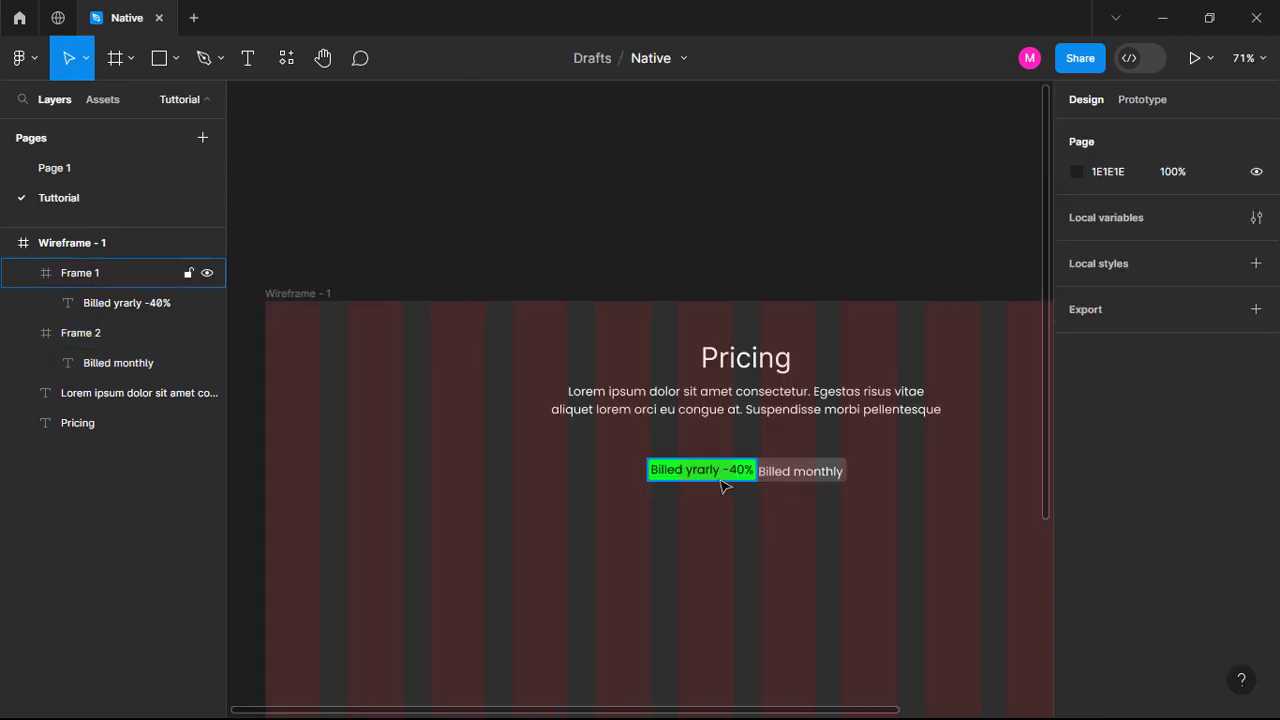
Group the yearly and monthly billing frames and move the group slightly closer to the paragraph, centred on the wireframe.
{"action": "left_click", "coordinate": [724, 486]}
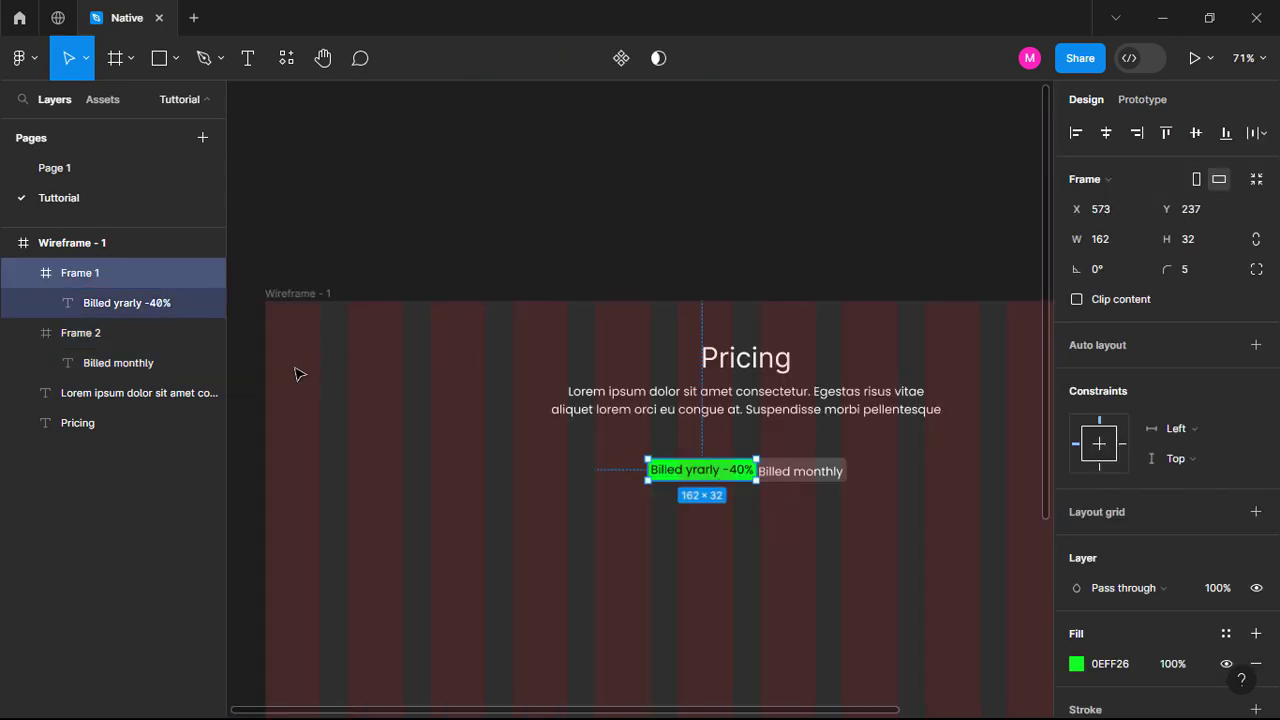
{"action": "left_click", "coordinate": [80, 338], "text": "shift"}
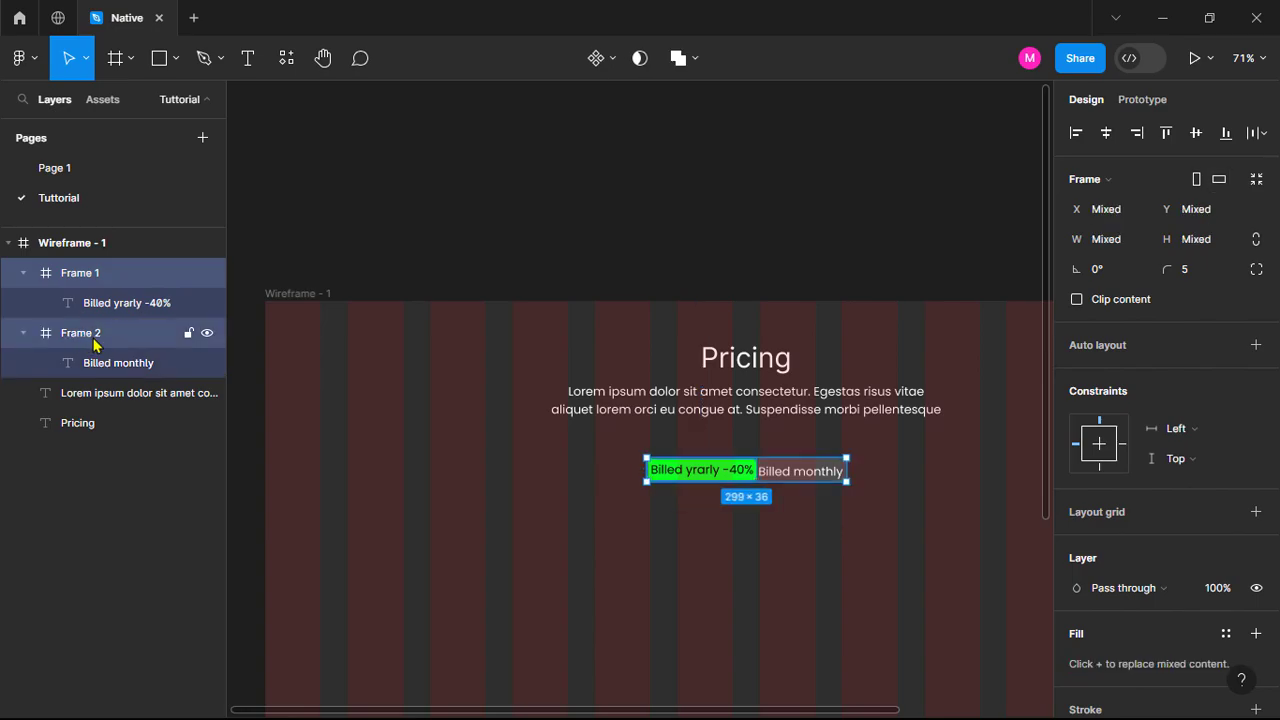
{"action": "key", "text": "ctrl+g"}
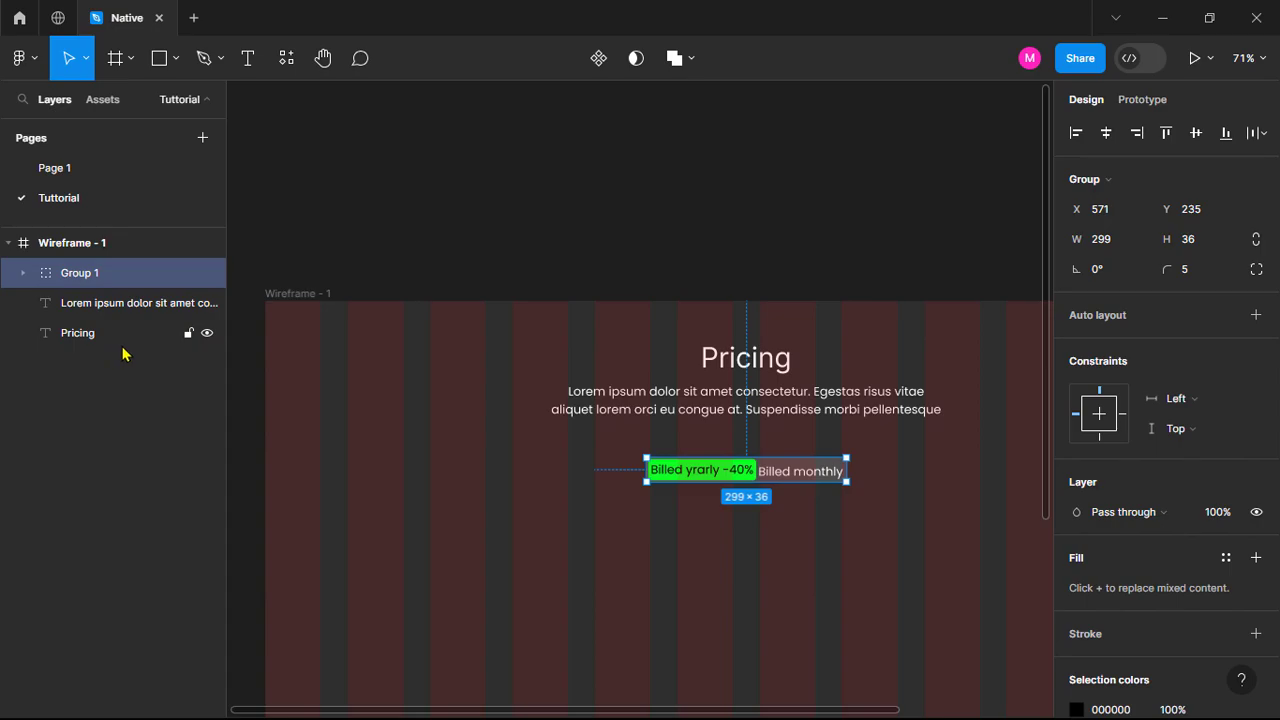
{"action": "left_click_drag", "start_coordinate": [741, 476], "coordinate": [740, 468]}
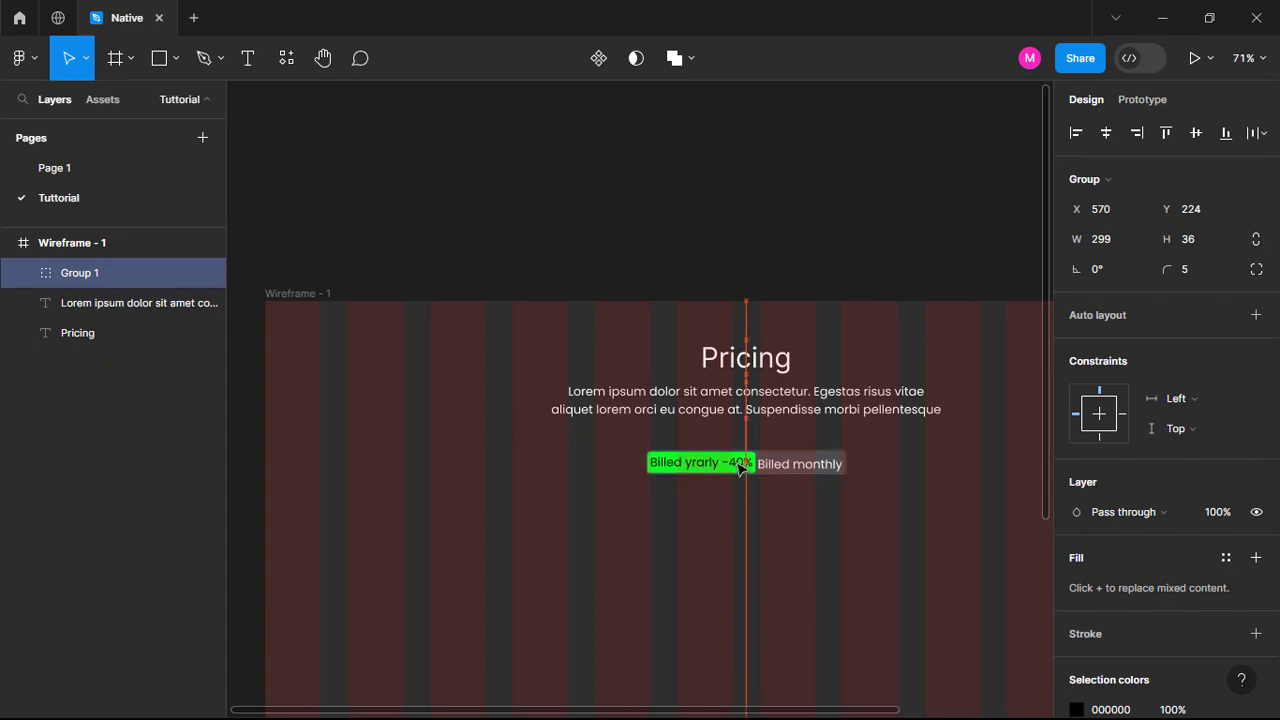
{"action": "left_click", "coordinate": [760, 271]}
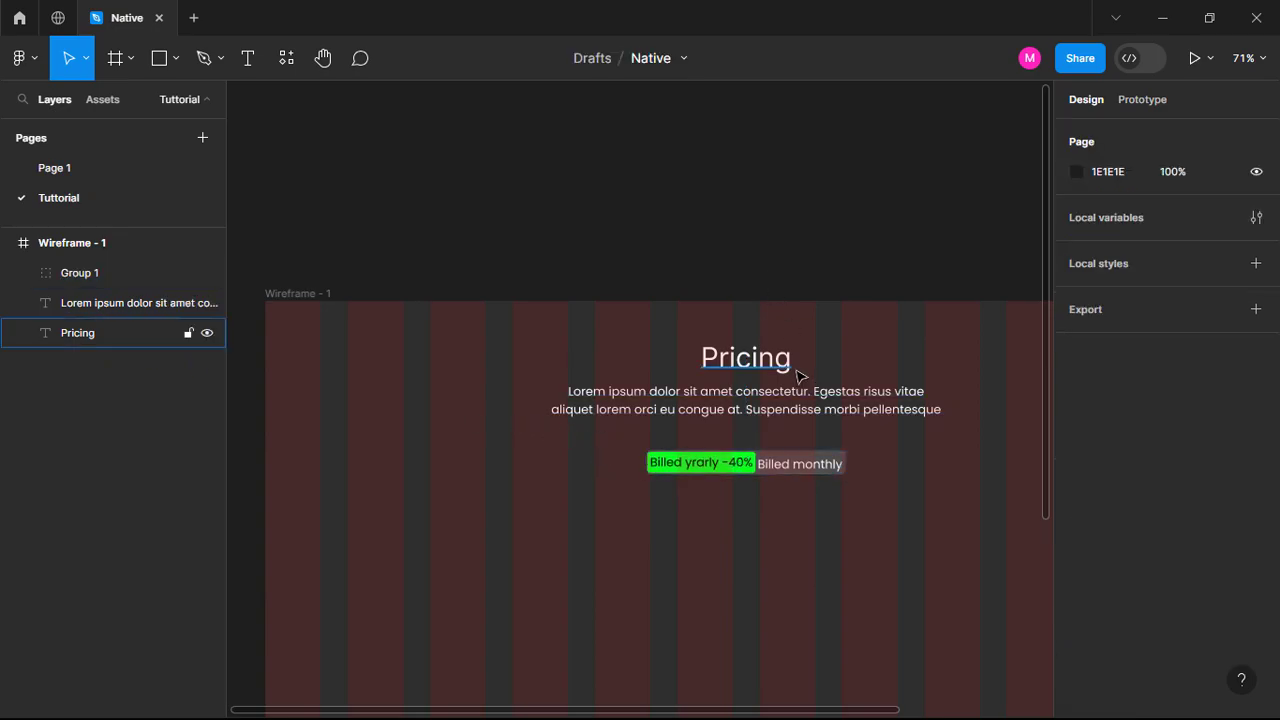
Draw a rectangle about 1041 × 617 beneath the billing group.
{"action": "scroll", "coordinate": [798, 375], "scroll_direction": "down", "scroll_amount": 3, "text": "ctrl"}
{"action": "scroll", "coordinate": [610, 329], "scroll_direction": "down", "scroll_amount": 2}
{"action": "scroll", "coordinate": [610, 329], "scroll_direction": "right", "scroll_amount": 1}
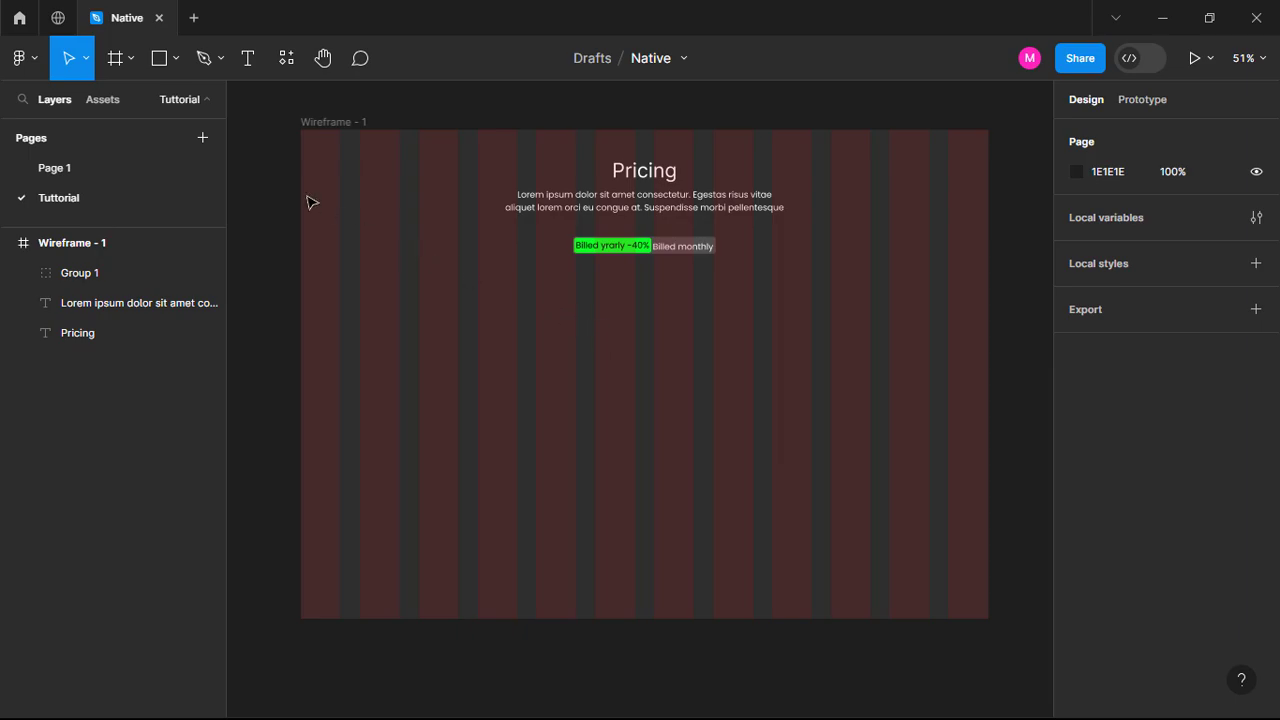
{"action": "left_click", "coordinate": [162, 61]}
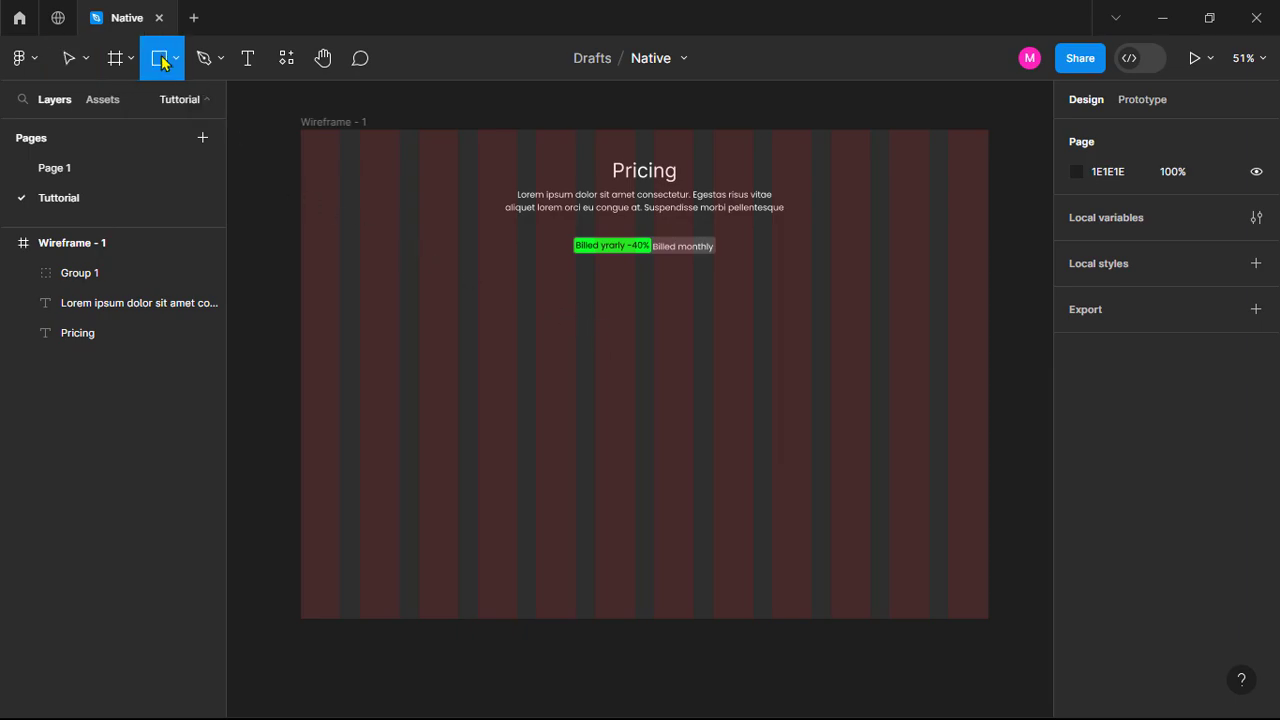
{"action": "left_click_drag", "start_coordinate": [400, 280], "coordinate": [898, 582]}
Reduce the rectangle's width to one third by entering 1041/3.
{"action": "left_click", "coordinate": [1128, 209]}
{"action": "left_click", "coordinate": [1133, 217]}
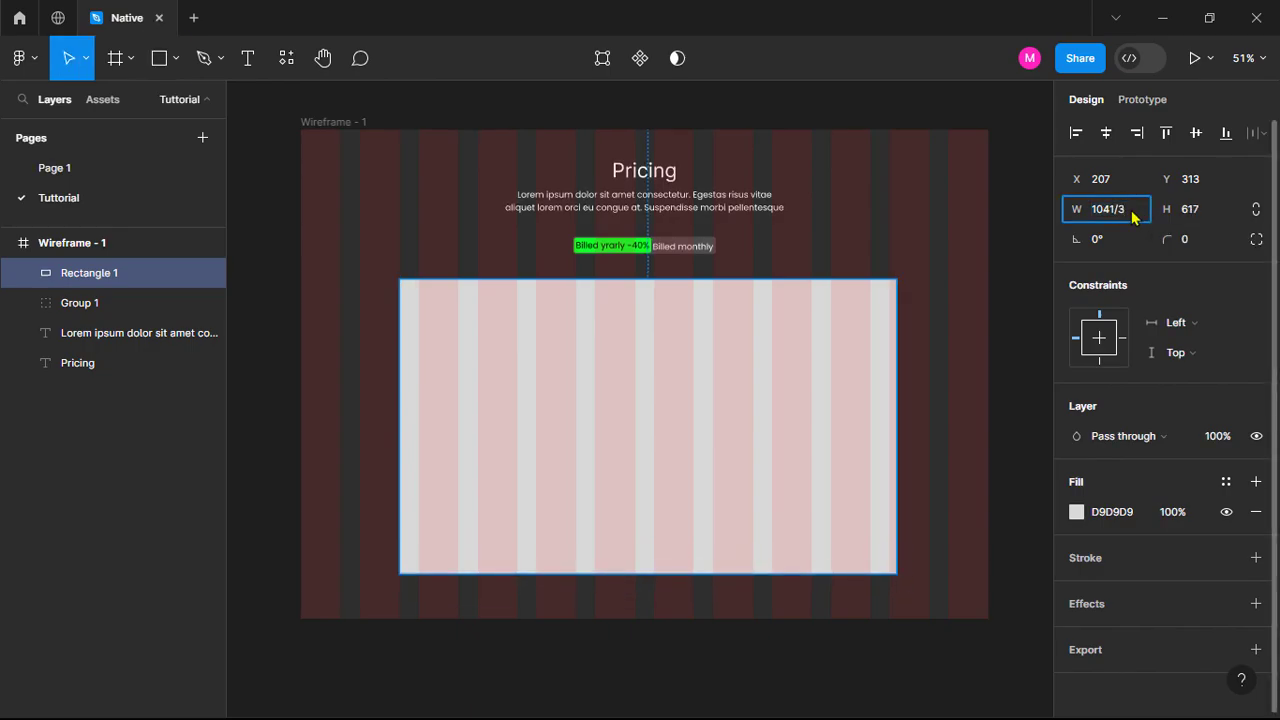
{"action": "type", "text": "/3"}
{"action": "key", "text": "Return"}
Move the narrowed rectangle under the billing group and align it to the wireframe's horizontal centre.
{"action": "left_click_drag", "start_coordinate": [506, 391], "coordinate": [647, 375]}
{"action": "left_click", "coordinate": [1036, 372]}
{"action": "left_click", "coordinate": [686, 247]}
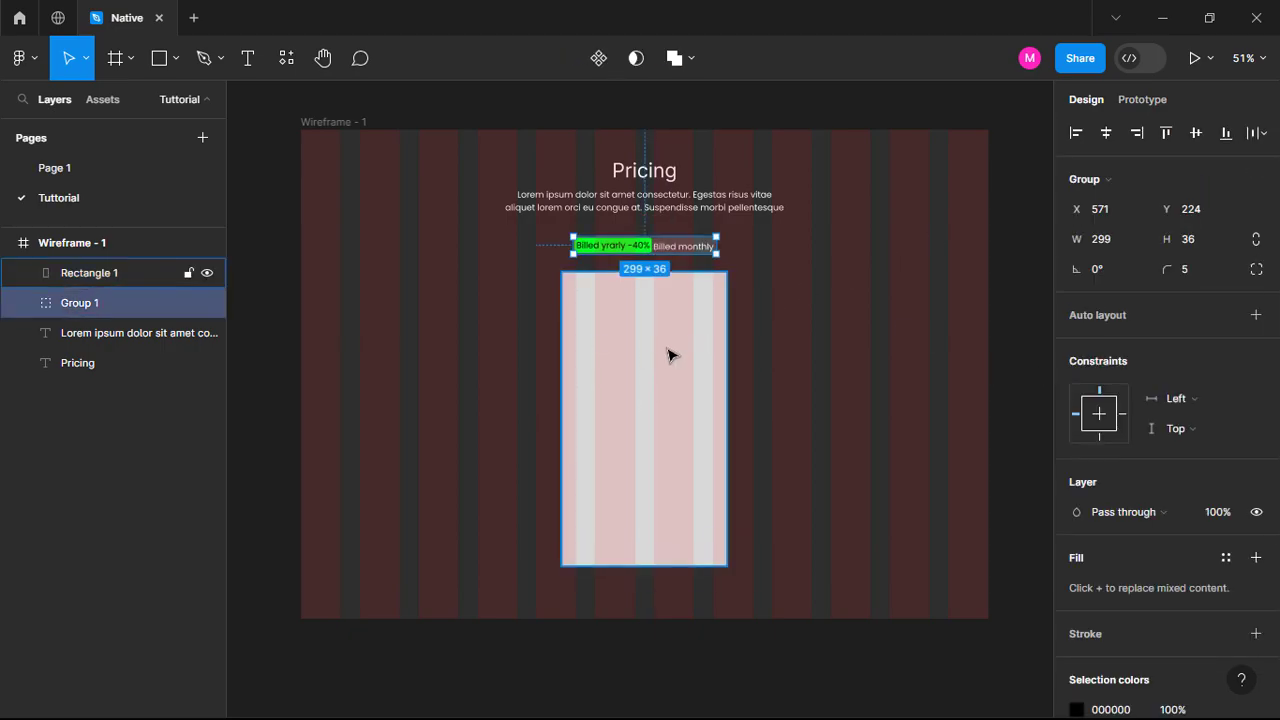
{"action": "left_click", "coordinate": [670, 355]}
{"action": "left_click", "coordinate": [1106, 135]}
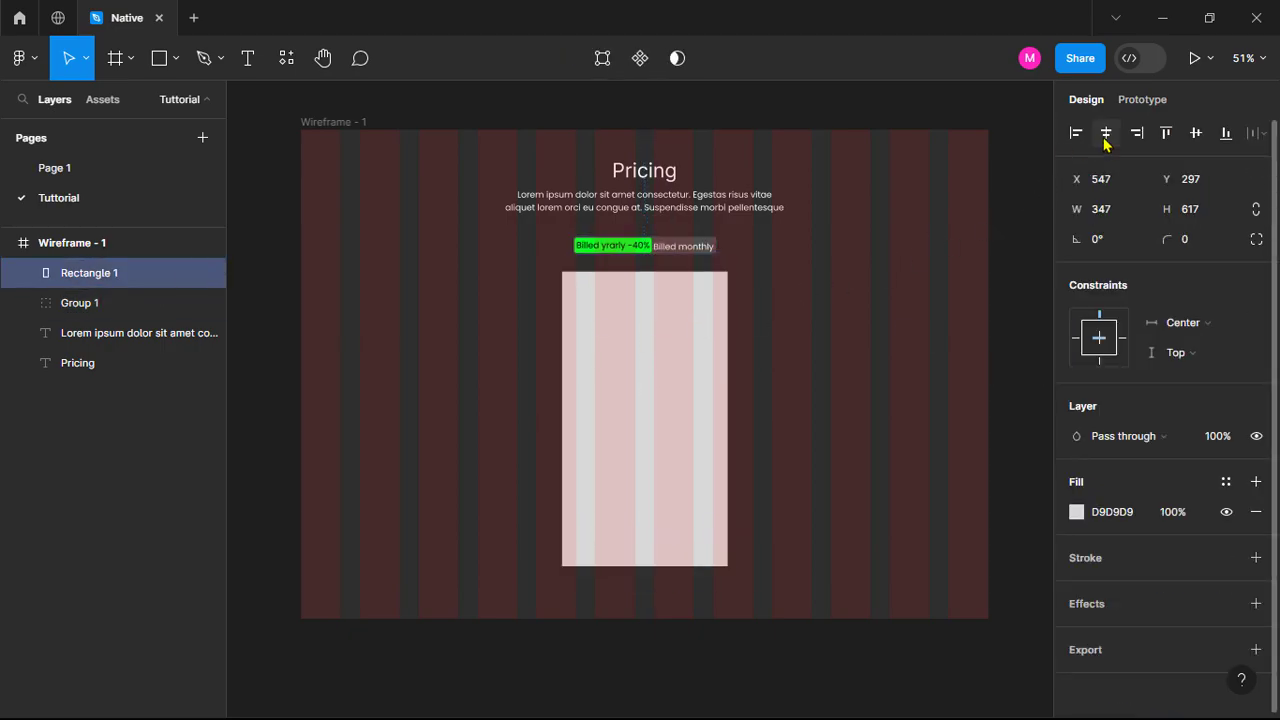
{"action": "left_click", "coordinate": [1011, 372]}
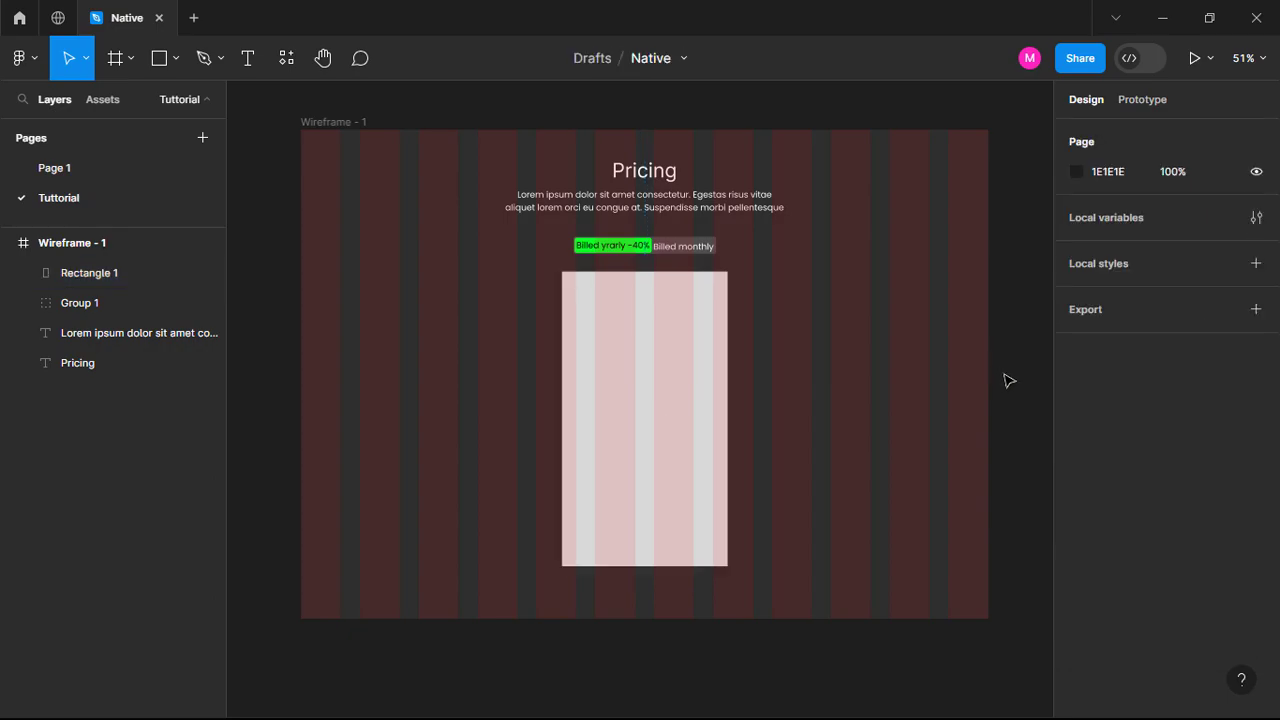
Change the Wireframe - 1 layout grid type from Columns to Rows.
{"action": "key", "text": "ctrl+a"}
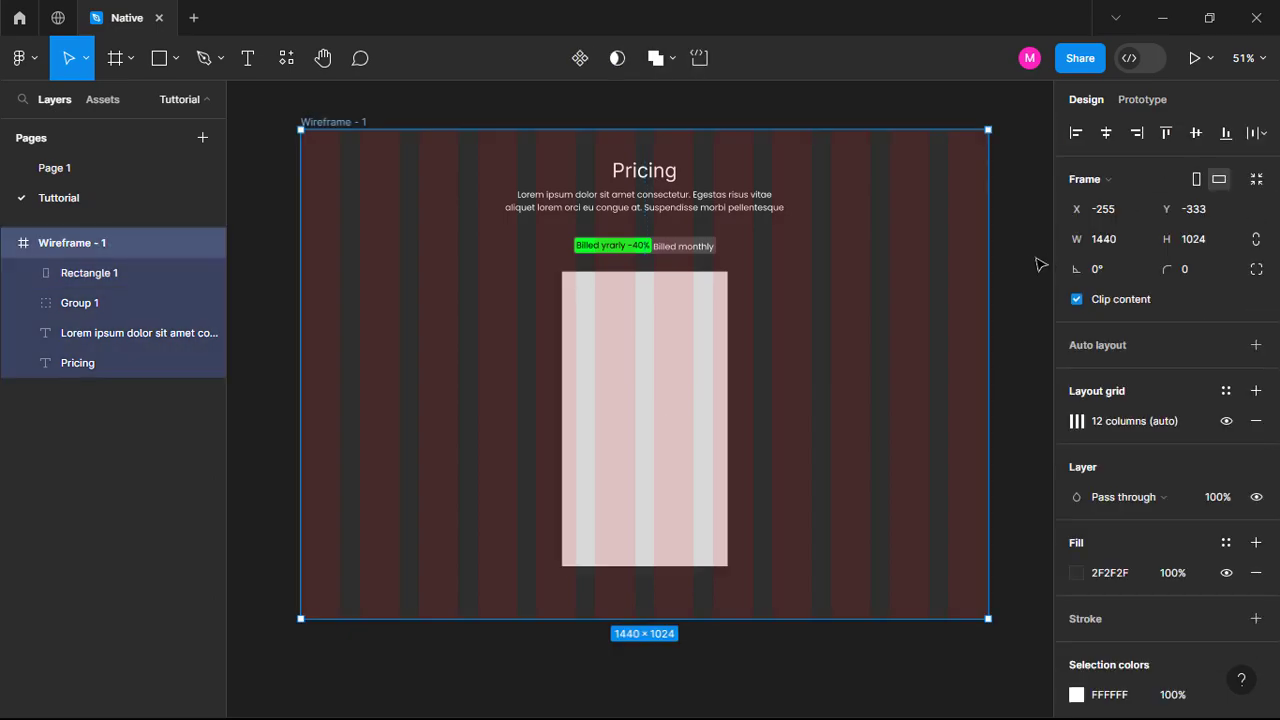
{"action": "left_click", "coordinate": [1077, 421]}
{"action": "left_click", "coordinate": [911, 430]}
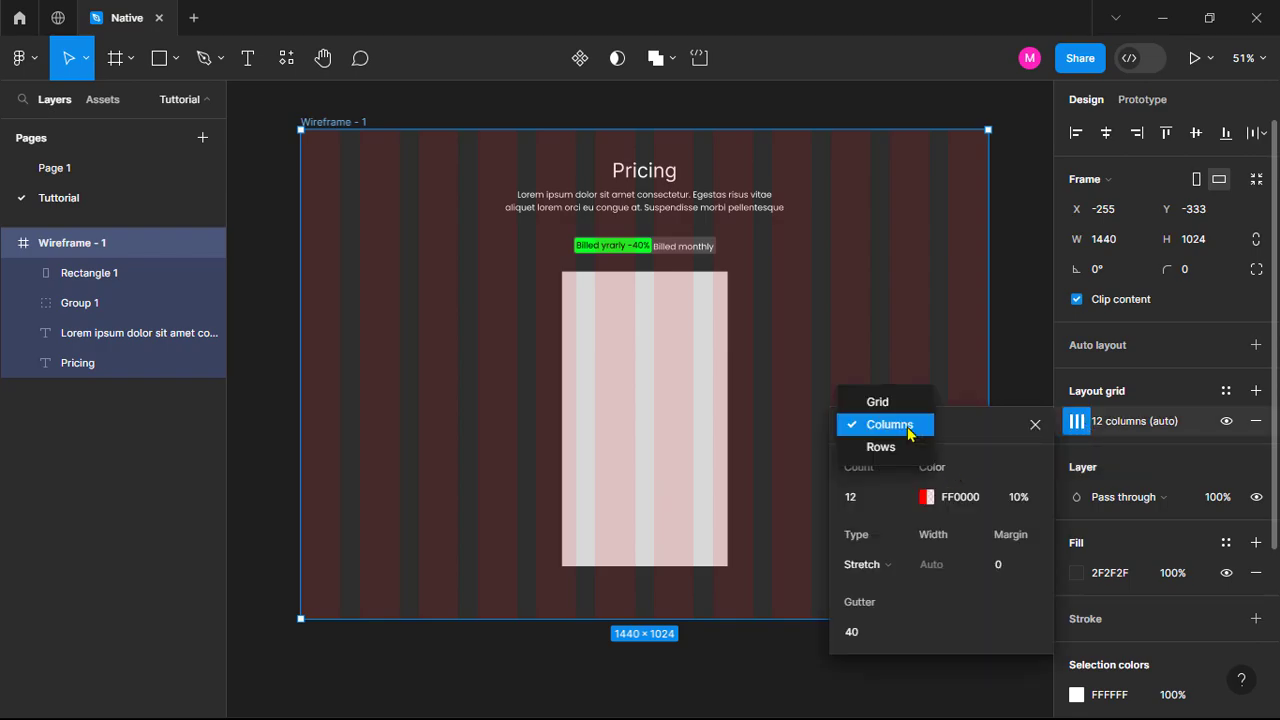
{"action": "left_click", "coordinate": [882, 447]}
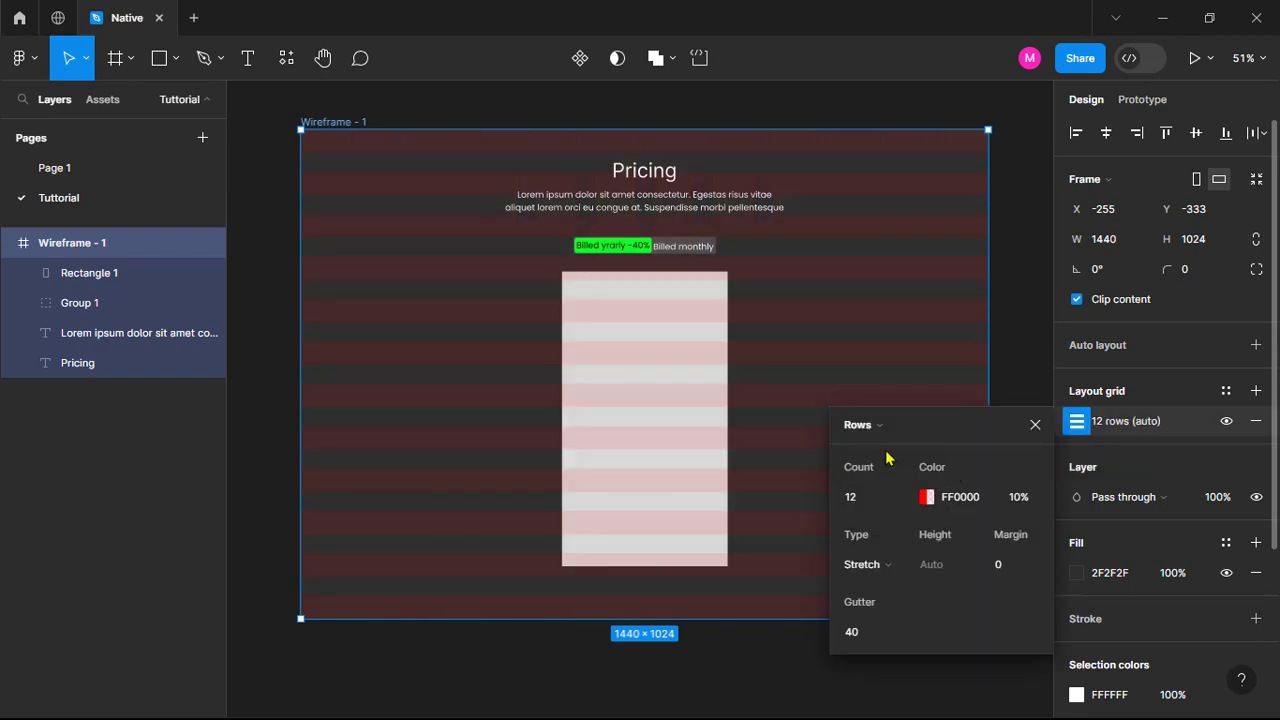
Add a text layer reading "Startup" near the top of the pricing card.
{"action": "left_click", "coordinate": [643, 317]}
{"action": "key", "text": "t"}
{"action": "left_click", "coordinate": [640, 342]}
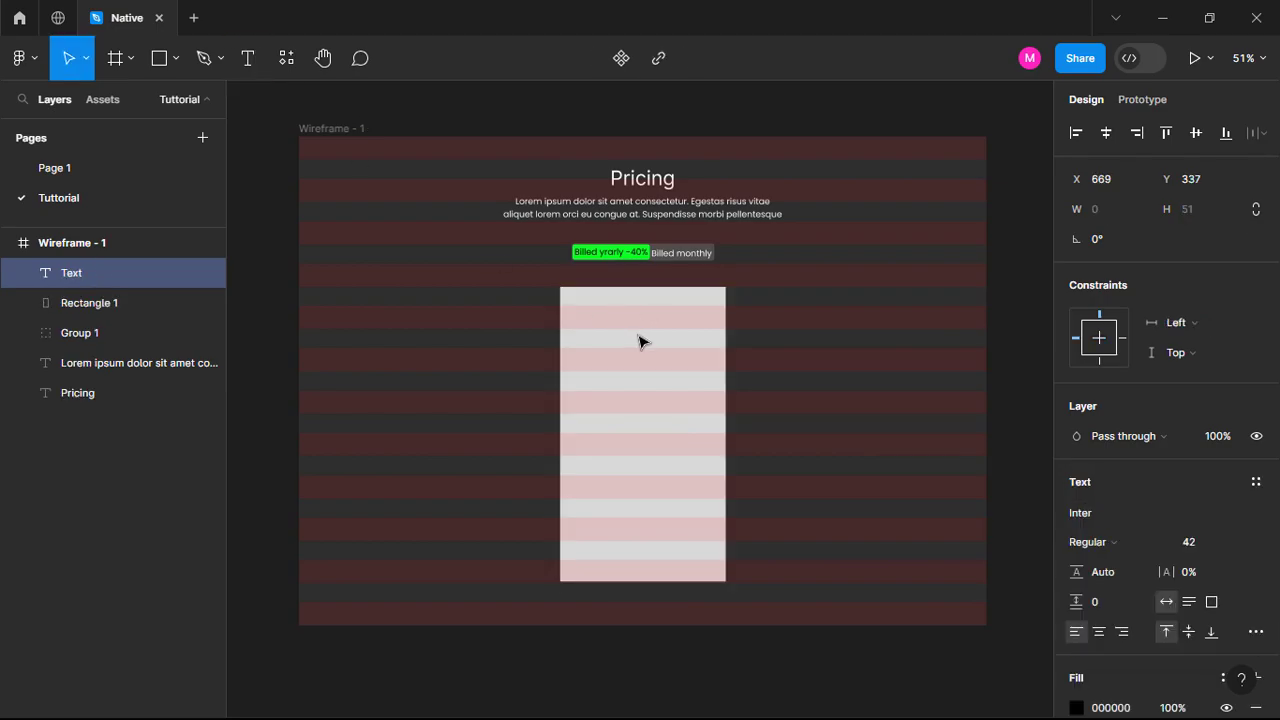
{"action": "type", "text": "Startu"}
{"action": "type", "text": "p"}
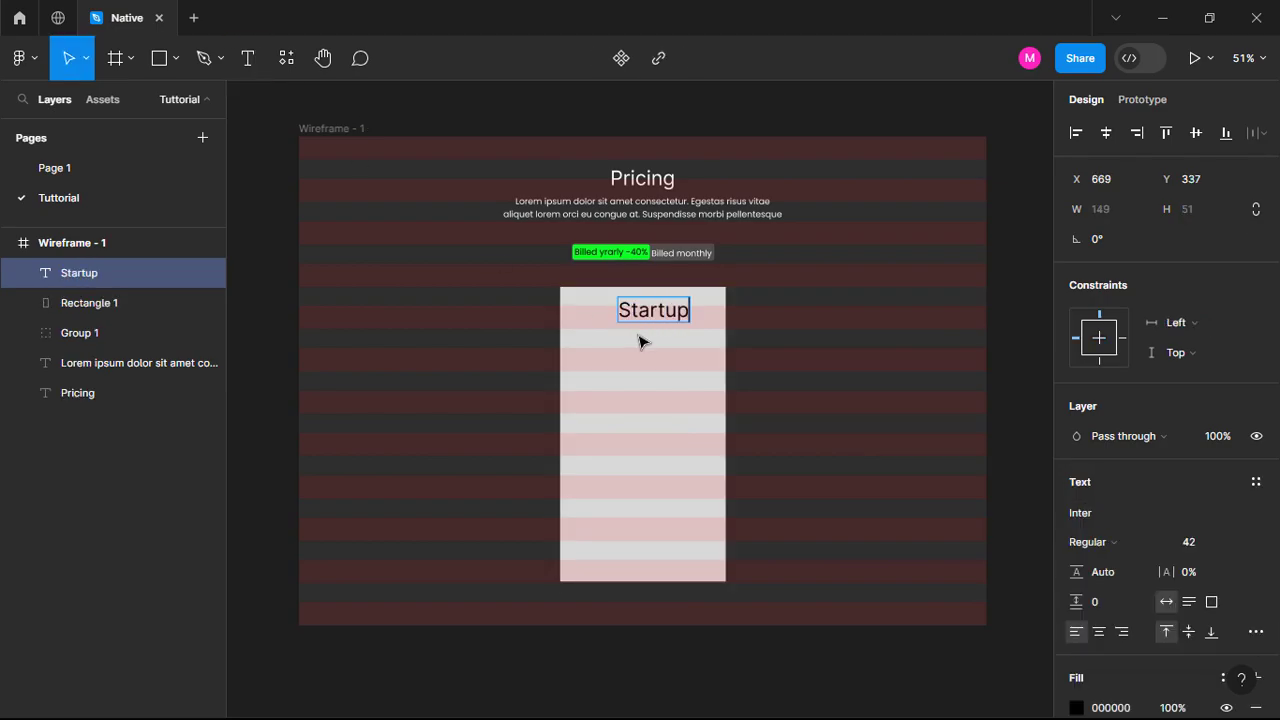
Format the Startup title in Poppins SemiBold at size 25 and fill it with the document's green.
{"action": "key", "text": "ctrl+a"}
{"action": "left_click", "coordinate": [1140, 518]}
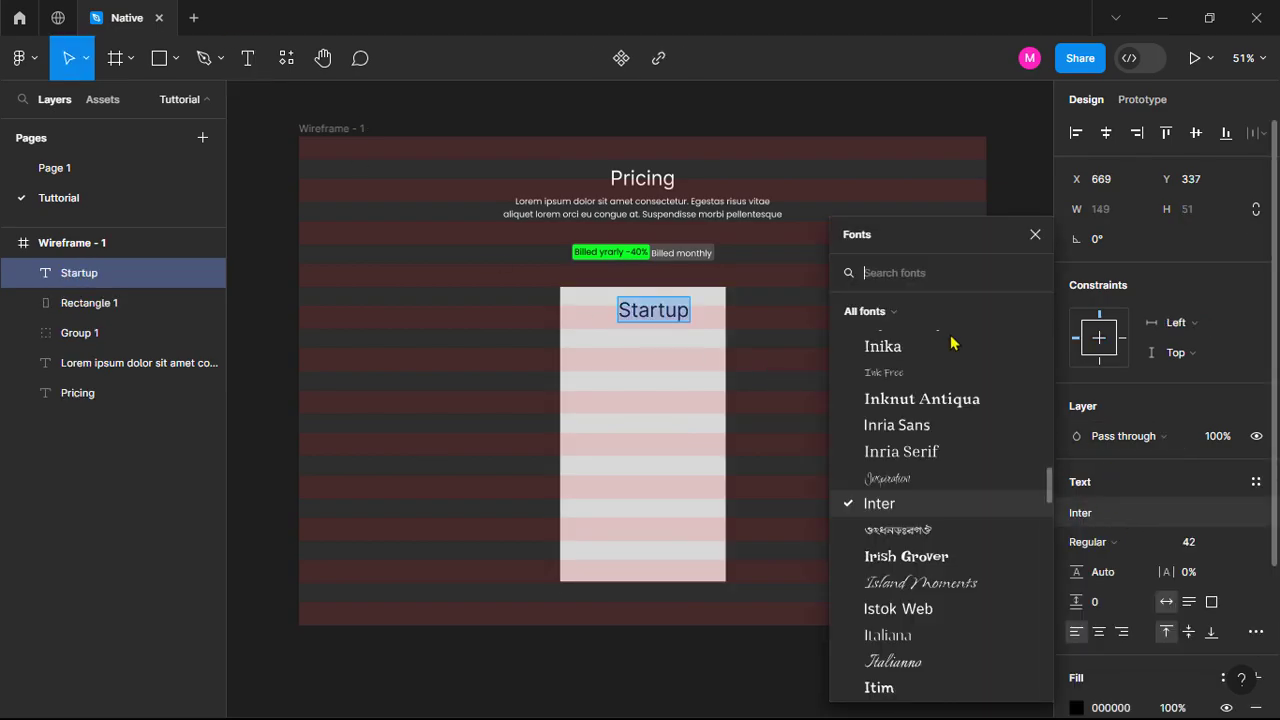
{"action": "type", "text": "pop"}
{"action": "left_click", "coordinate": [896, 306]}
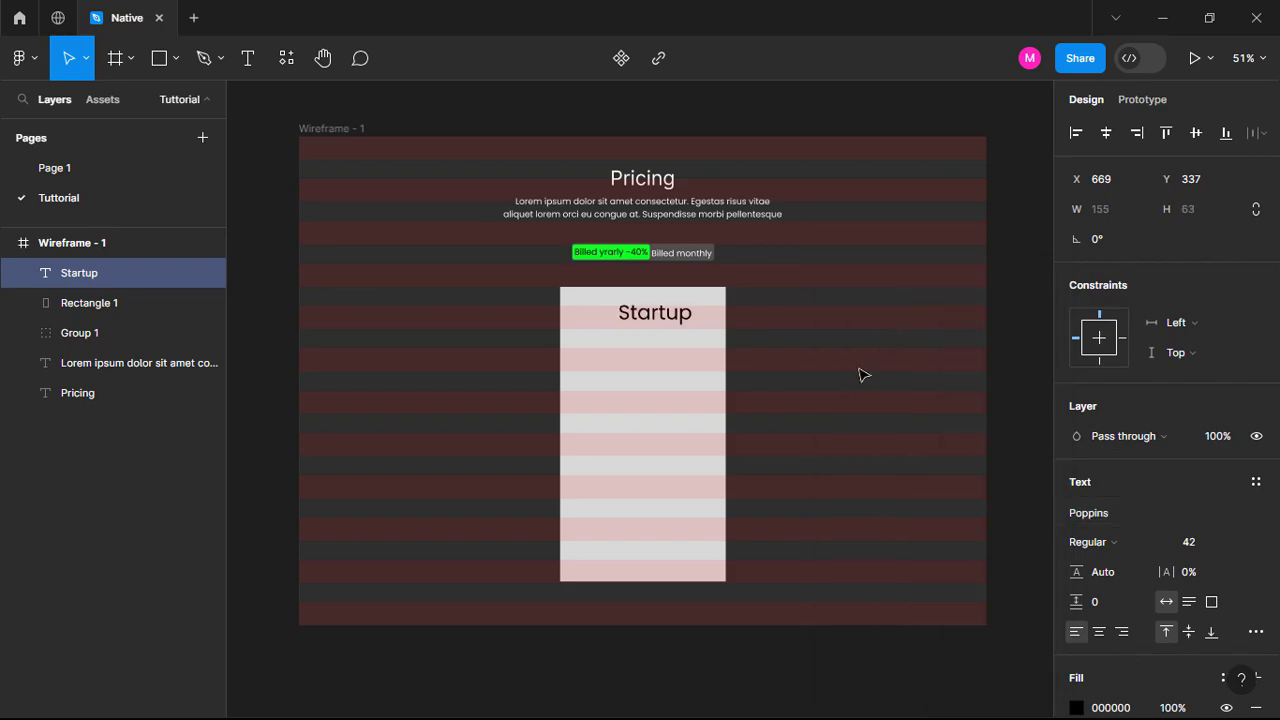
{"action": "scroll", "coordinate": [1078, 540], "scroll_direction": "down", "scroll_amount": 2}
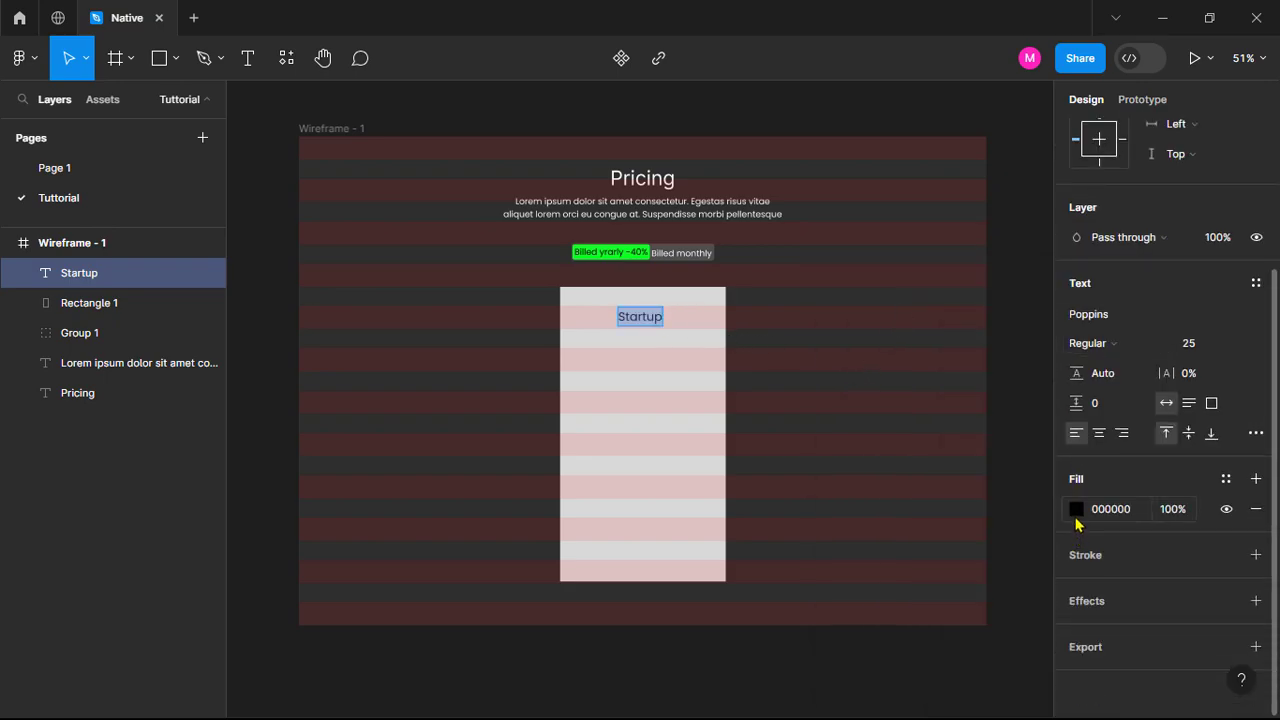
{"action": "left_click", "coordinate": [1076, 510]}
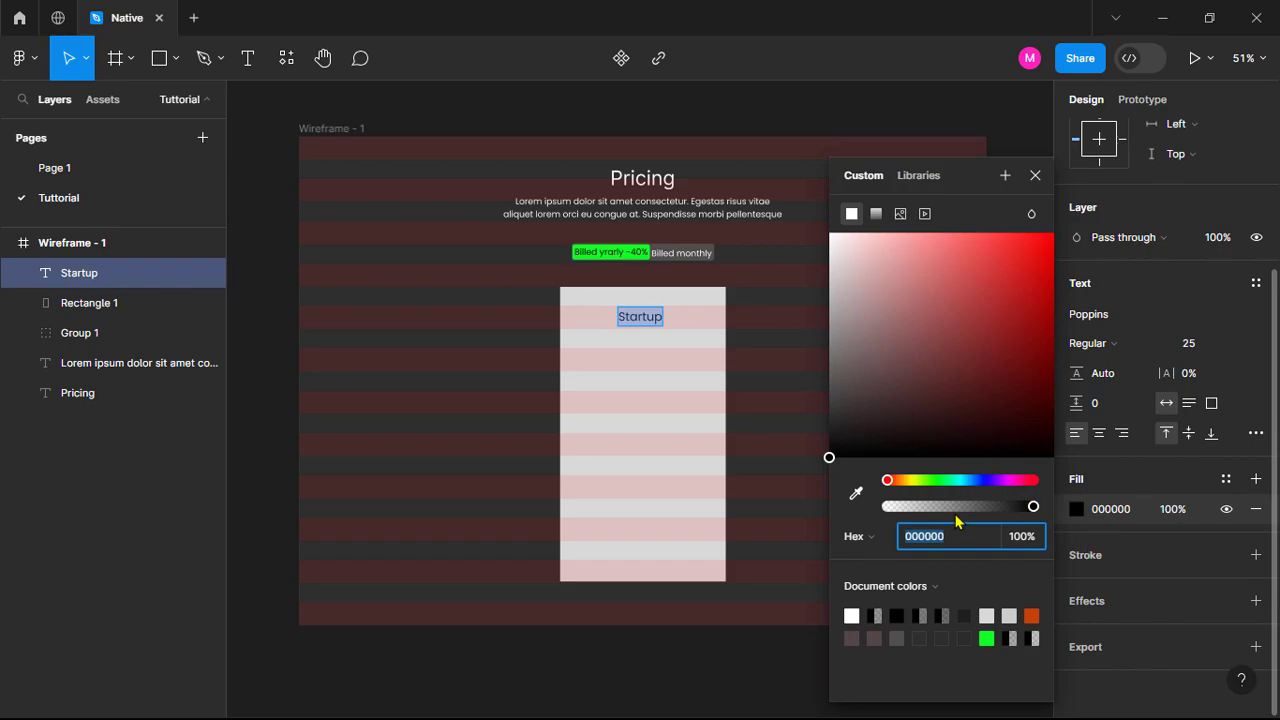
{"action": "left_click", "coordinate": [986, 638]}
Give the card rectangle a white FFFFFF stroke and remove its grey fill.
{"action": "left_click", "coordinate": [640, 428]}
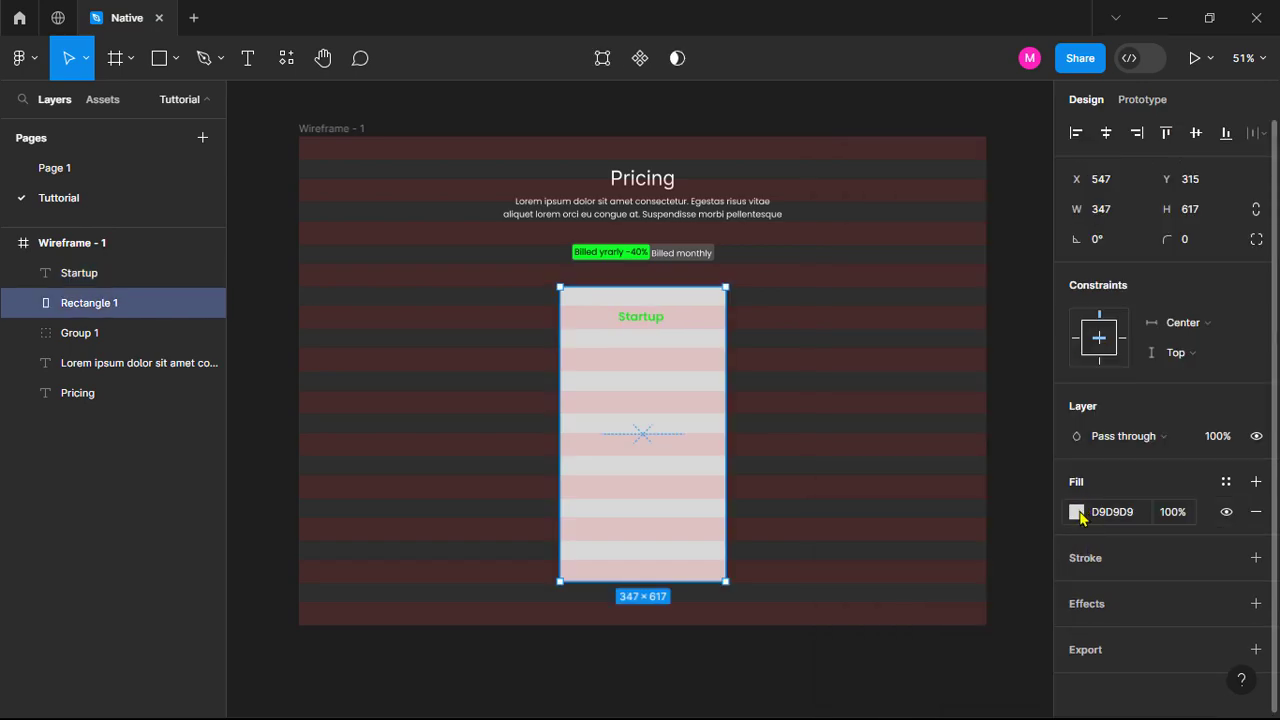
{"action": "left_click", "coordinate": [1256, 557]}
{"action": "left_click", "coordinate": [1077, 590]}
{"action": "left_click_drag", "start_coordinate": [863, 306], "coordinate": [771, 106]}
{"action": "left_click", "coordinate": [1143, 558]}
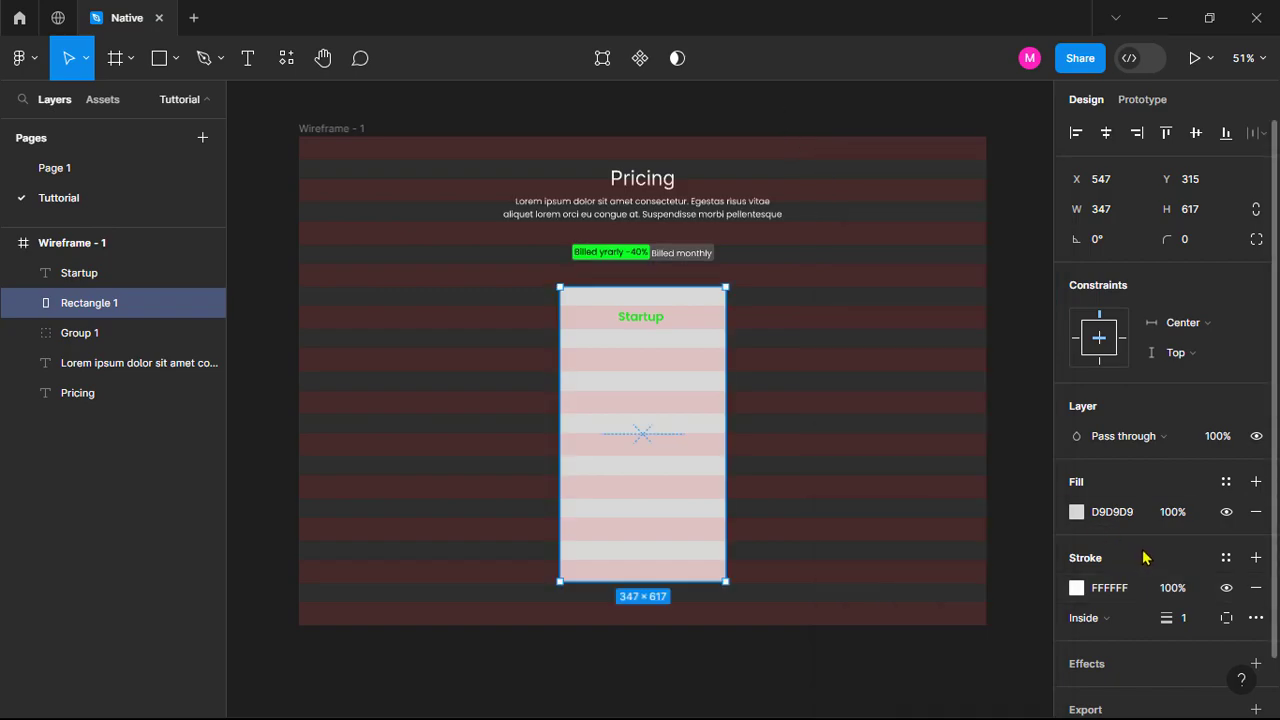
{"action": "left_click", "coordinate": [1256, 513]}
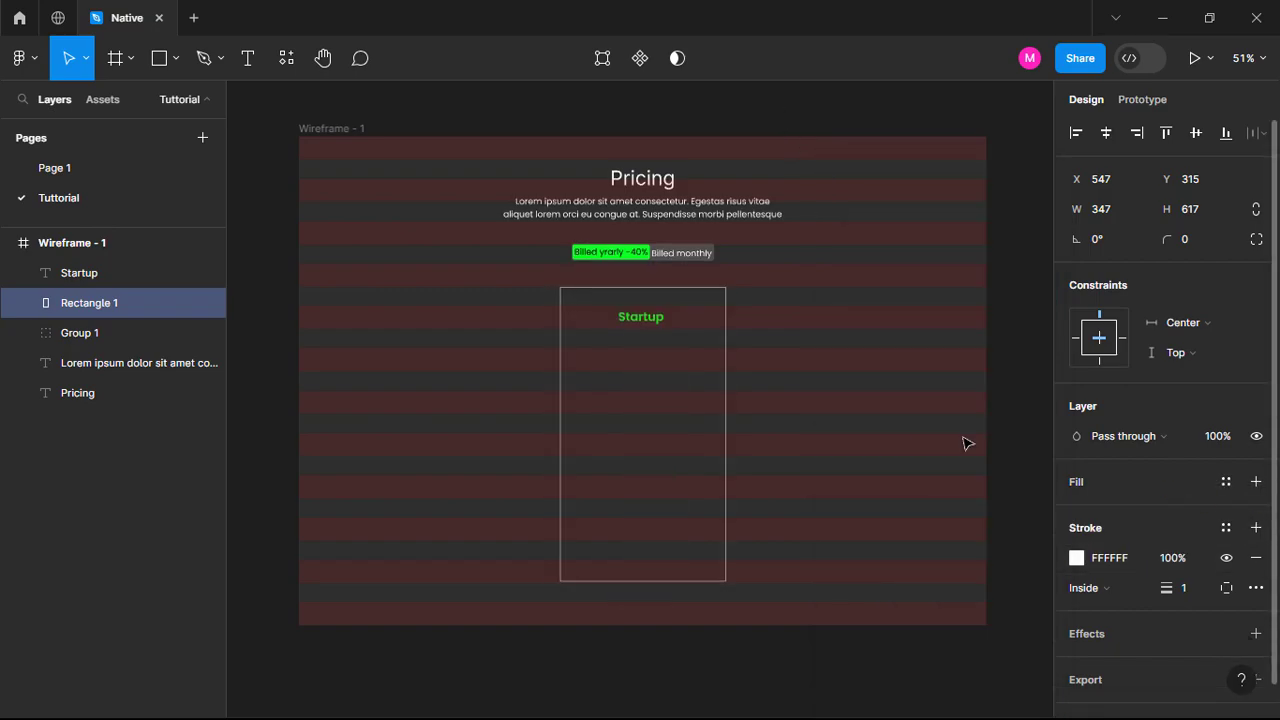
Set the card outline's stroke weight to 2 and its corner radius to 50.
{"action": "left_click", "coordinate": [1184, 598]}
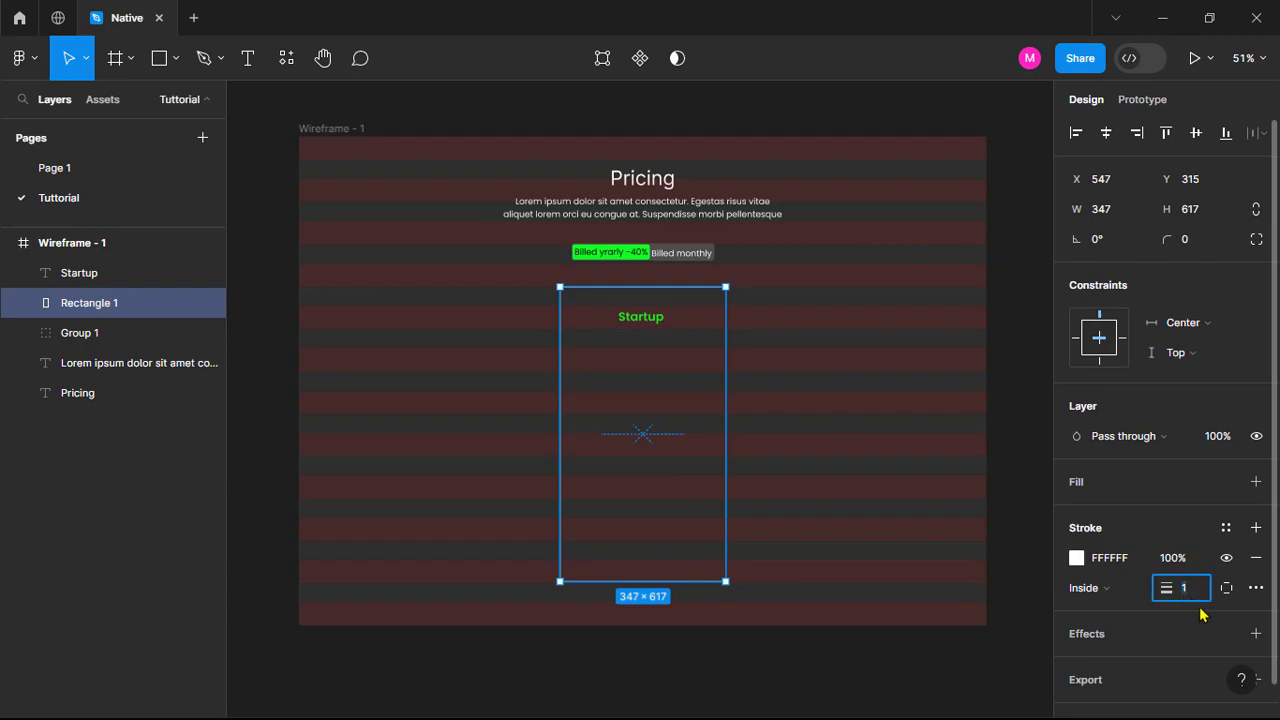
{"action": "type", "text": "2"}
{"action": "left_click", "coordinate": [1192, 239]}
{"action": "type", "text": "2"}
{"action": "key", "text": "shift+Up"}
{"action": "key", "text": "shift+Up"}
{"action": "key", "text": "shift+Up"}
{"action": "key", "text": "shift+Up"}
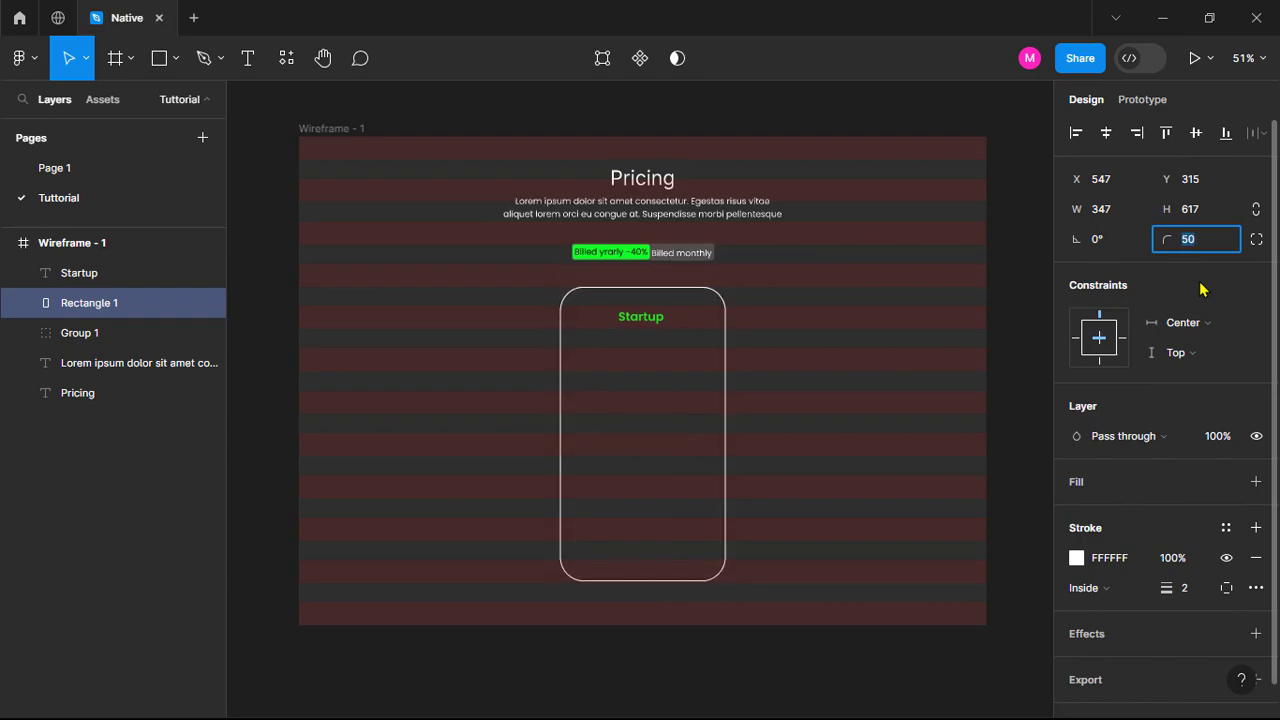
{"action": "left_click", "coordinate": [772, 672]}
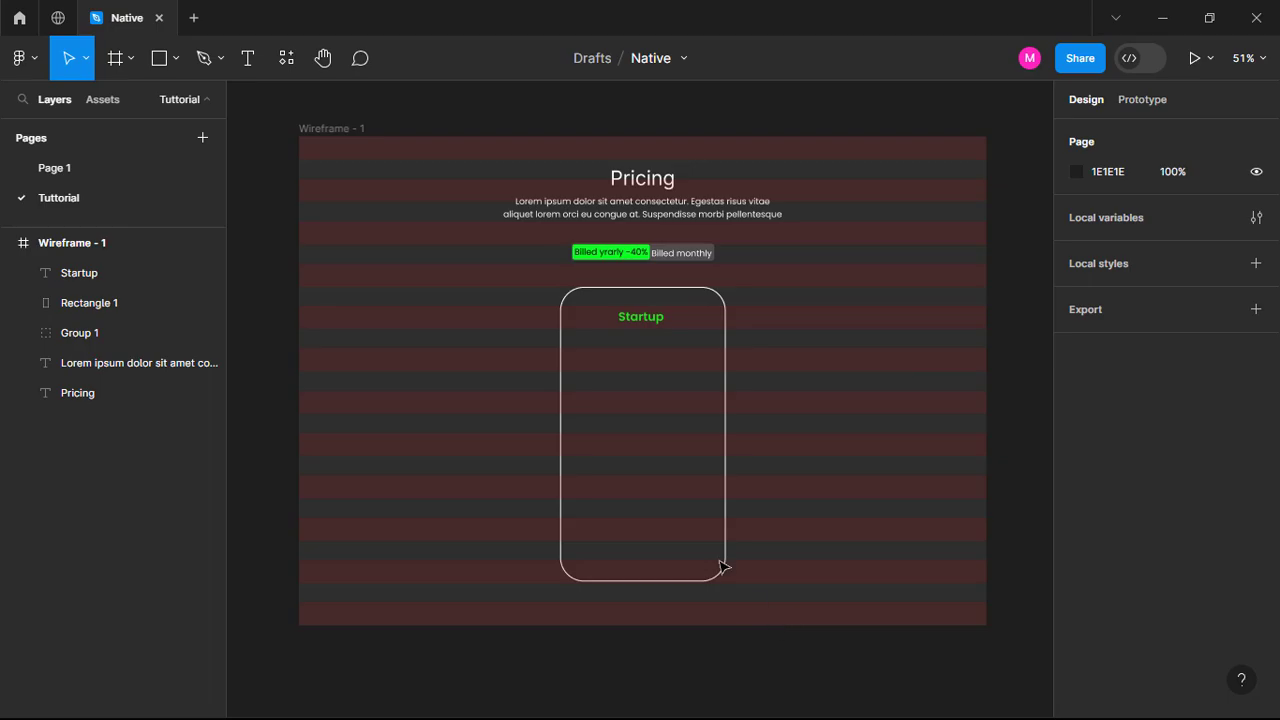
Add a white "$8" price text beneath the Startup title in the card.
{"action": "left_click", "coordinate": [247, 58]}
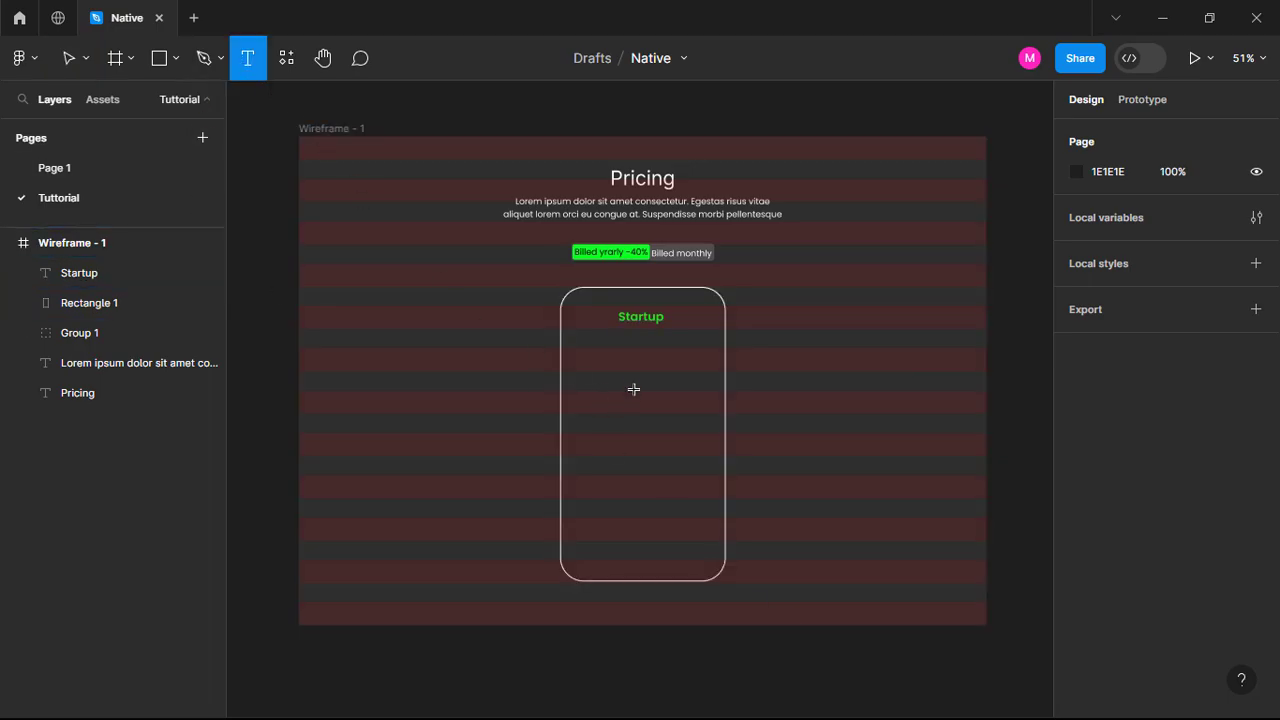
{"action": "left_click", "coordinate": [639, 335]}
{"action": "type", "text": "$8"}
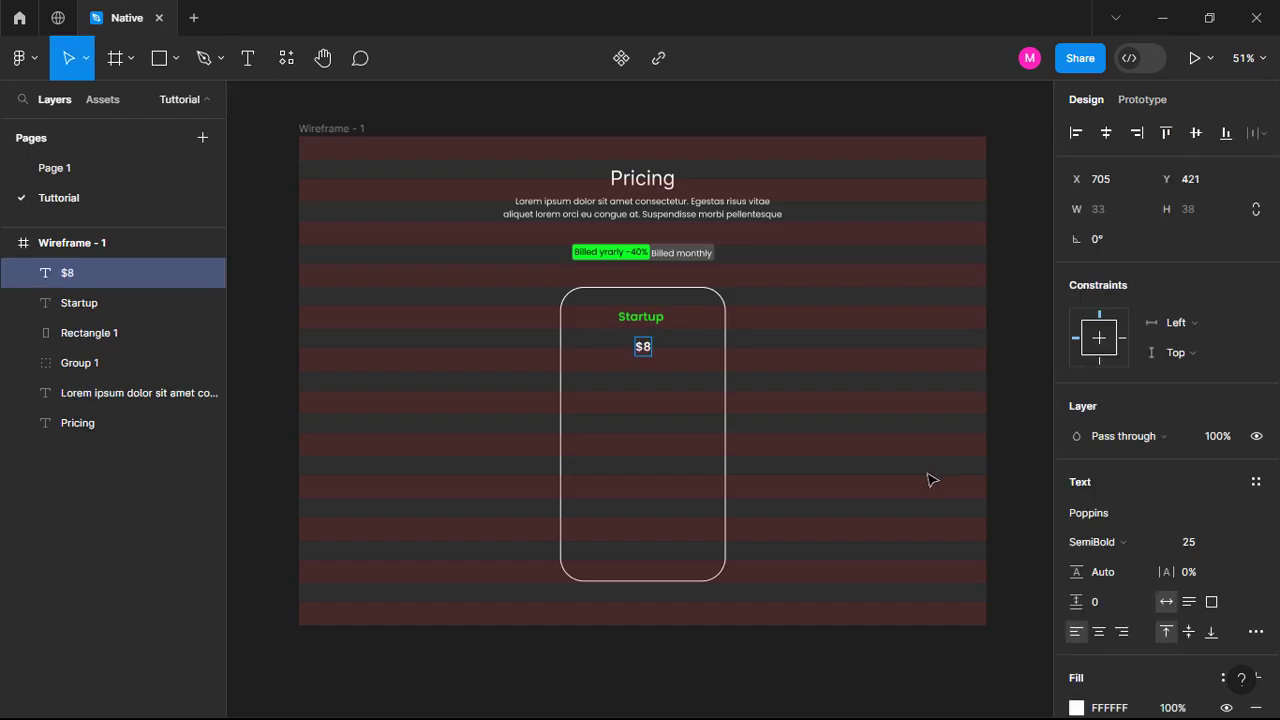
{"action": "mouse_move", "coordinate": [646, 350]}
{"action": "left_mouse_down"}
{"action": "mouse_move", "coordinate": [640, 336]}
{"action": "mouse_move", "coordinate": [642, 347]}
{"action": "left_mouse_up"}
Enlarge the $8 price to font size 55 with -7% letter spacing, centred beneath the Startup title.
{"action": "left_click", "coordinate": [1190, 545]}
{"action": "key", "text": "shift+Up"}
{"action": "key", "text": "shift+Up"}
{"action": "key", "text": "shift+Up"}
{"action": "key", "text": "shift+Up"}
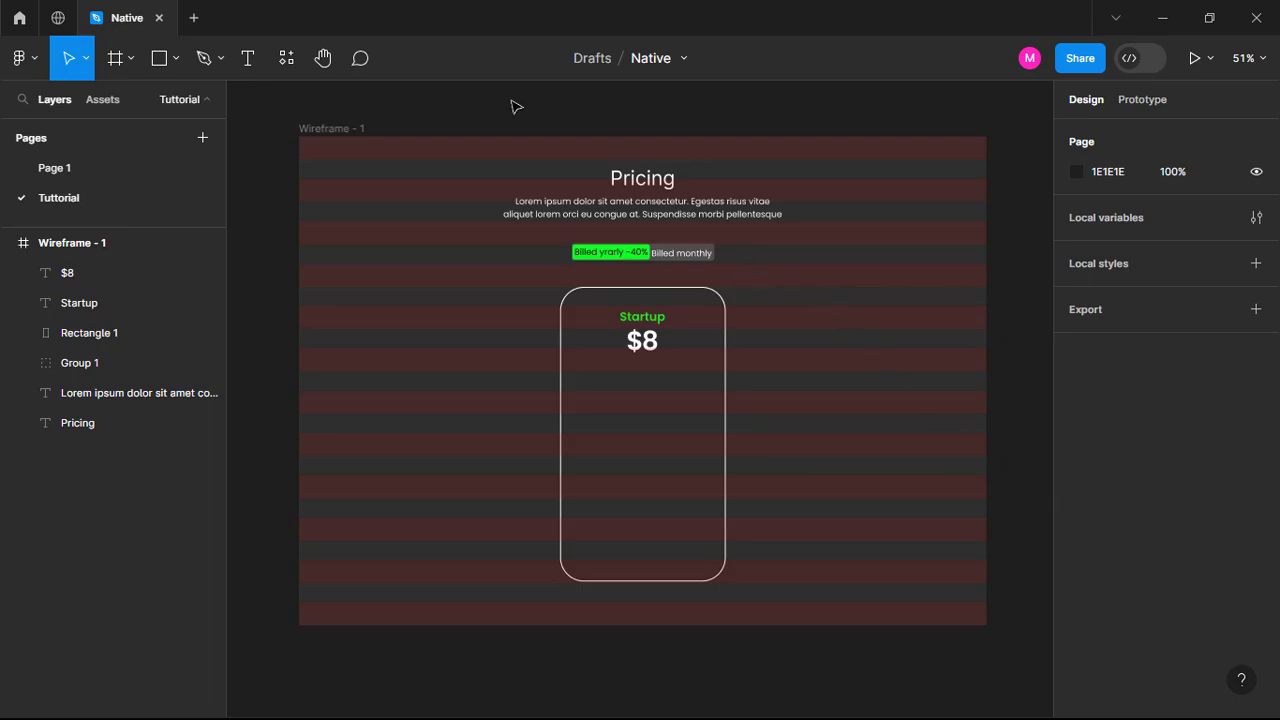
Add a "per month" text beneath the $8 price and set its font size to 20.
{"action": "left_click", "coordinate": [250, 62]}
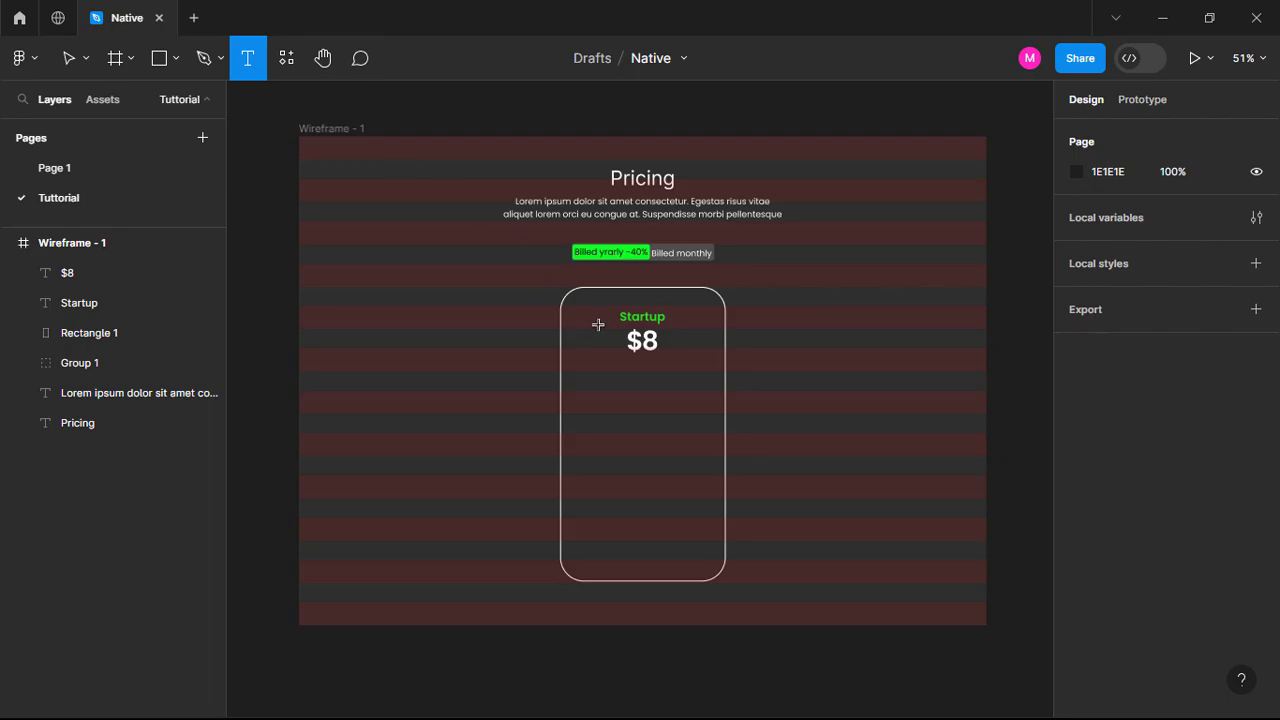
{"action": "left_click", "coordinate": [631, 373]}
{"action": "type", "text": "per month"}
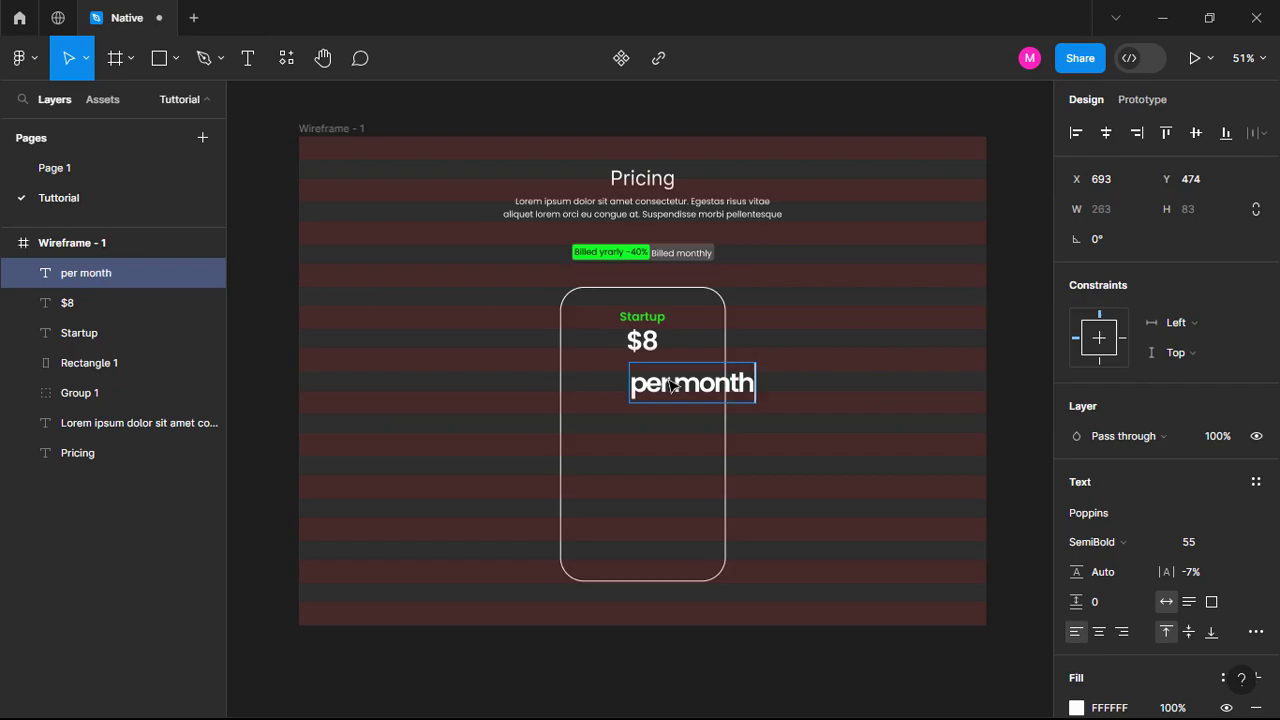
{"action": "key", "text": "ctrl+a"}
{"action": "left_click", "coordinate": [1237, 545]}
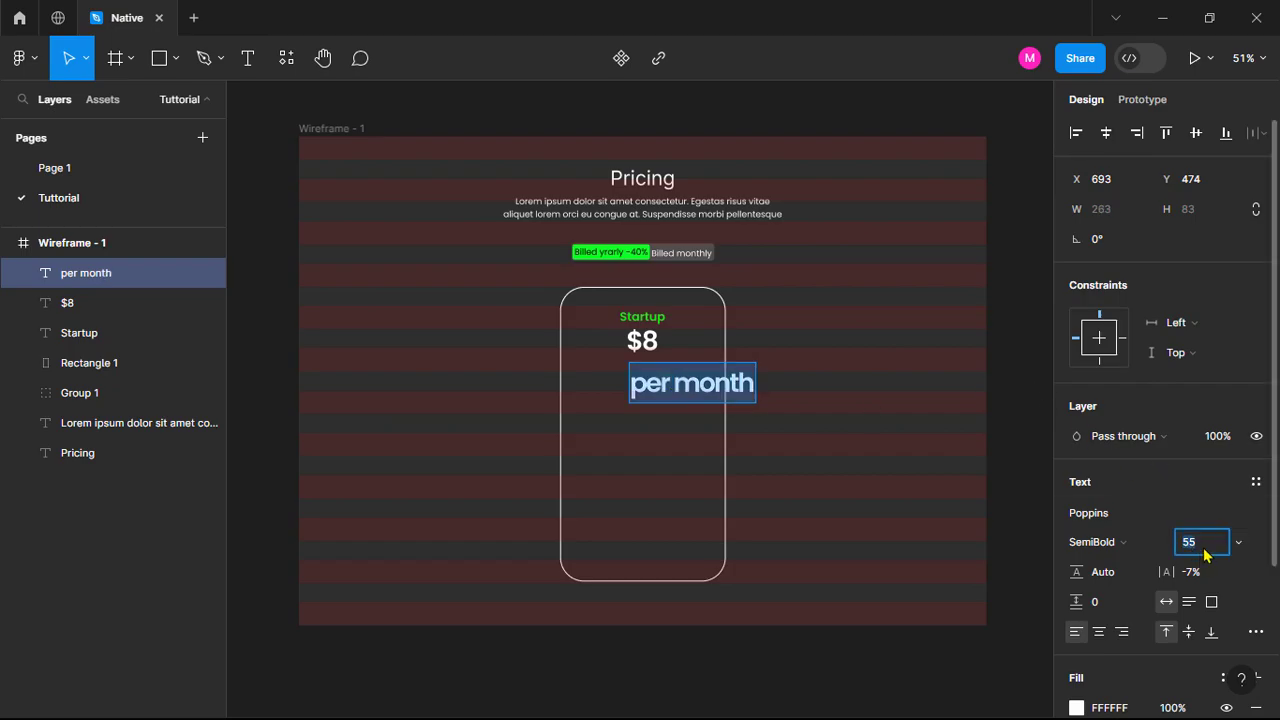
{"action": "type", "text": "20"}
{"action": "key", "text": "Return"}
{"action": "key", "text": "Escape"}
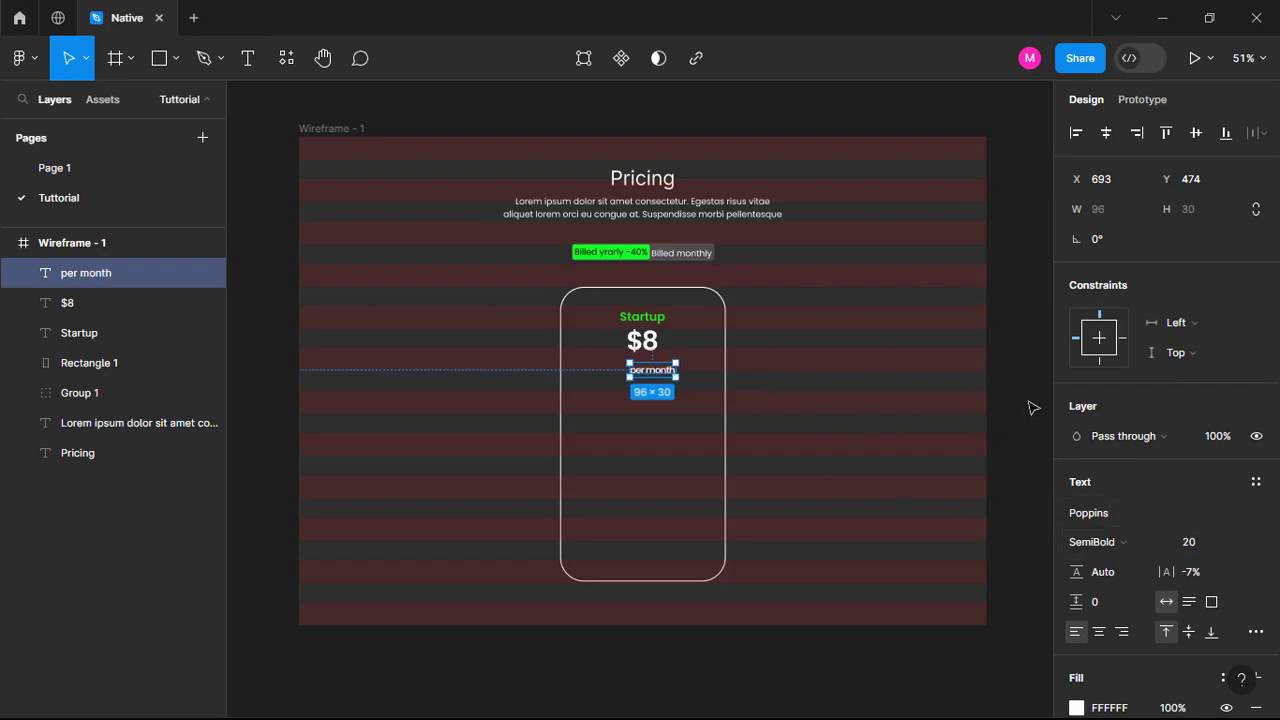
Centre the per month label under the price at font size 16 and fill it with grey 9A9A9A.
{"action": "left_click", "coordinate": [1033, 407]}
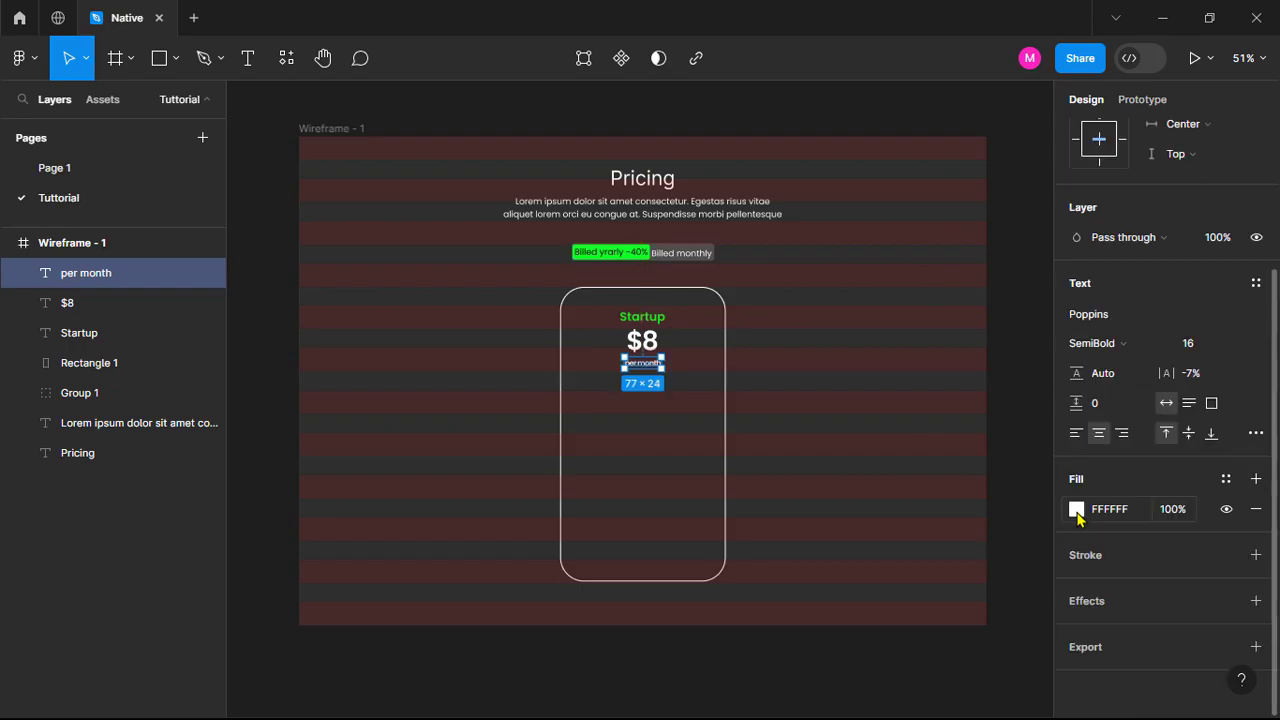
{"action": "left_click", "coordinate": [1076, 509]}
{"action": "left_click", "coordinate": [829, 322]}
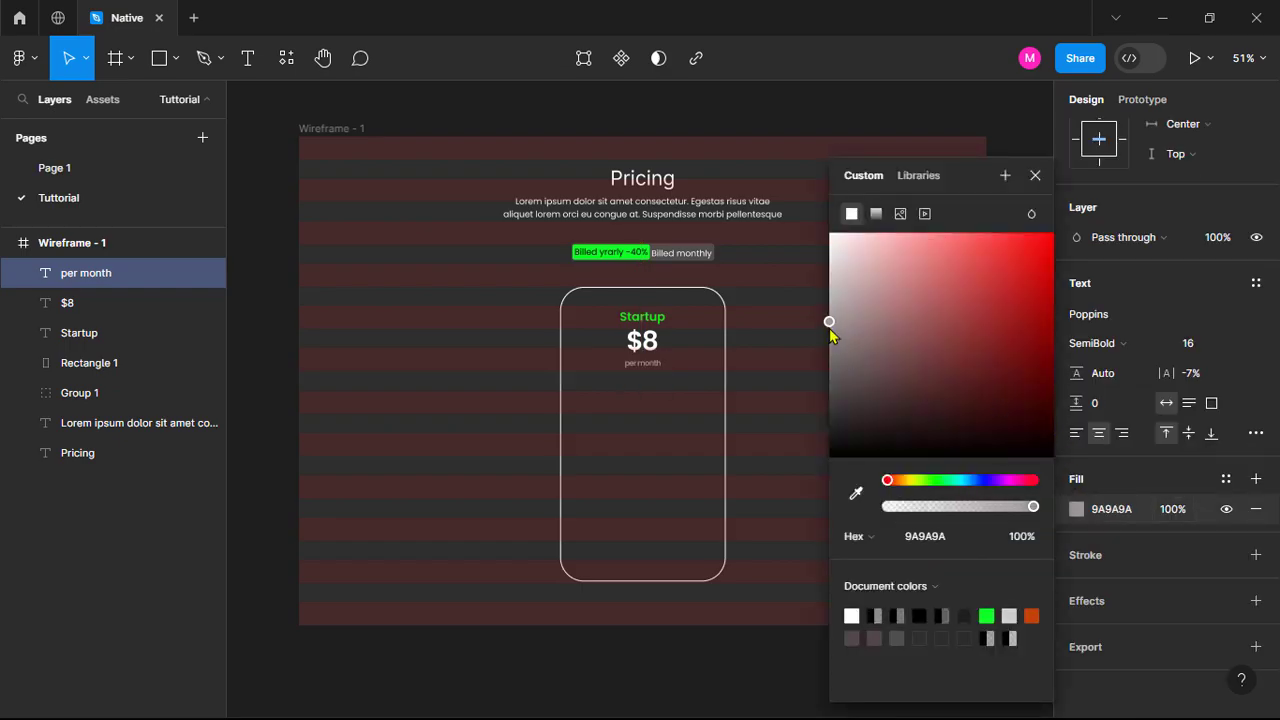
{"action": "left_click", "coordinate": [785, 682]}
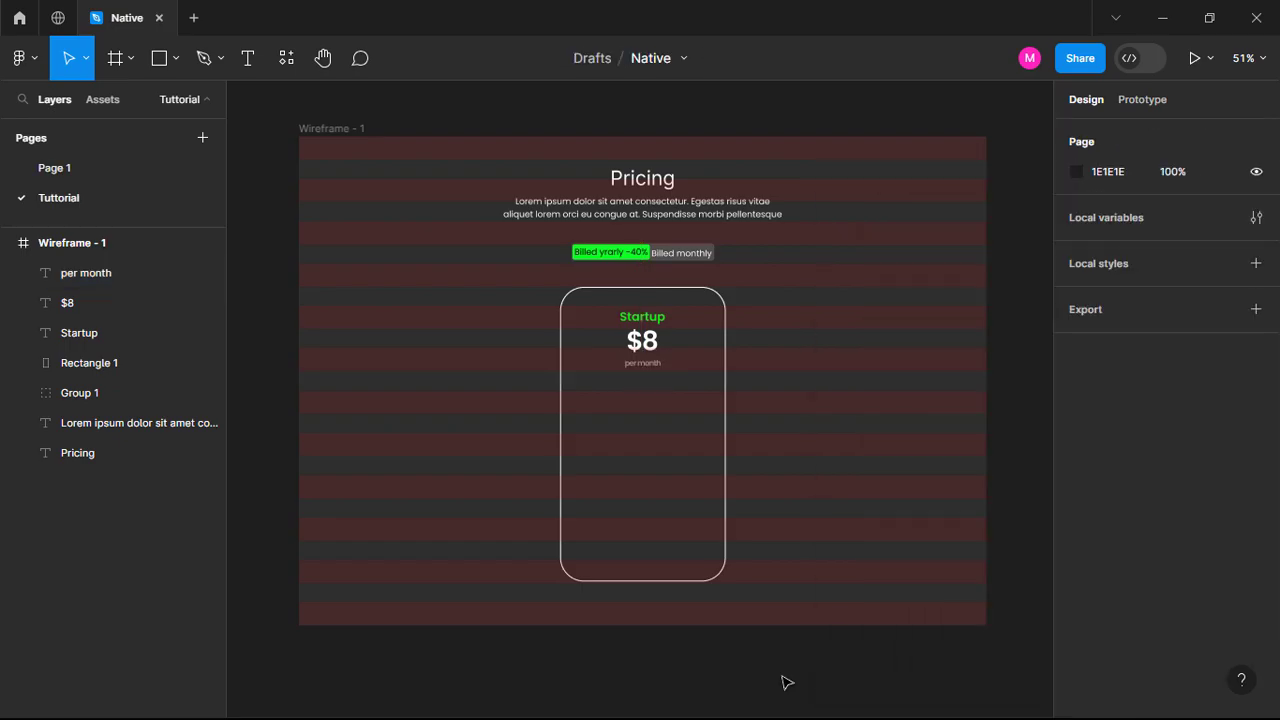
Add a feature text reading "Accesss to all modules" in the card below the per month label.
{"action": "key", "text": "shift+0"}
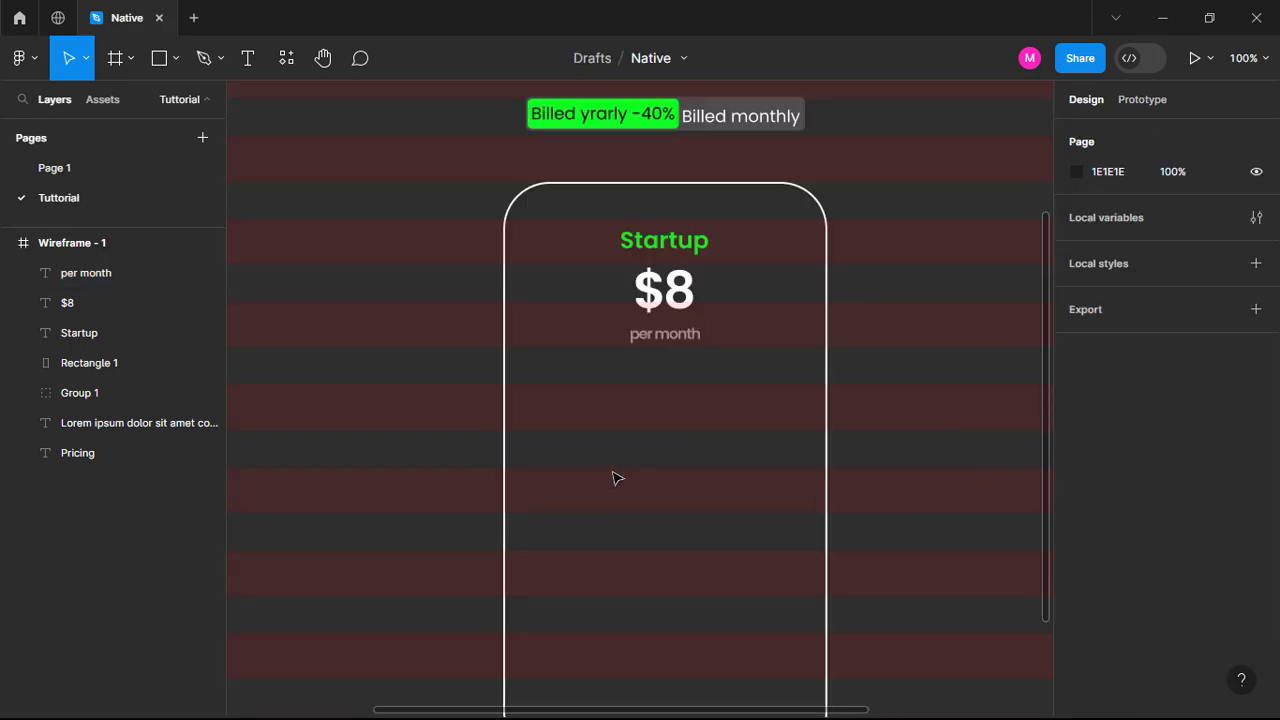
{"action": "left_click", "coordinate": [249, 60]}
{"action": "left_click", "coordinate": [586, 407]}
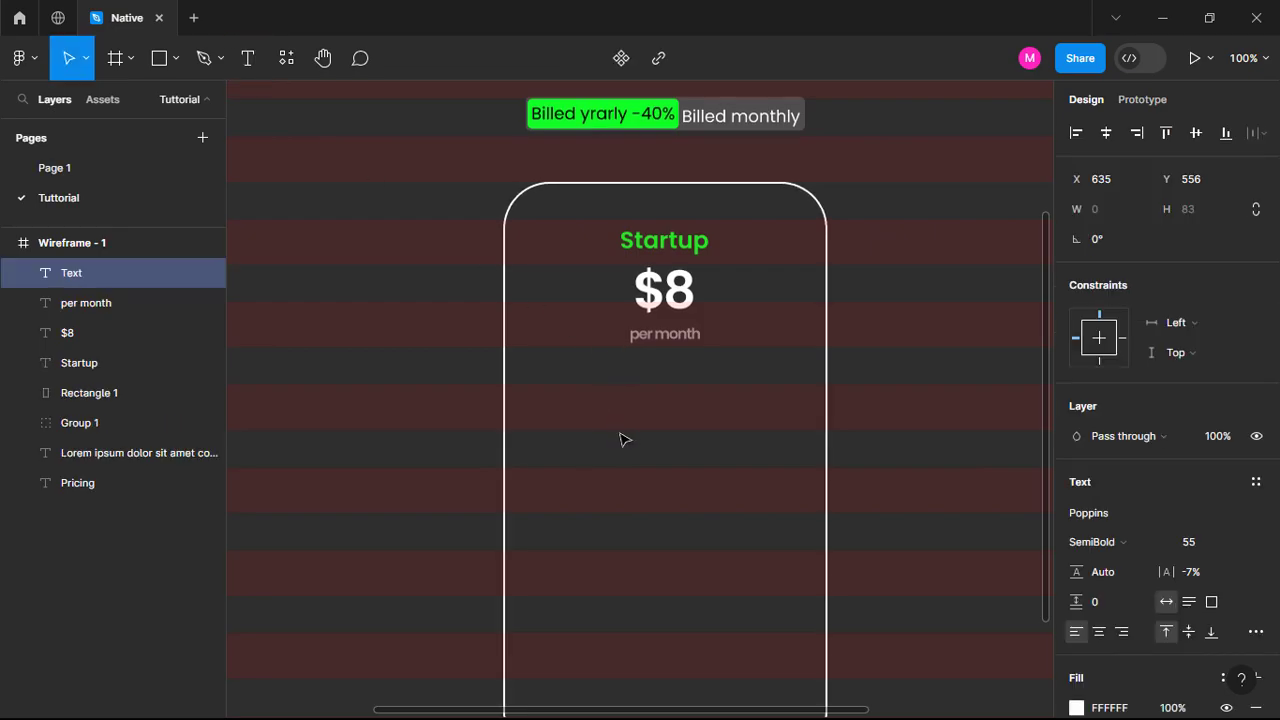
{"action": "type", "text": "Acces"}
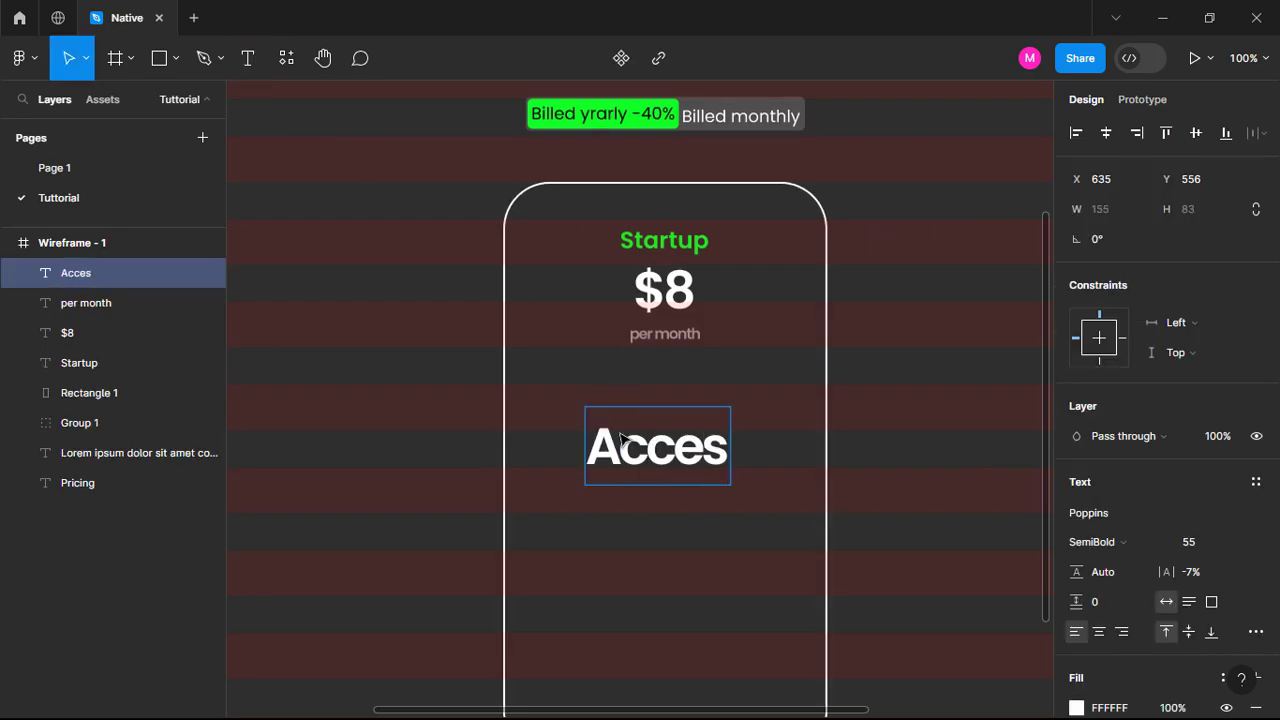
{"action": "type", "text": "ss to all modules"}
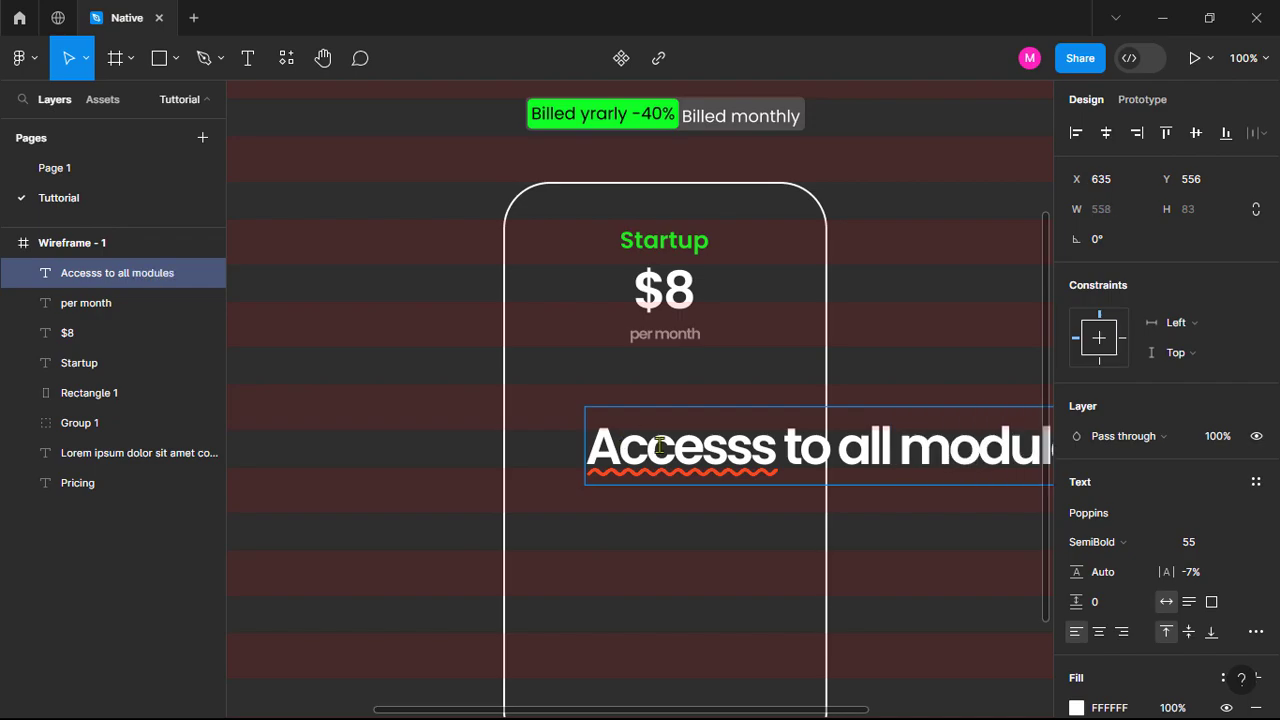
Set the feature text to font size 20 and Regular weight, and place it closer beneath the per month label.
{"action": "key", "text": "ctrl+a"}
{"action": "left_click", "coordinate": [1208, 545]}
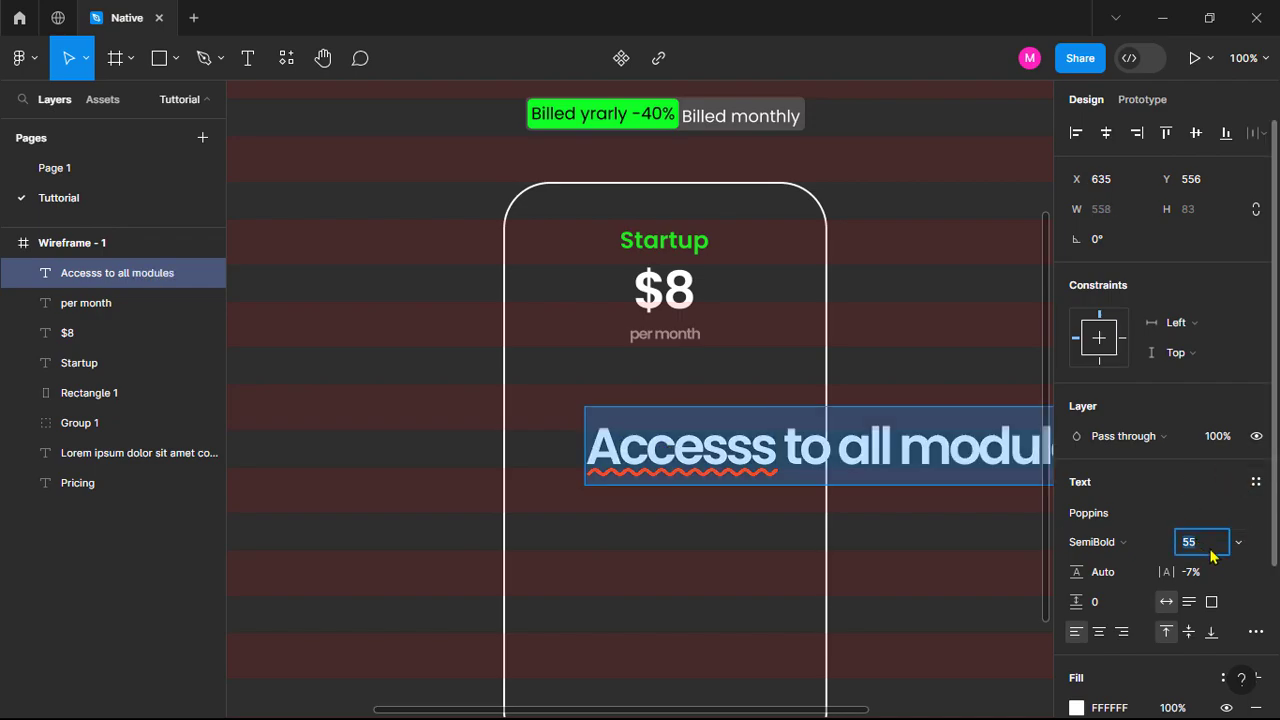
{"action": "key", "text": "Return"}
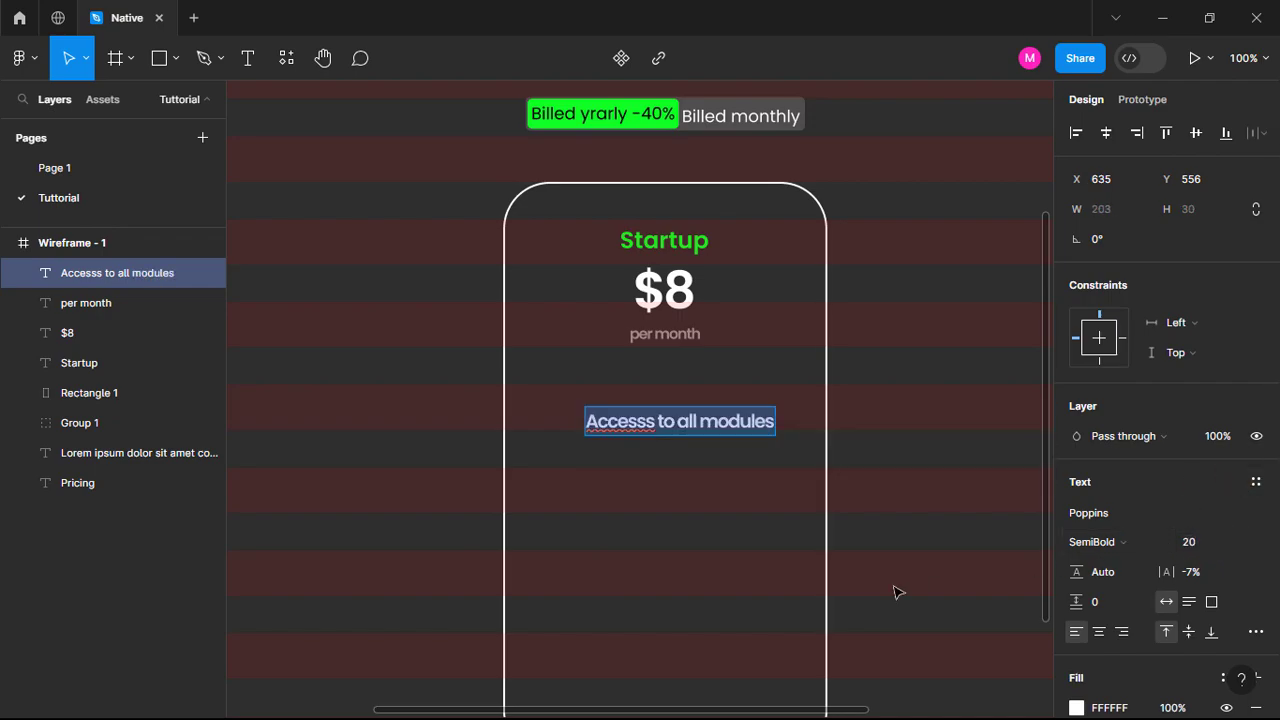
{"action": "left_click", "coordinate": [1090, 541]}
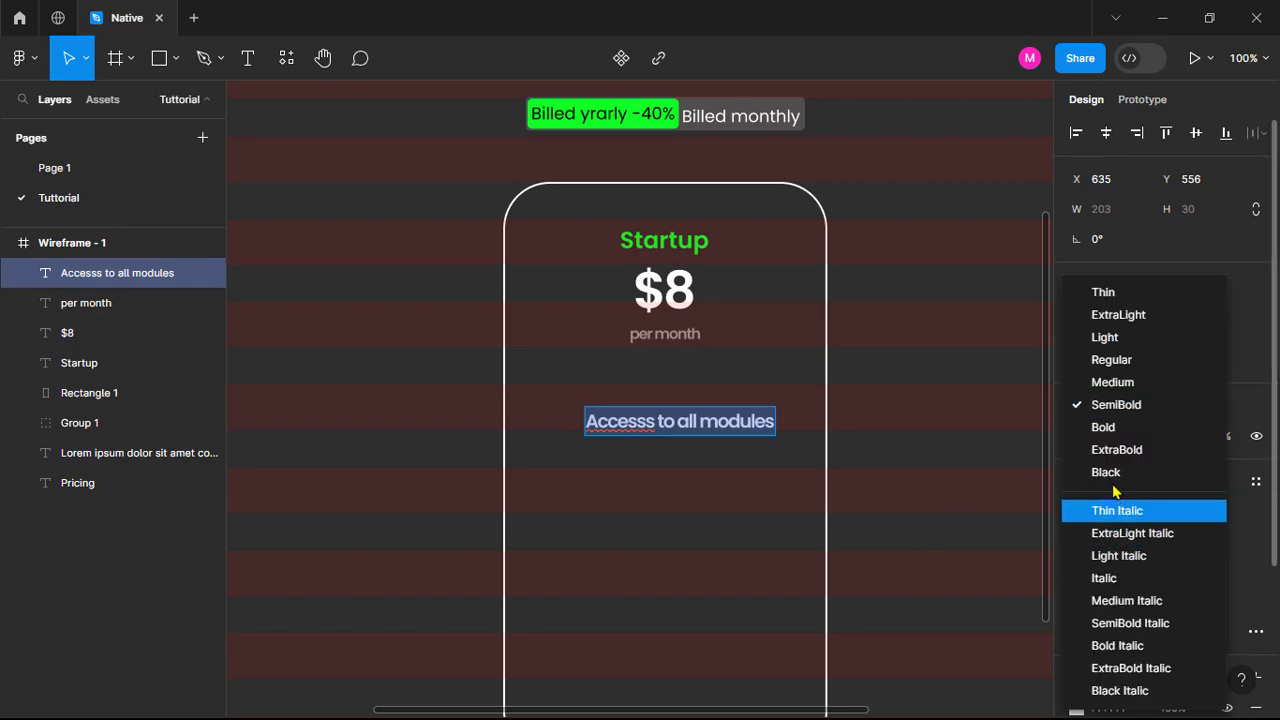
{"action": "left_click", "coordinate": [1110, 360]}
{"action": "left_click", "coordinate": [800, 371]}
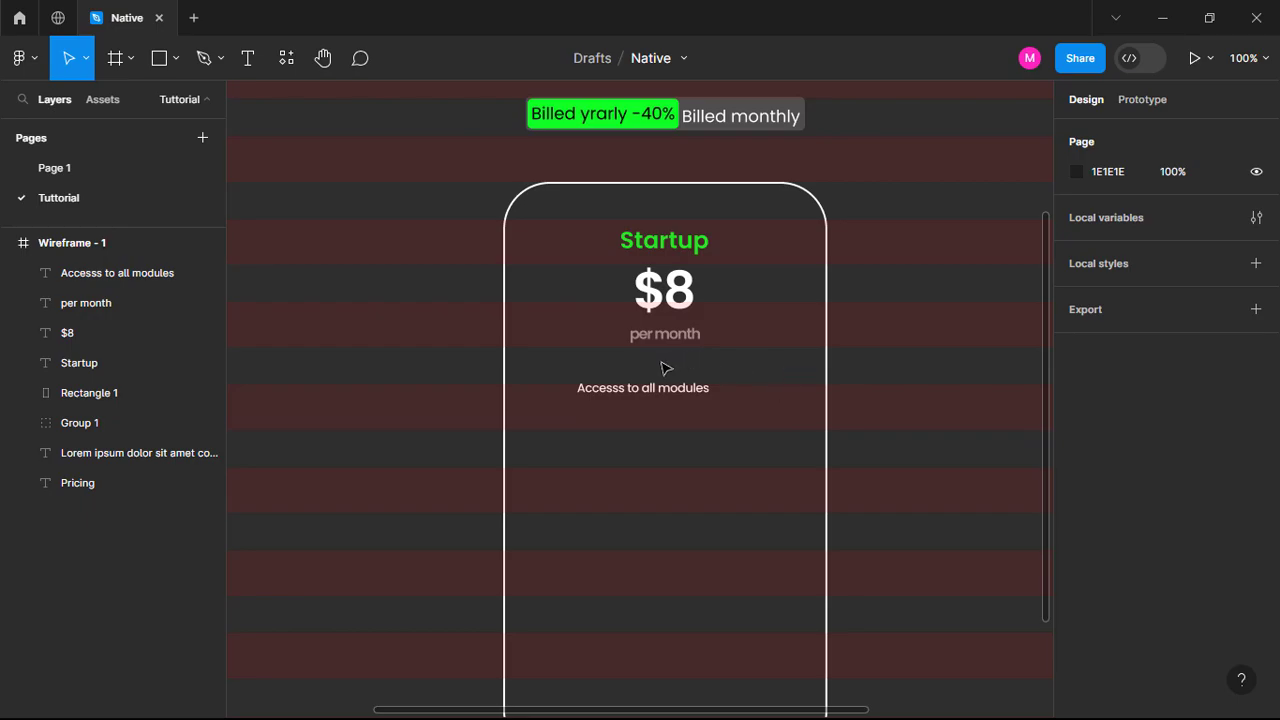
Find the Font Awesome Icons plugin with the search "icon" and insert its plain check icon for the feature text.
{"action": "left_click", "coordinate": [287, 62]}
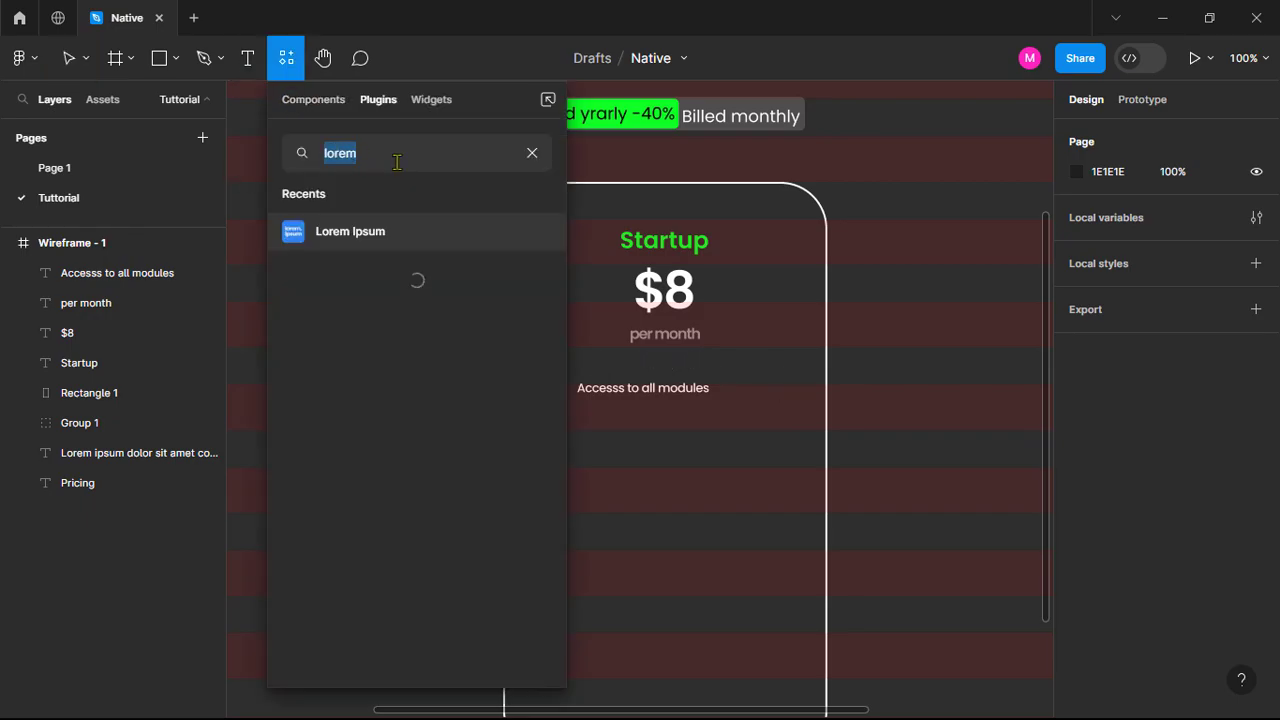
{"action": "key", "text": "BackSpace"}
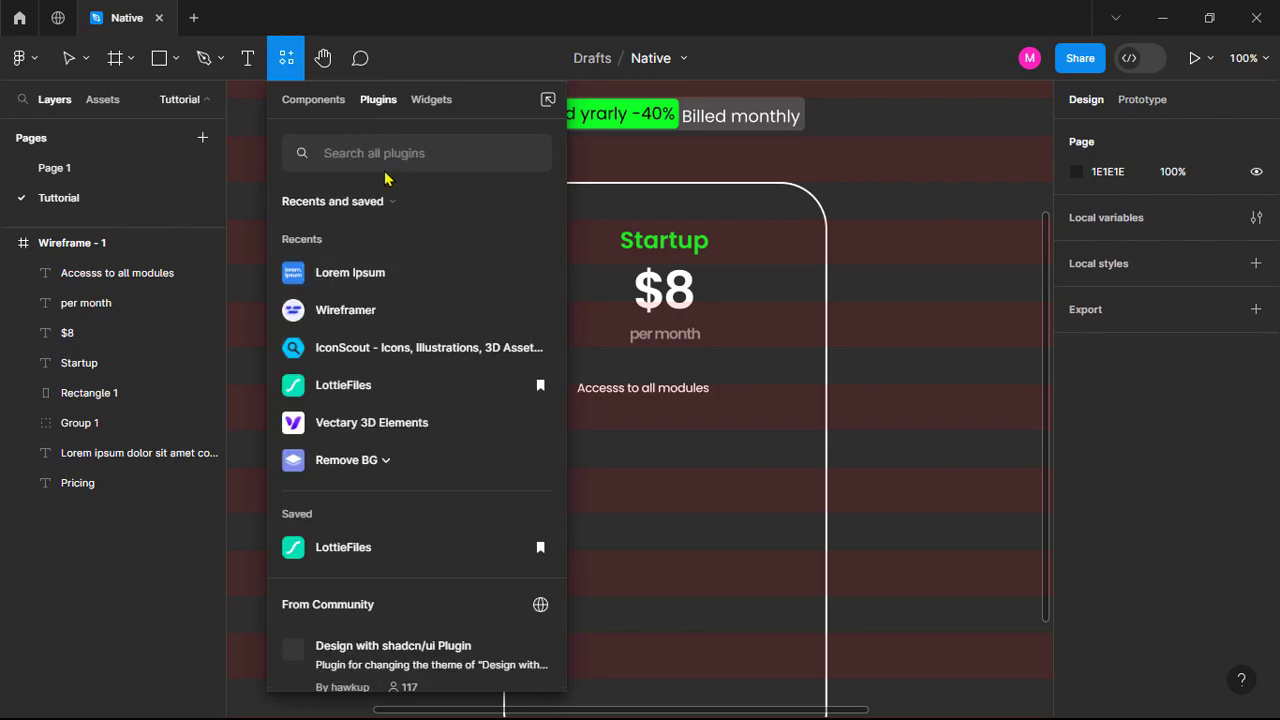
{"action": "type", "text": "icon"}
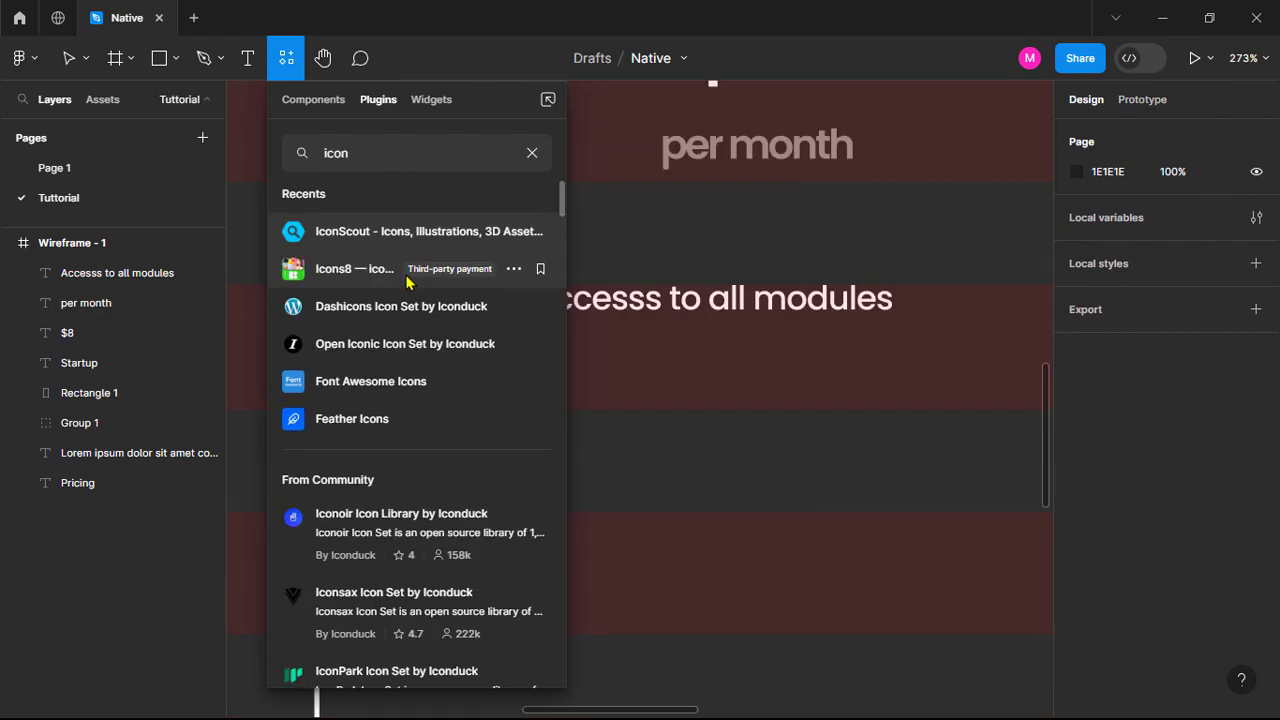
{"action": "left_click", "coordinate": [405, 388]}
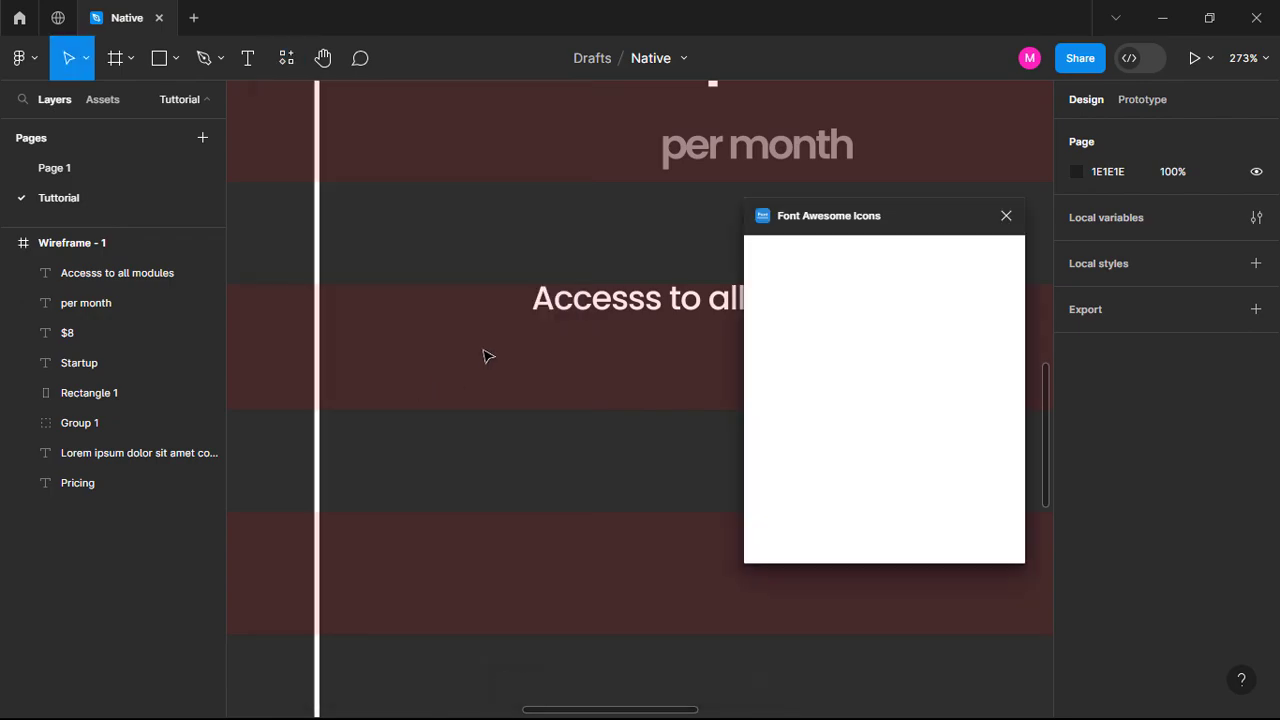
{"action": "scroll", "coordinate": [910, 440], "scroll_direction": "down", "scroll_amount": 5}
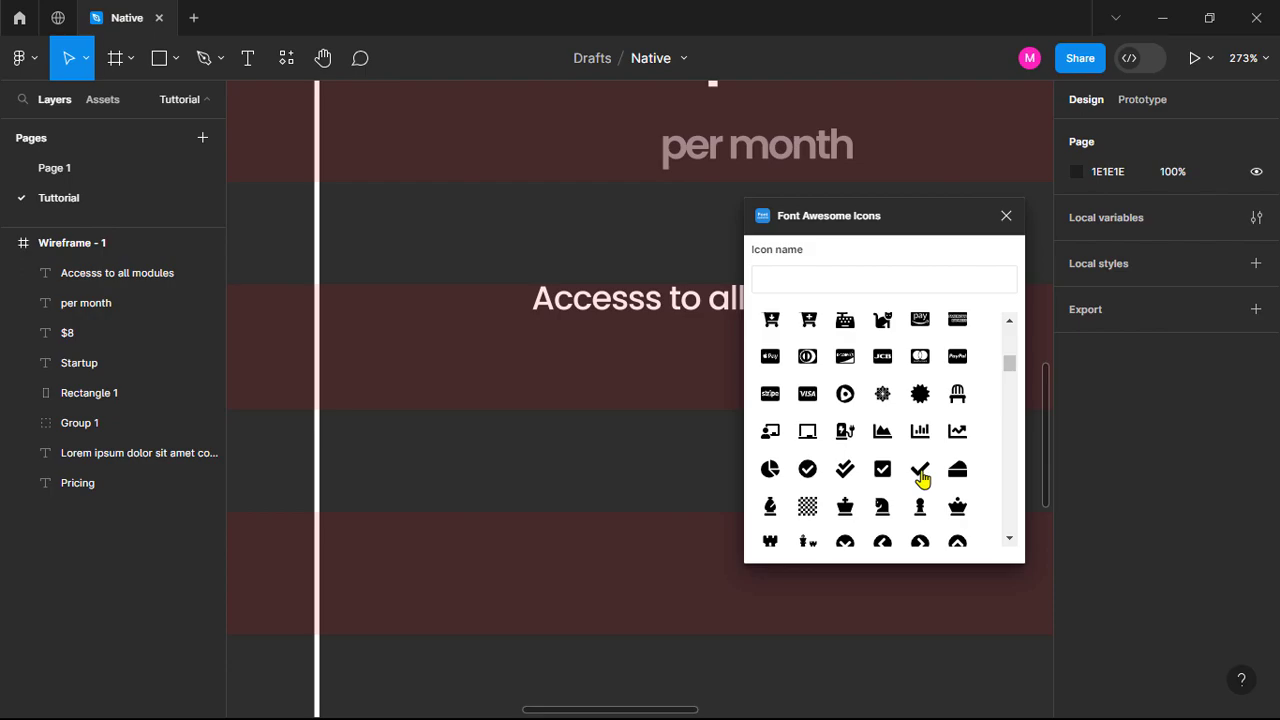
{"action": "left_click", "coordinate": [920, 474]}
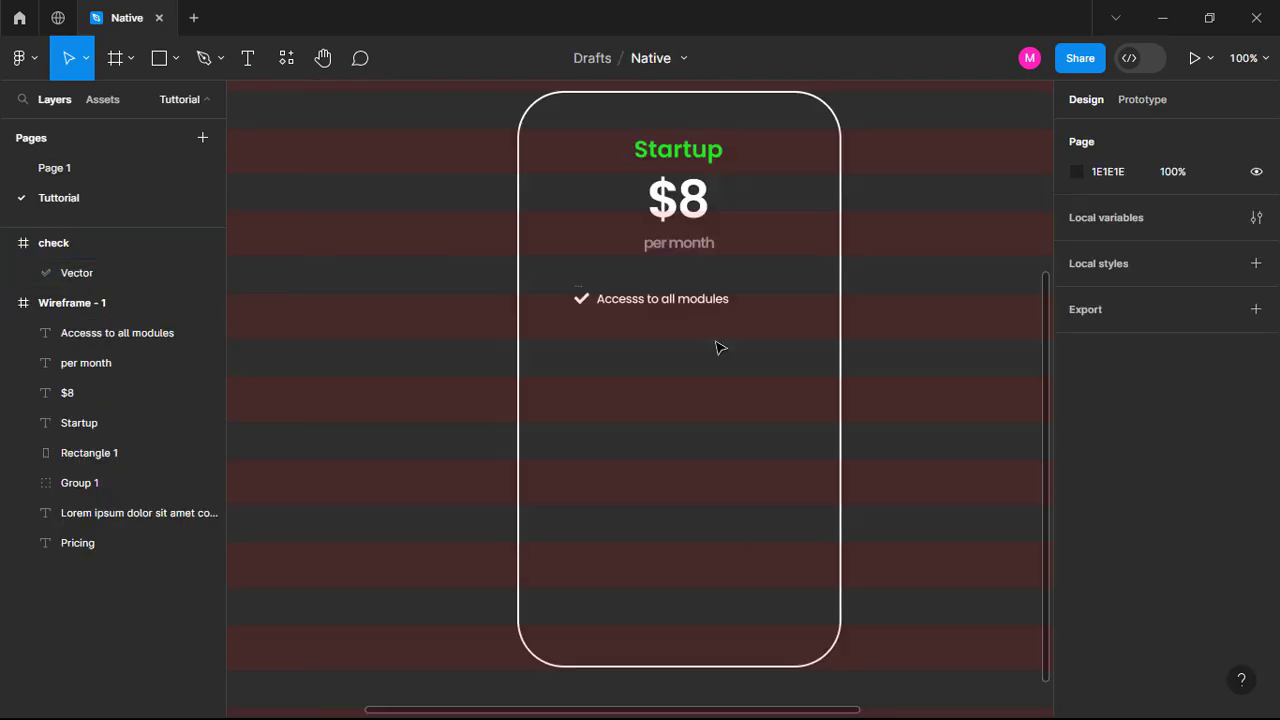
Duplicate the check icon and its feature text down the card to make four widely spaced lines.
{"action": "key", "text": "ctrl+g"}
{"action": "left_click", "coordinate": [700, 304]}
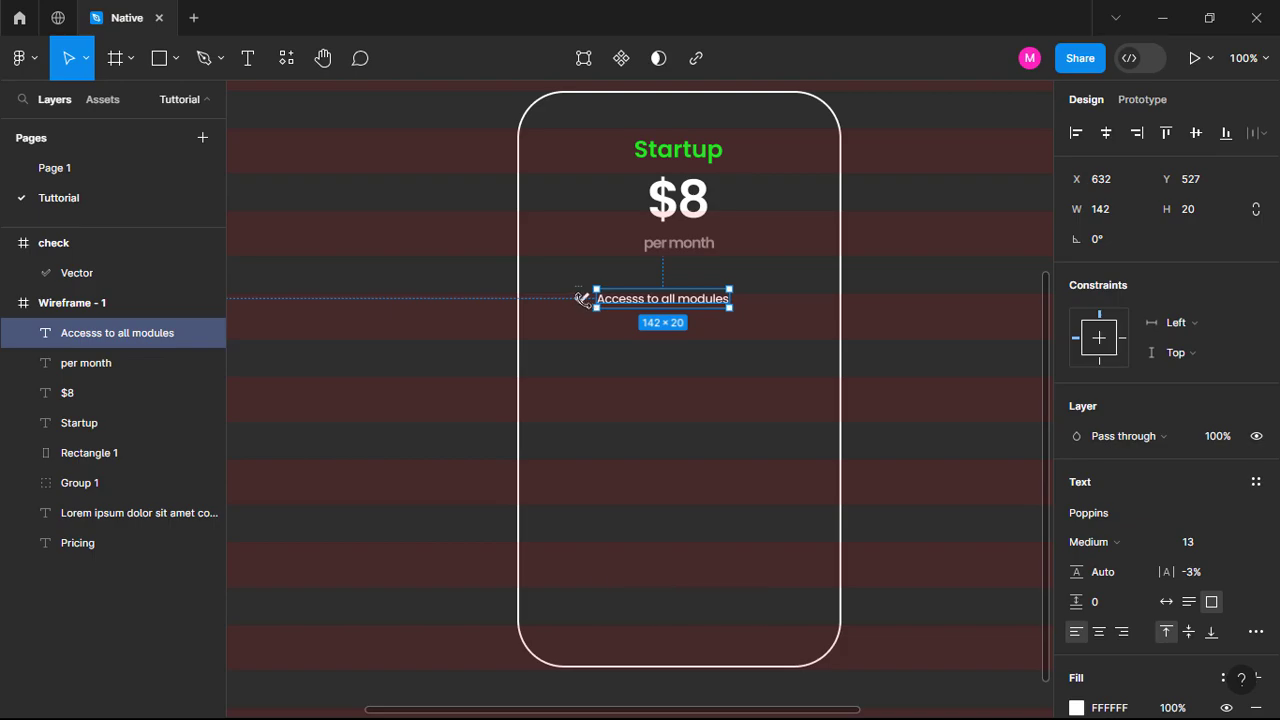
{"action": "left_click", "coordinate": [582, 299], "text": "shift"}
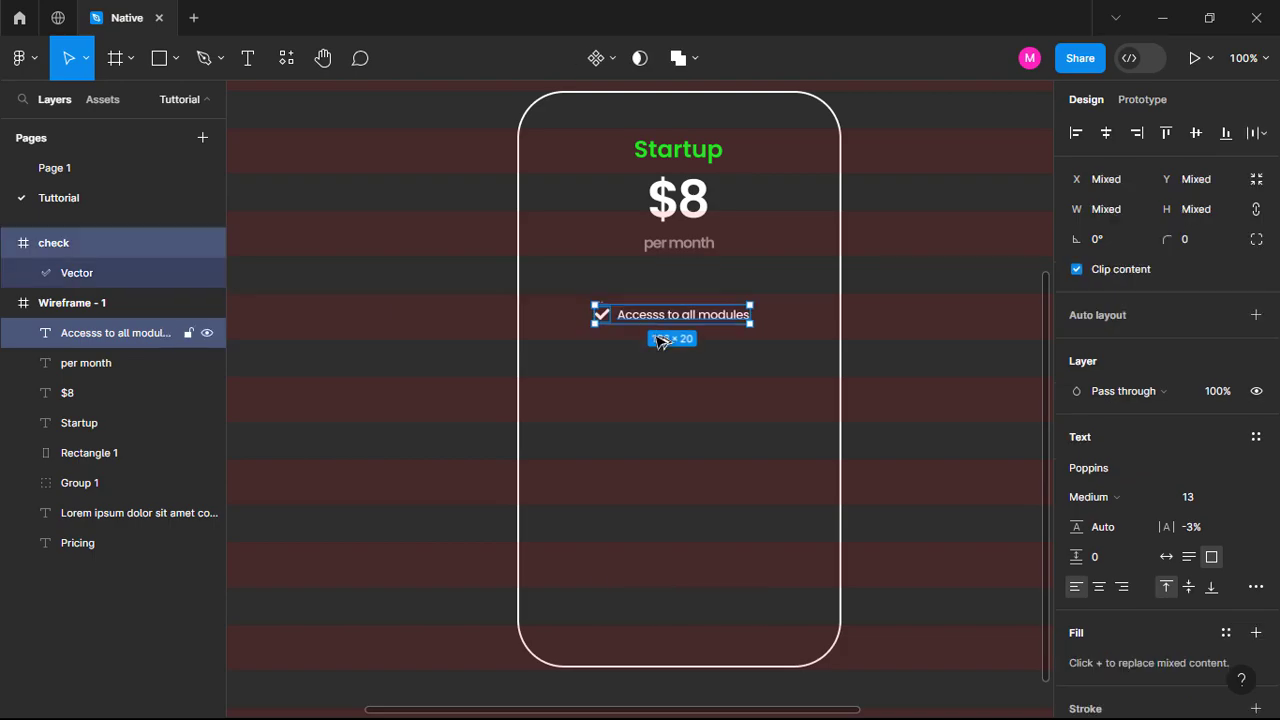
{"action": "left_click_drag", "start_coordinate": [664, 315], "coordinate": [663, 572]}
{"action": "left_click", "coordinate": [600, 316], "text": "shift"}
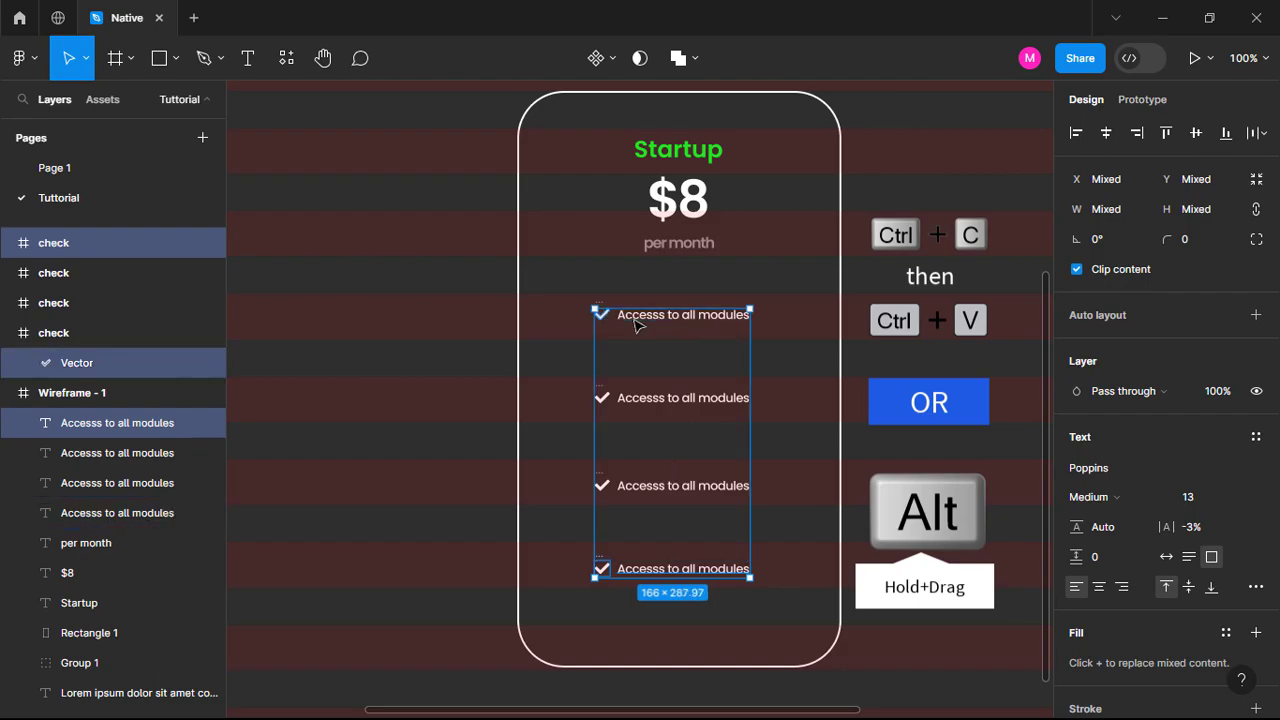
Duplicate the check icon and feature text into the gaps between the four lines to make seven lines.
{"action": "left_click", "coordinate": [636, 336]}
{"action": "left_click", "coordinate": [602, 315]}
{"action": "left_click", "coordinate": [638, 319], "text": "shift"}
{"action": "left_click_drag", "start_coordinate": [641, 319], "coordinate": [664, 535]}
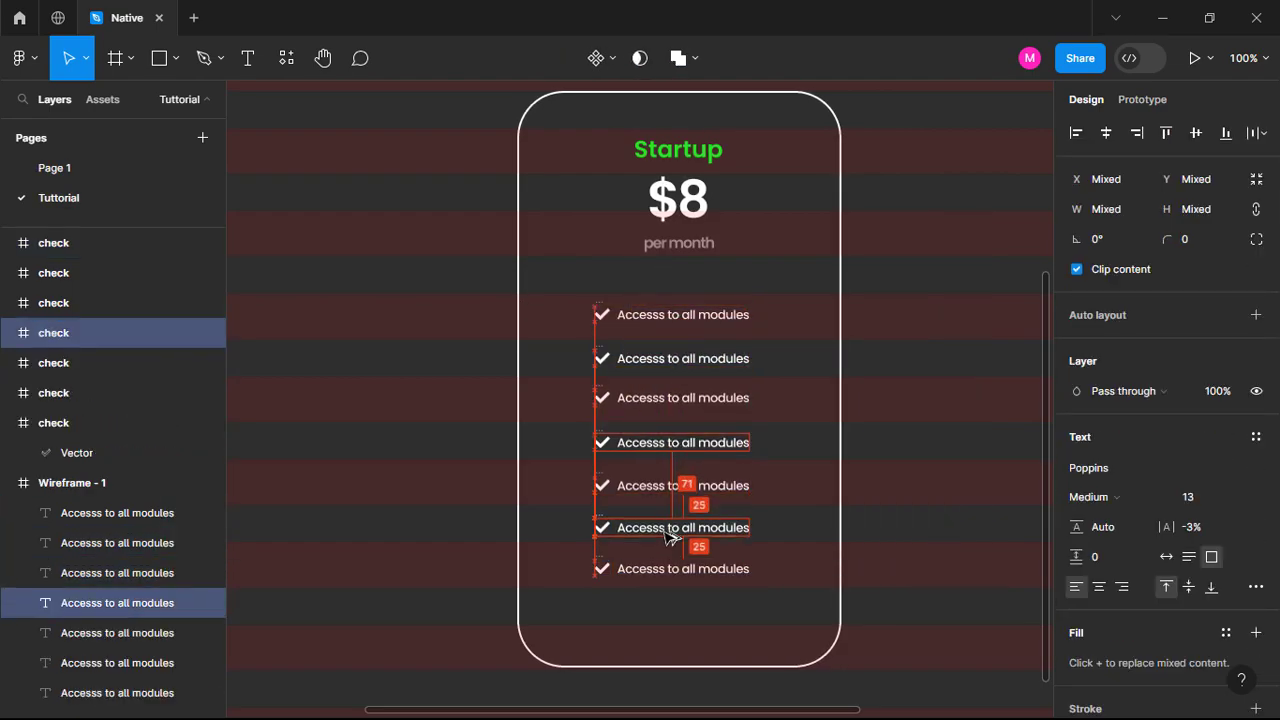
{"action": "left_click", "coordinate": [831, 591]}
Delete the check icons beside the last three feature lines.
{"action": "left_click", "coordinate": [602, 485]}
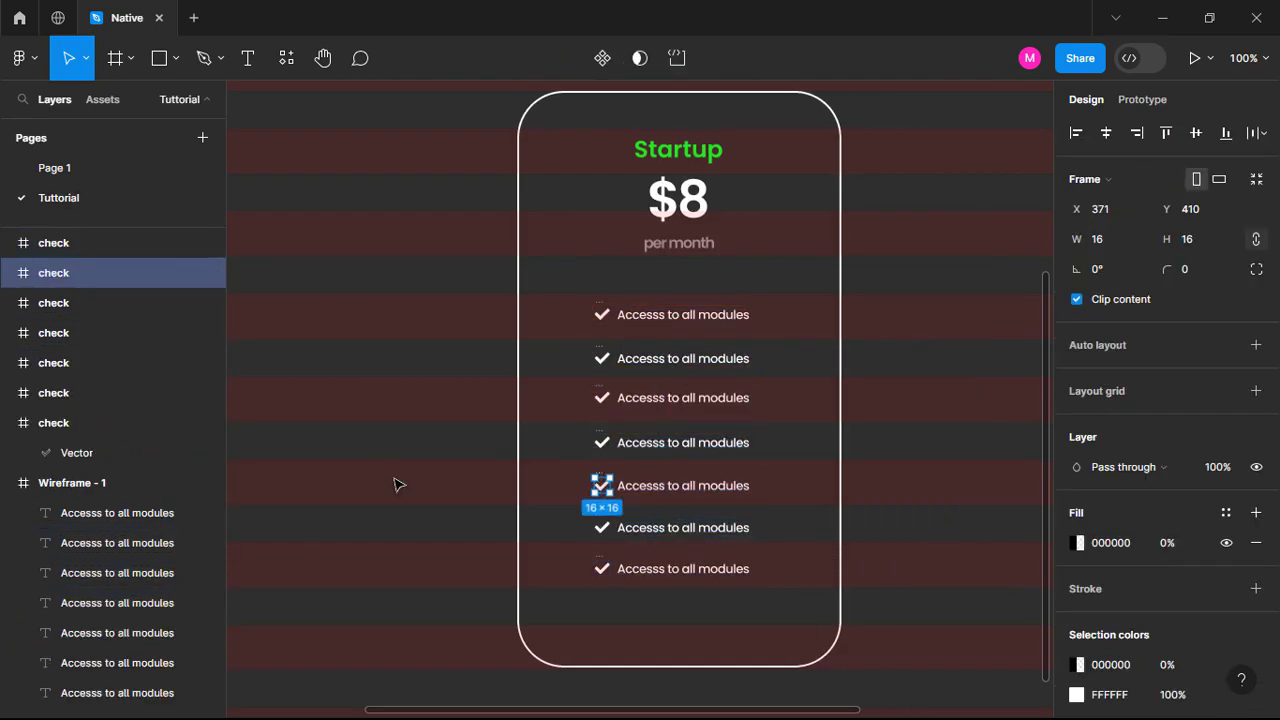
{"action": "key", "text": "Delete"}
{"action": "left_click", "coordinate": [601, 527]}
{"action": "key", "text": "Delete"}
{"action": "left_click", "coordinate": [601, 568]}
{"action": "key", "text": "Delete"}
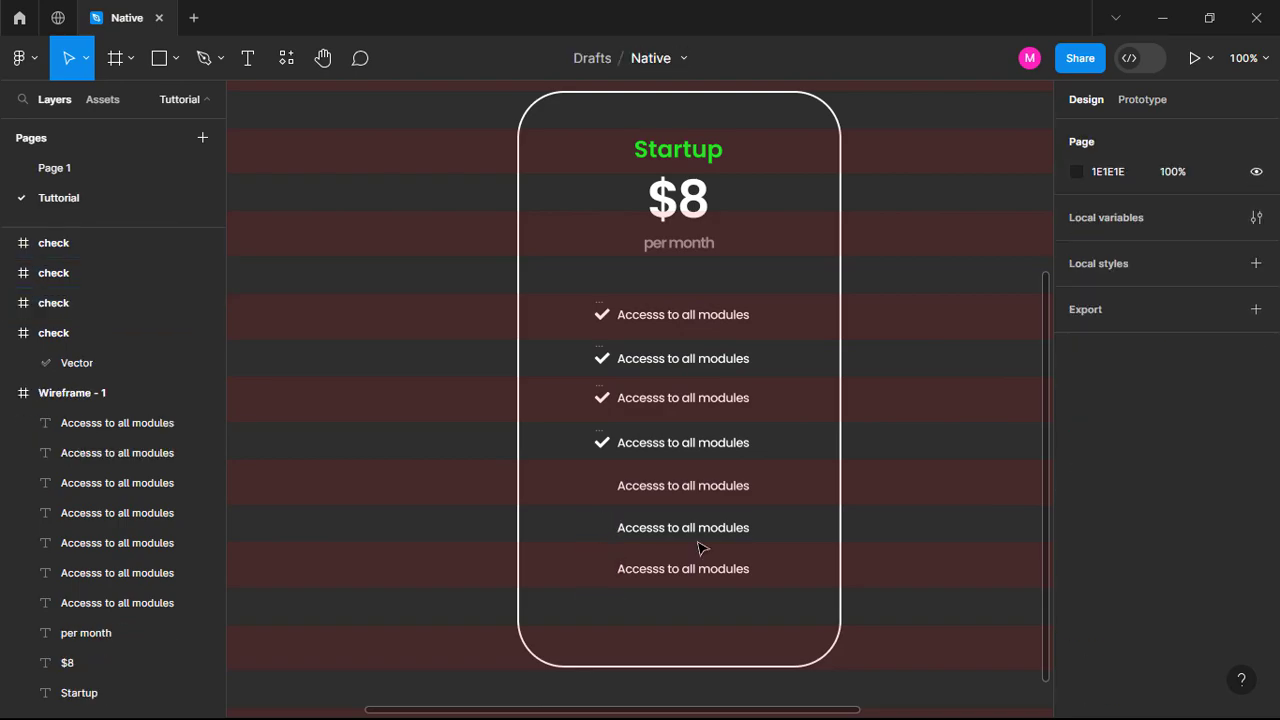
Run the IconScout plugin, search for "cross" and place the thin black Close icon on the canvas.
{"action": "left_click", "coordinate": [298, 70]}
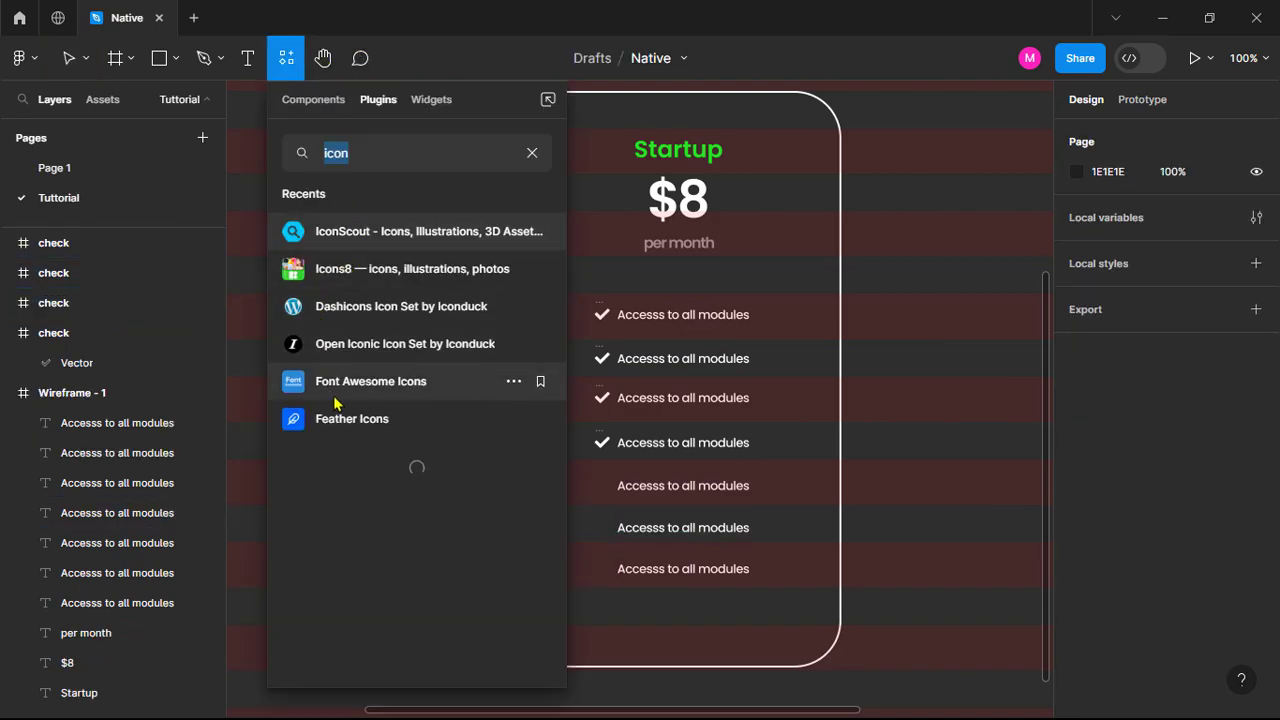
{"action": "left_click", "coordinate": [398, 233]}
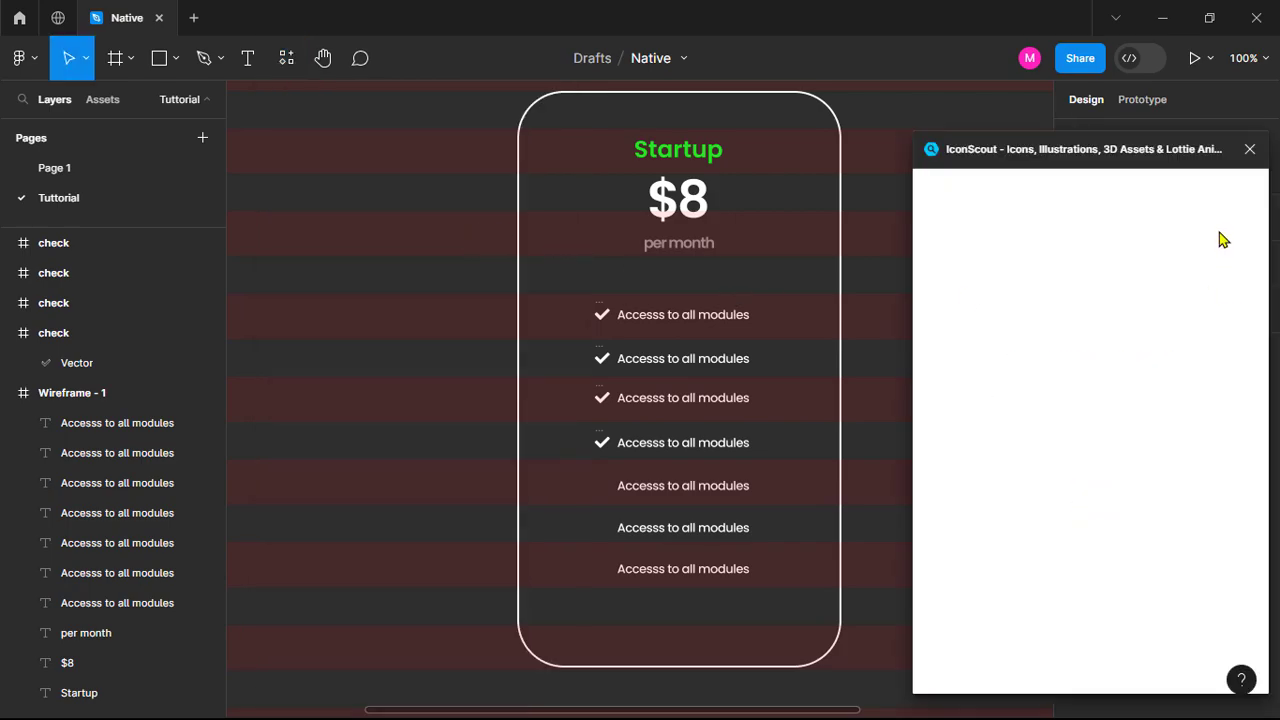
{"action": "left_click", "coordinate": [1086, 194]}
{"action": "type", "text": "cro"}
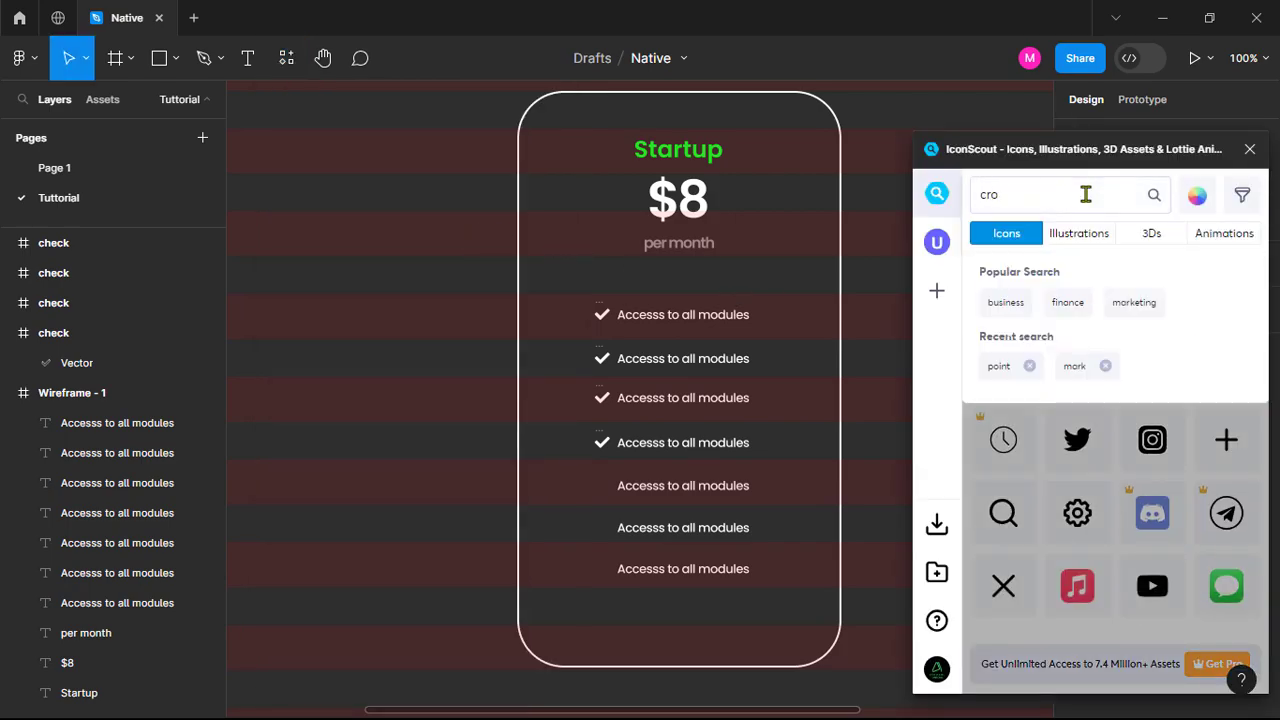
{"action": "type", "text": "ss"}
{"action": "left_click_drag", "start_coordinate": [1003, 585], "coordinate": [746, 550]}
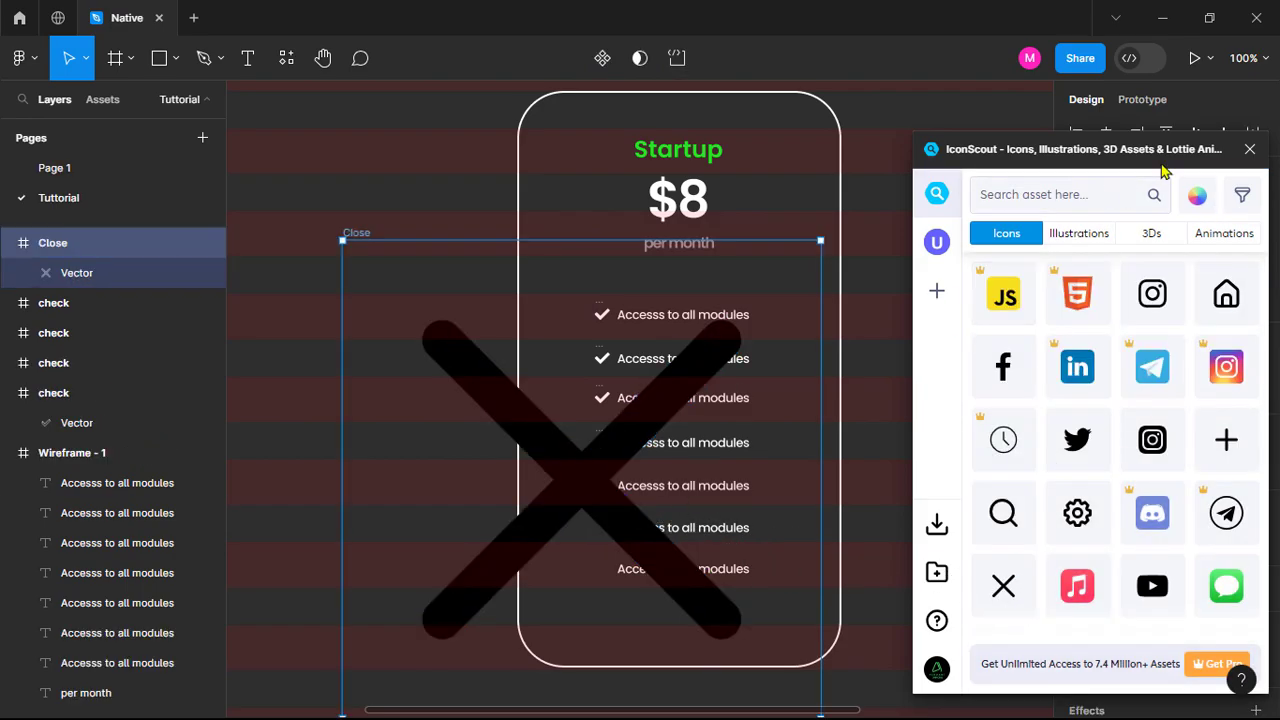
Close the IconScout plugin, shrink the Close icon frame proportionally to 32 × 32 and place it beside the fifth feature line.
{"action": "left_click_drag", "start_coordinate": [1247, 148], "coordinate": [1120, 284]}
{"action": "left_click", "coordinate": [1120, 284]}
{"action": "left_click", "coordinate": [1256, 239]}
{"action": "left_click", "coordinate": [1190, 239]}
{"action": "key", "text": "shift+Down"}
{"action": "key", "text": "shift+Down"}
{"action": "key", "text": "shift+Down"}
{"action": "key", "text": "shift+Down"}
{"action": "key", "text": "shift+Down"}
{"action": "key", "text": "shift+Down"}
{"action": "key", "text": "shift+Down"}
{"action": "key", "text": "shift+Down"}
{"action": "key", "text": "shift+Down"}
{"action": "key", "text": "shift+Down"}
{"action": "key", "text": "shift+Down"}
{"action": "key", "text": "shift+Down"}
{"action": "key", "text": "shift+Down"}
{"action": "key", "text": "shift+Down"}
{"action": "key", "text": "shift+Down"}
{"action": "key", "text": "shift+Down"}
{"action": "key", "text": "shift+Down"}
{"action": "key", "text": "shift+Down"}
{"action": "key", "text": "shift+Down"}
{"action": "key", "text": "shift+Down"}
{"action": "left_click_drag", "start_coordinate": [361, 259], "coordinate": [606, 492]}
Set the cross vector inside the Close frame to 16 × 16 and fill it with white FFFFFF.
{"action": "double_click", "coordinate": [607, 491]}
{"action": "left_click", "coordinate": [1102, 209]}
{"action": "type", "text": "16"}
{"action": "left_click", "coordinate": [1205, 211]}
{"action": "type", "text": "16"}
{"action": "left_click", "coordinate": [1076, 512]}
{"action": "left_click", "coordinate": [852, 617]}
Nudge the Close icon up to line up with the fifth feature and copy it beside the sixth and seventh lines.
{"action": "left_click", "coordinate": [602, 487]}
{"action": "key", "text": "Up"}
{"action": "key", "text": "Up"}
{"action": "left_click_drag", "start_coordinate": [606, 494], "coordinate": [608, 577], "text": "alt"}
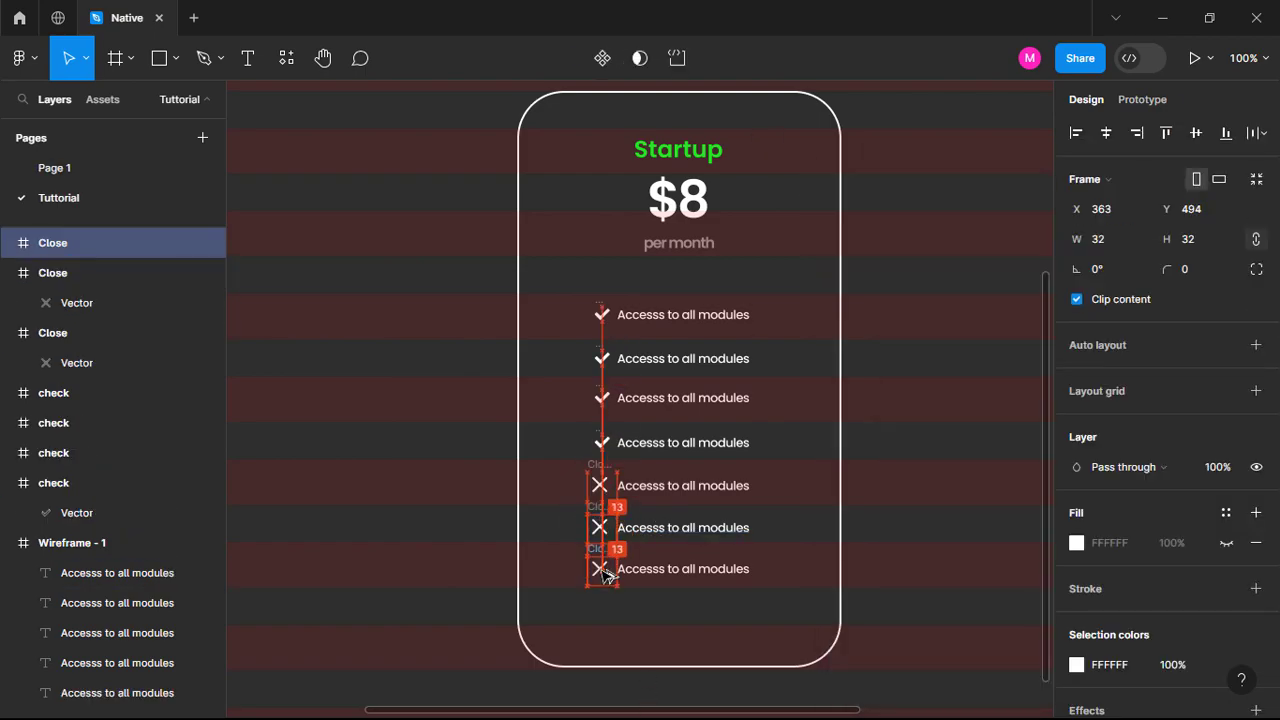
Move the last feature line up slightly with its cross icon and nudge the fifth and sixth texts up by one pixel.
{"action": "left_click", "coordinate": [902, 659]}
{"action": "left_click_drag", "start_coordinate": [686, 592], "coordinate": [580, 548]}
{"action": "left_click_drag", "start_coordinate": [655, 580], "coordinate": [592, 556]}
{"action": "left_click", "coordinate": [601, 528]}
{"action": "left_click", "coordinate": [601, 527]}
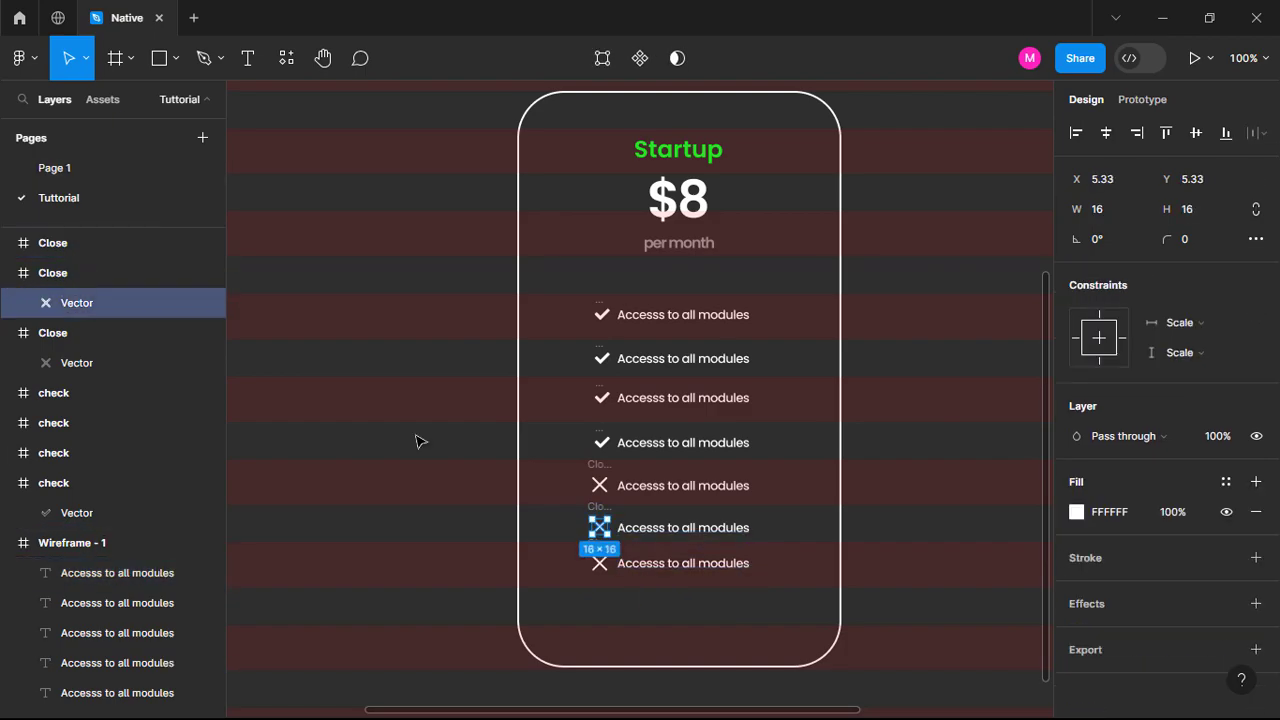
{"action": "left_click", "coordinate": [391, 406]}
{"action": "left_click", "coordinate": [648, 530]}
{"action": "key", "text": "Up"}
{"action": "left_click", "coordinate": [643, 492]}
{"action": "key", "text": "Up"}
{"action": "left_click", "coordinate": [925, 686]}
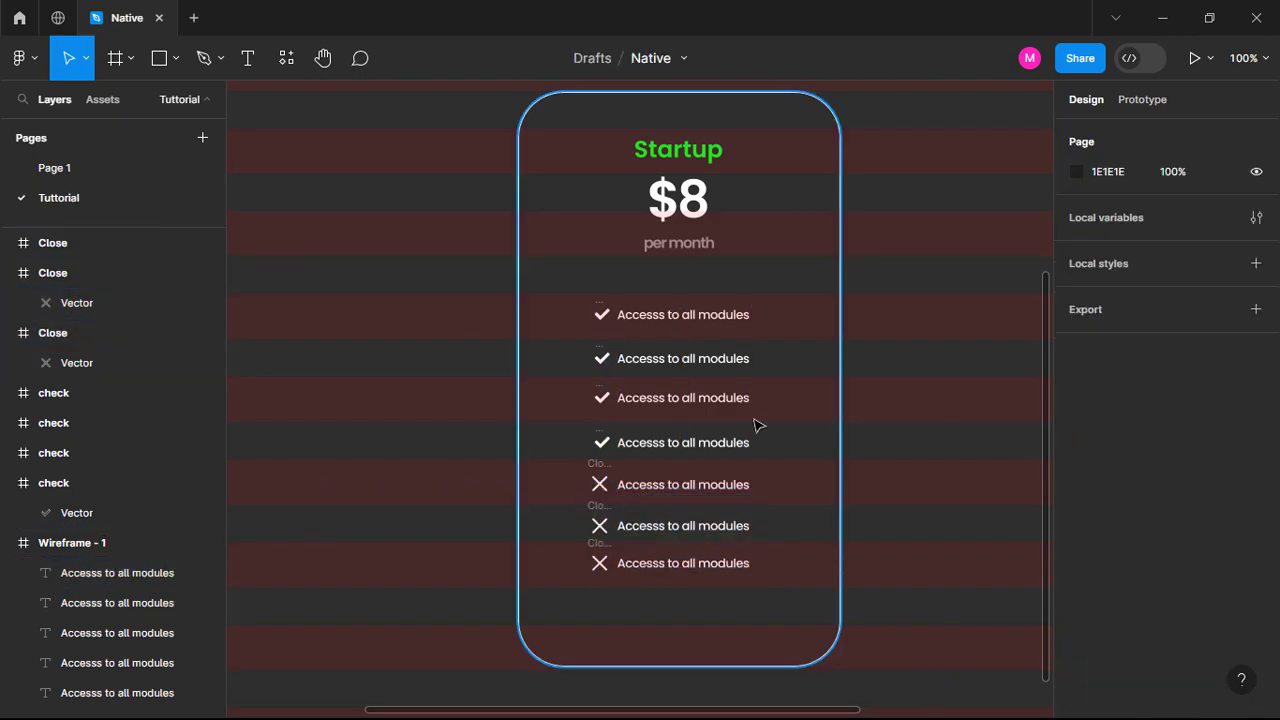
Change the second, third and fourth feature texts to "Build multiple screens", "Full Airtable integraion" and "1:1 build session".
{"action": "double_click", "coordinate": [669, 358]}
{"action": "type", "text": "Build multiple screens"}
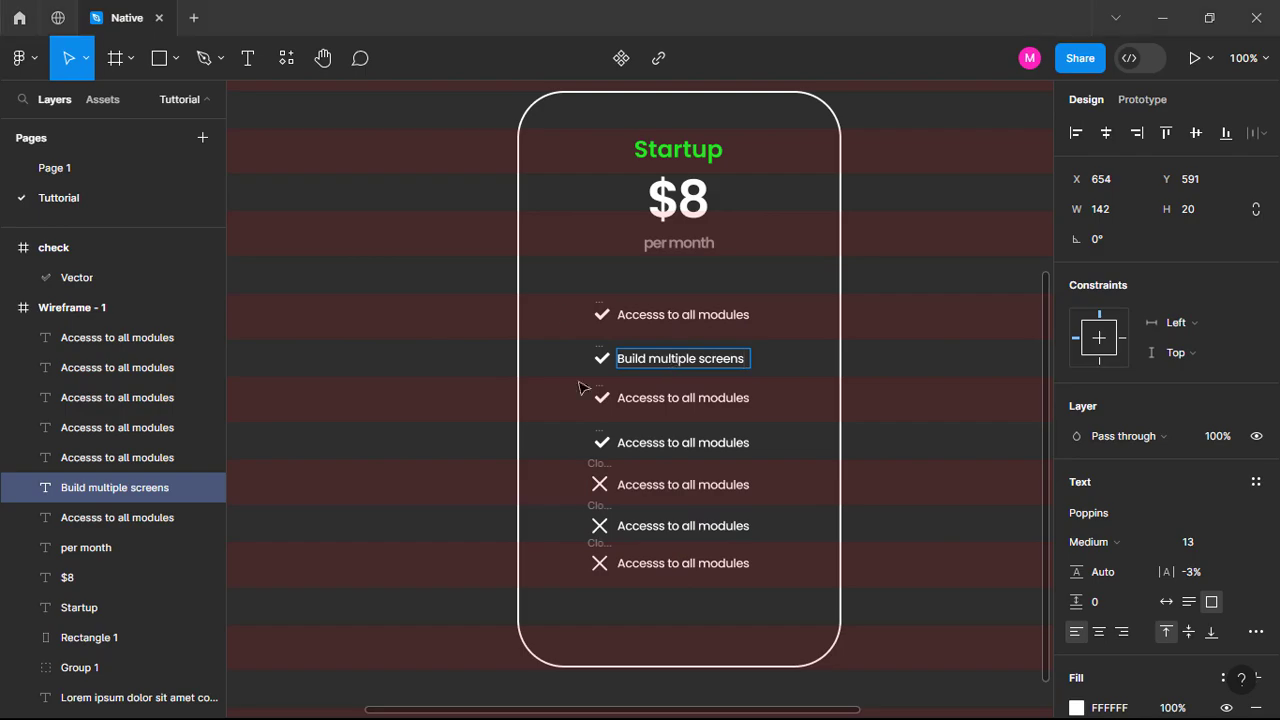
{"action": "double_click", "coordinate": [680, 397]}
{"action": "type", "text": "Full Airtable integraion"}
{"action": "double_click", "coordinate": [660, 442]}
{"action": "type", "text": "1:1 build session"}
Change the fifth feature text to "Premium support" and the sixth to "Connect to shopify & Woocommerce".
{"action": "double_click", "coordinate": [683, 484]}
{"action": "type", "text": "Premium support"}
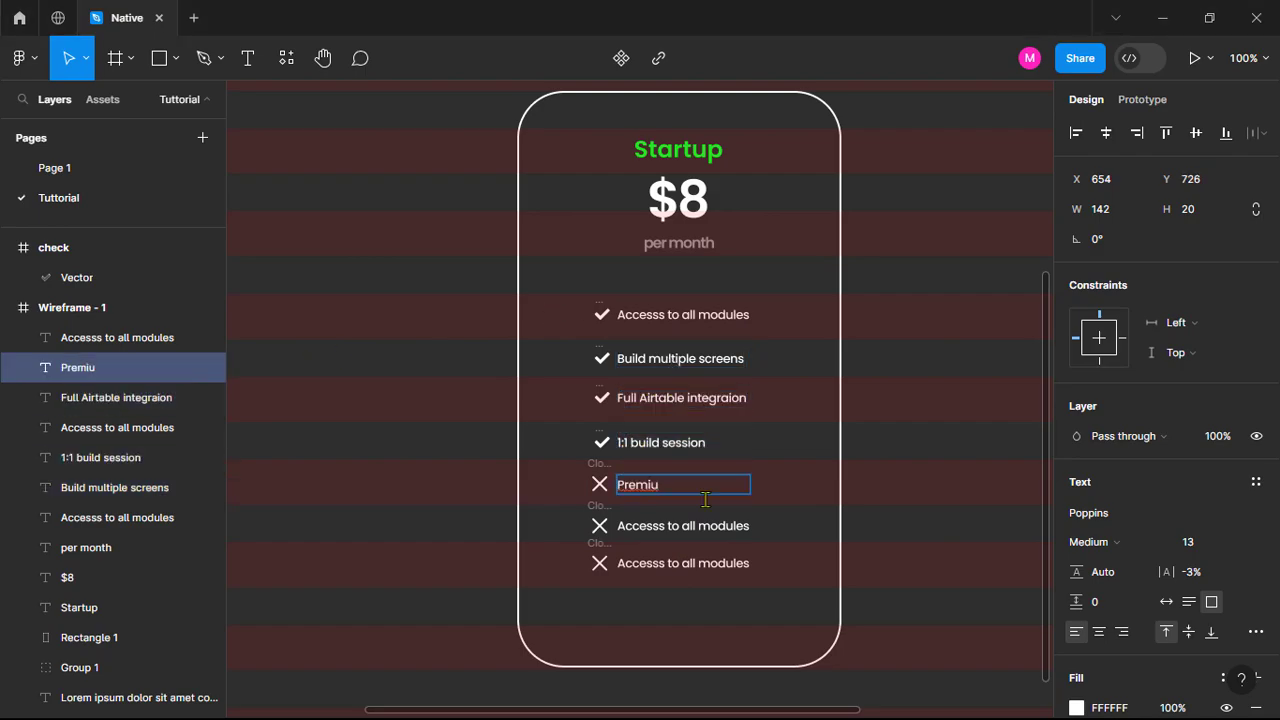
{"action": "double_click", "coordinate": [665, 526]}
{"action": "type", "text": "Connect to shopify & Woocommerce"}
{"action": "key", "text": "ctrl+a"}
Move the last feature line and its cross icon down, and change its text to "Custom admin panel to manage users,data,etc".
{"action": "left_click", "coordinate": [680, 563]}
{"action": "left_click", "coordinate": [600, 564], "text": "shift"}
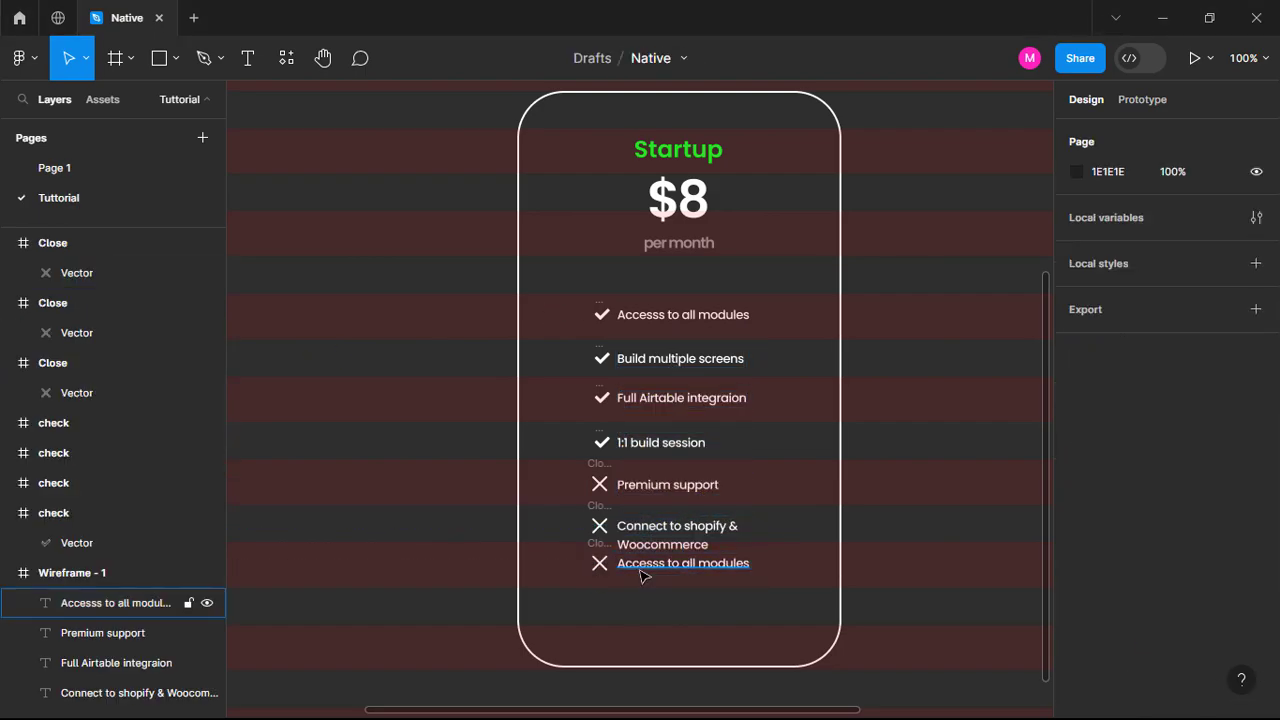
{"action": "key", "text": "Down"}
{"action": "key", "text": "Down"}
{"action": "key", "text": "Down"}
{"action": "key", "text": "Down"}
{"action": "key", "text": "Down"}
{"action": "key", "text": "Down"}
{"action": "key", "text": "Down"}
{"action": "key", "text": "Down"}
{"action": "key", "text": "Down"}
{"action": "key", "text": "Down"}
{"action": "key", "text": "Down"}
{"action": "key", "text": "Down"}
{"action": "left_click", "coordinate": [889, 231]}
{"action": "scroll", "coordinate": [889, 231], "scroll_direction": "down", "scroll_amount": 5}
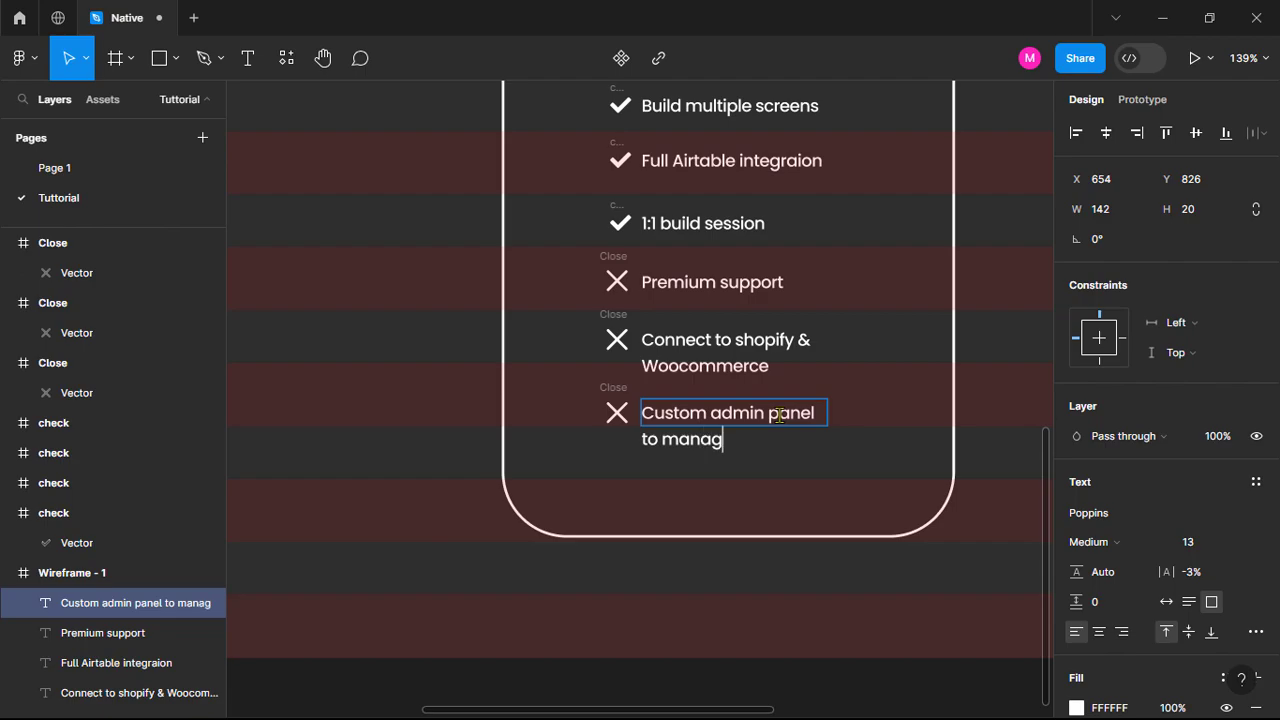
{"action": "type", "text": "e users,data,etc"}
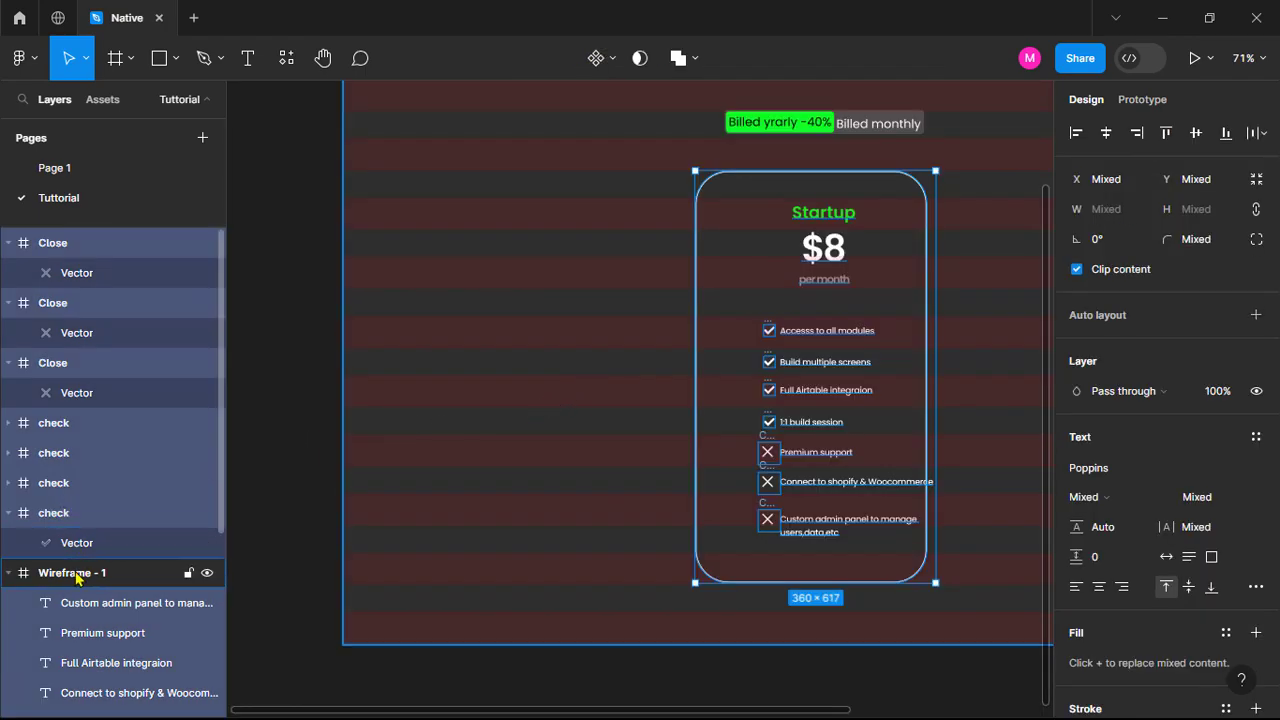
Exclude the outline Rectangle 1 from the card selection and move the remaining card contents about 30 px to the left.
{"action": "scroll", "coordinate": [77, 543], "scroll_direction": "down", "scroll_amount": 3}
{"action": "left_click", "coordinate": [89, 612], "text": "shift"}
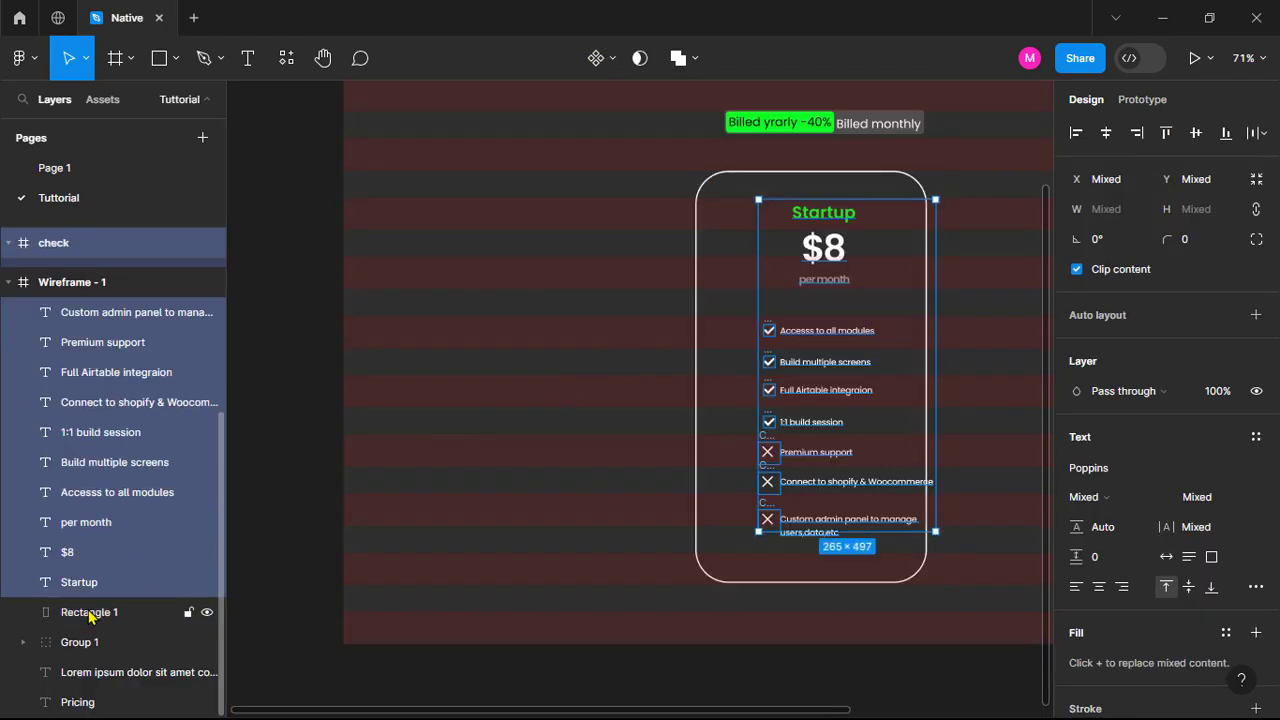
{"action": "key", "text": "shift+Left"}
{"action": "key", "text": "shift+Left"}
{"action": "key", "text": "shift+Left"}
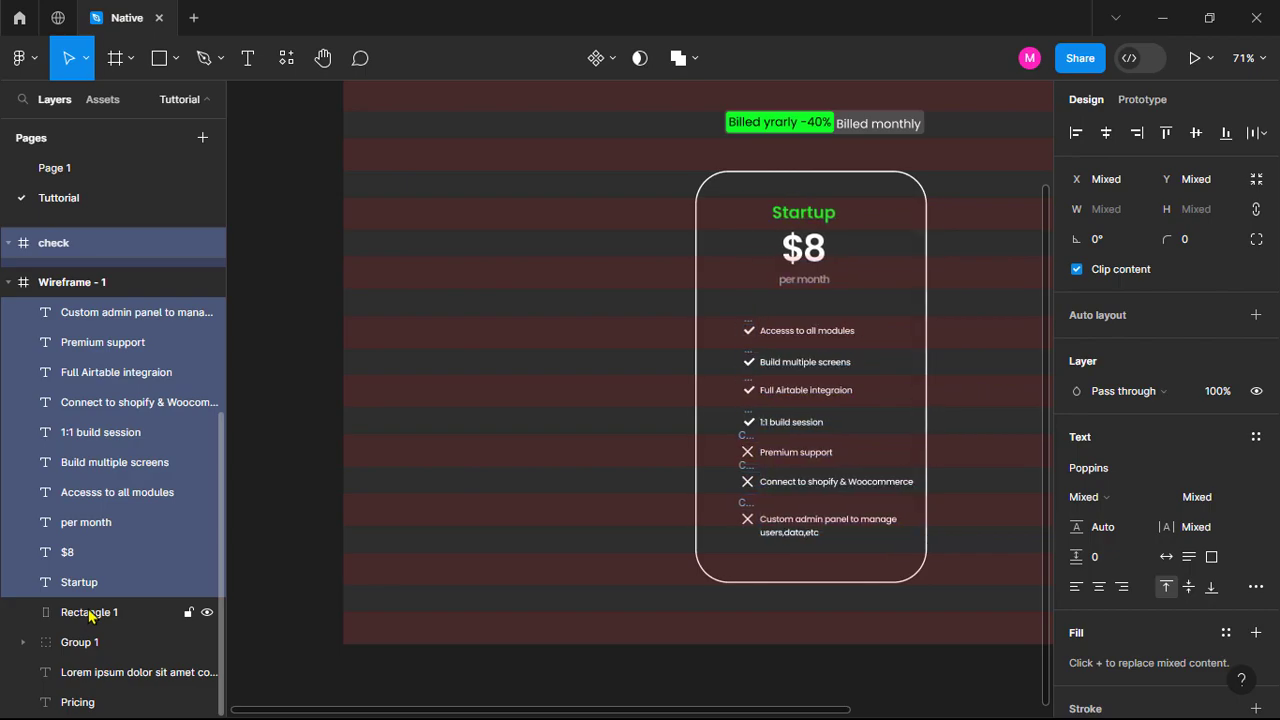
Add the outline Rectangle 1 back to the selection and group the whole Startup card.
{"action": "left_click", "coordinate": [87, 620], "text": "shift"}
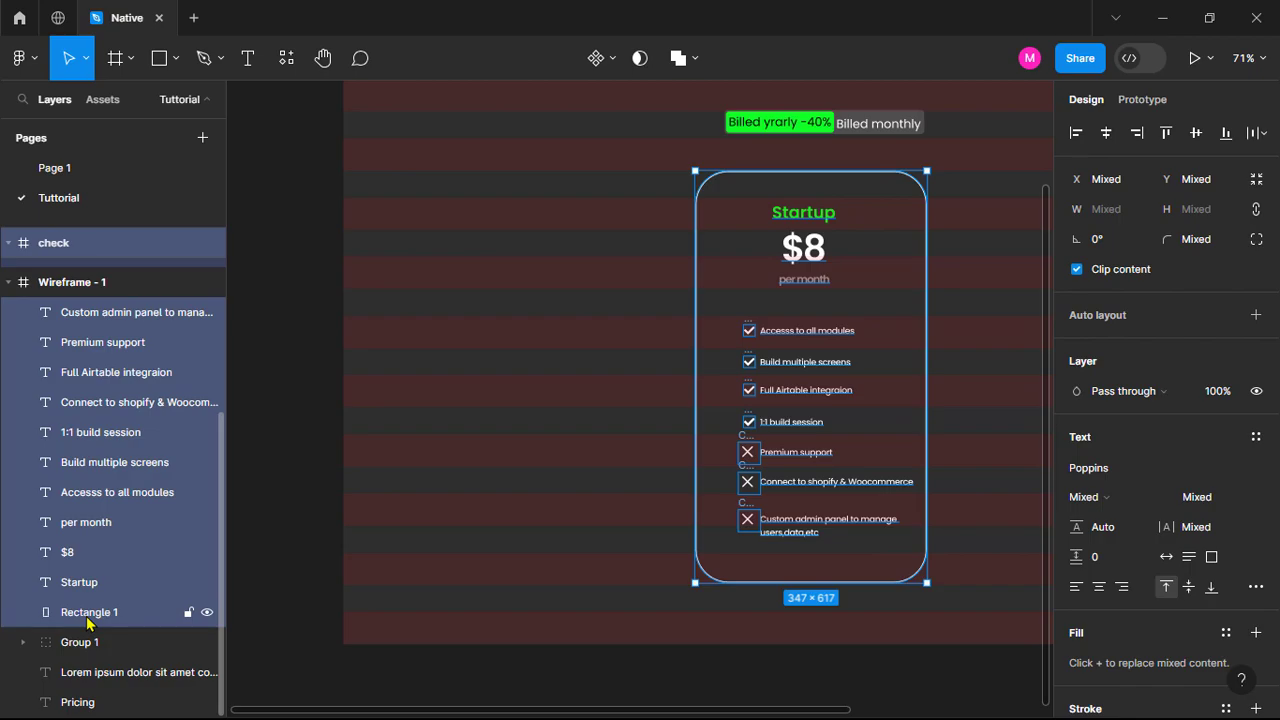
{"action": "scroll", "coordinate": [836, 654], "scroll_direction": "right", "scroll_amount": 3}
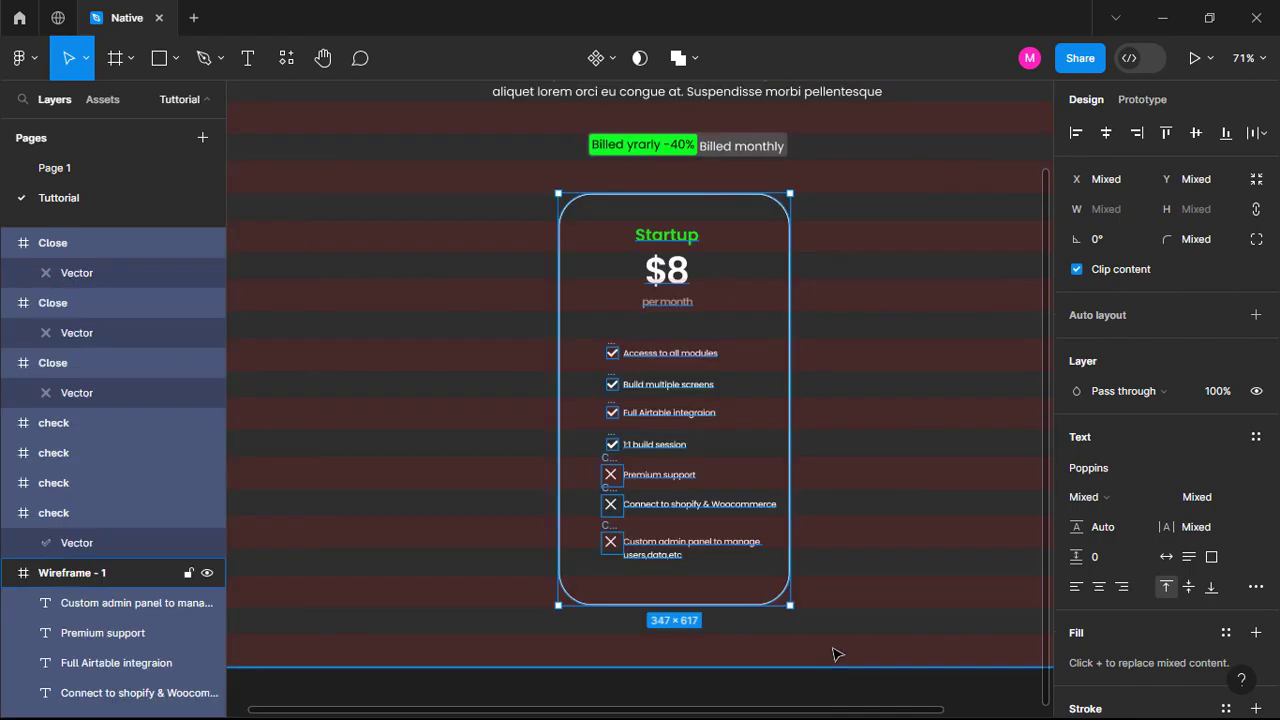
{"action": "key", "text": "ctrl+g"}
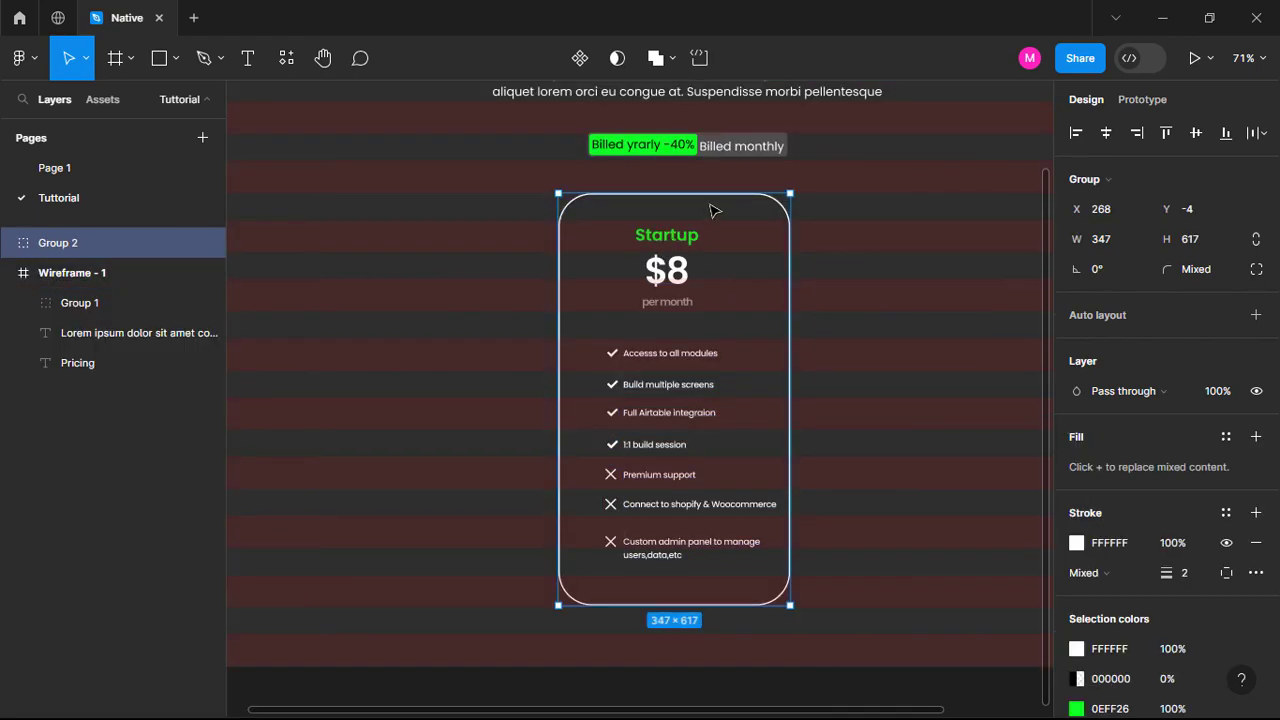
Duplicate the Startup card group once to each side of the original so the three cards sit edge to edge.
{"action": "left_click", "coordinate": [711, 206]}
{"action": "left_click", "coordinate": [709, 197]}
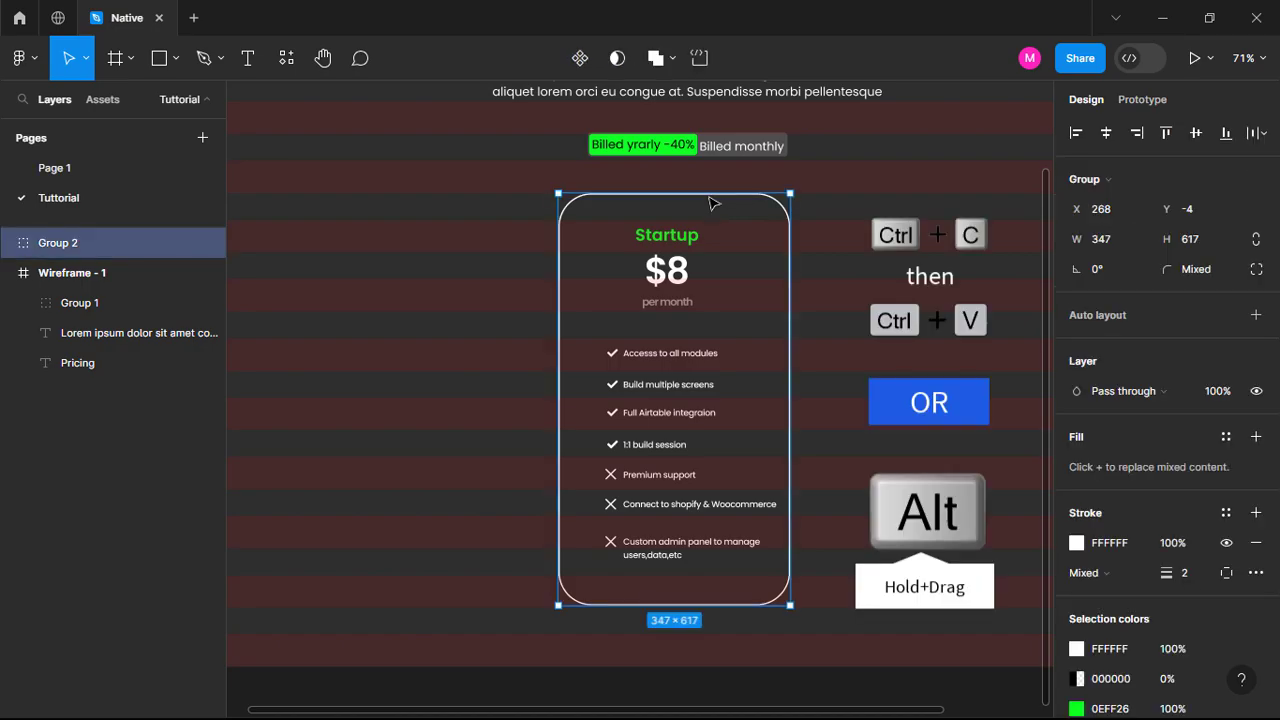
{"action": "left_click_drag", "start_coordinate": [711, 209], "coordinate": [491, 215]}
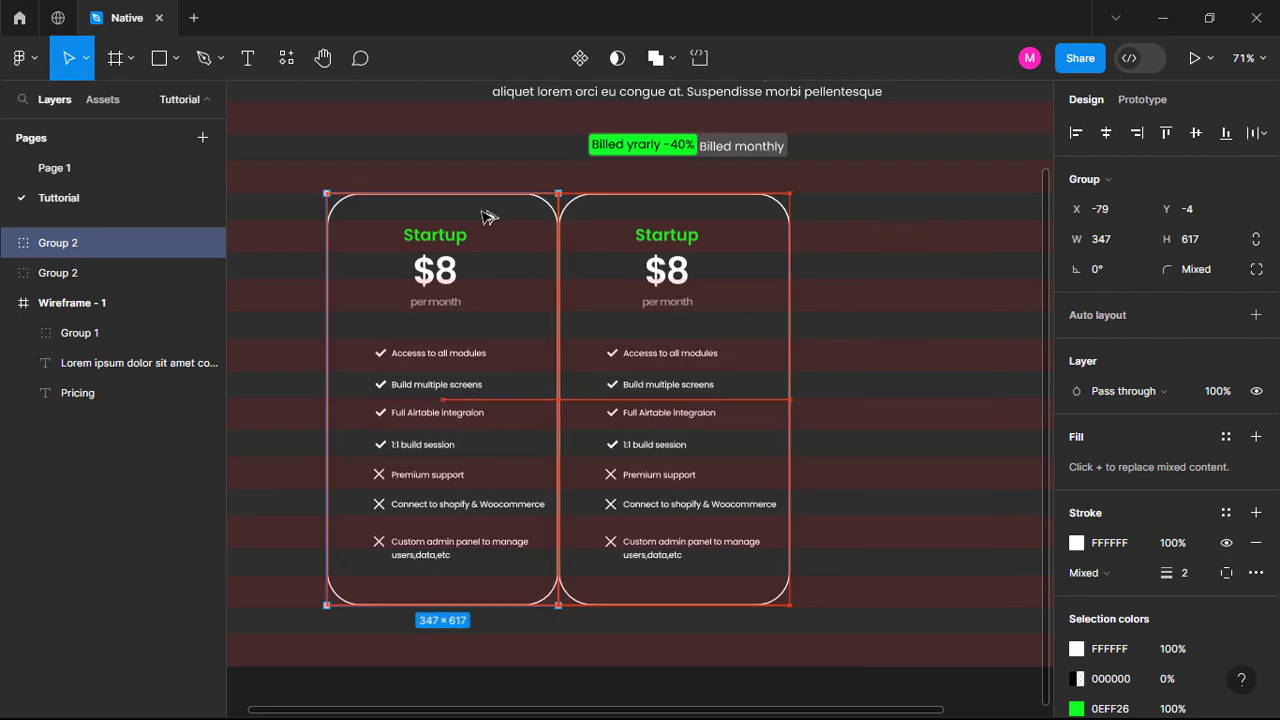
{"action": "left_click", "coordinate": [717, 209]}
{"action": "left_click", "coordinate": [719, 198]}
{"action": "left_click_drag", "start_coordinate": [731, 209], "coordinate": [963, 212]}
Set the corner radius of the left card's Rectangle 1 to 0 and shorten it from both ends to a height of 531.
{"action": "left_click", "coordinate": [507, 202]}
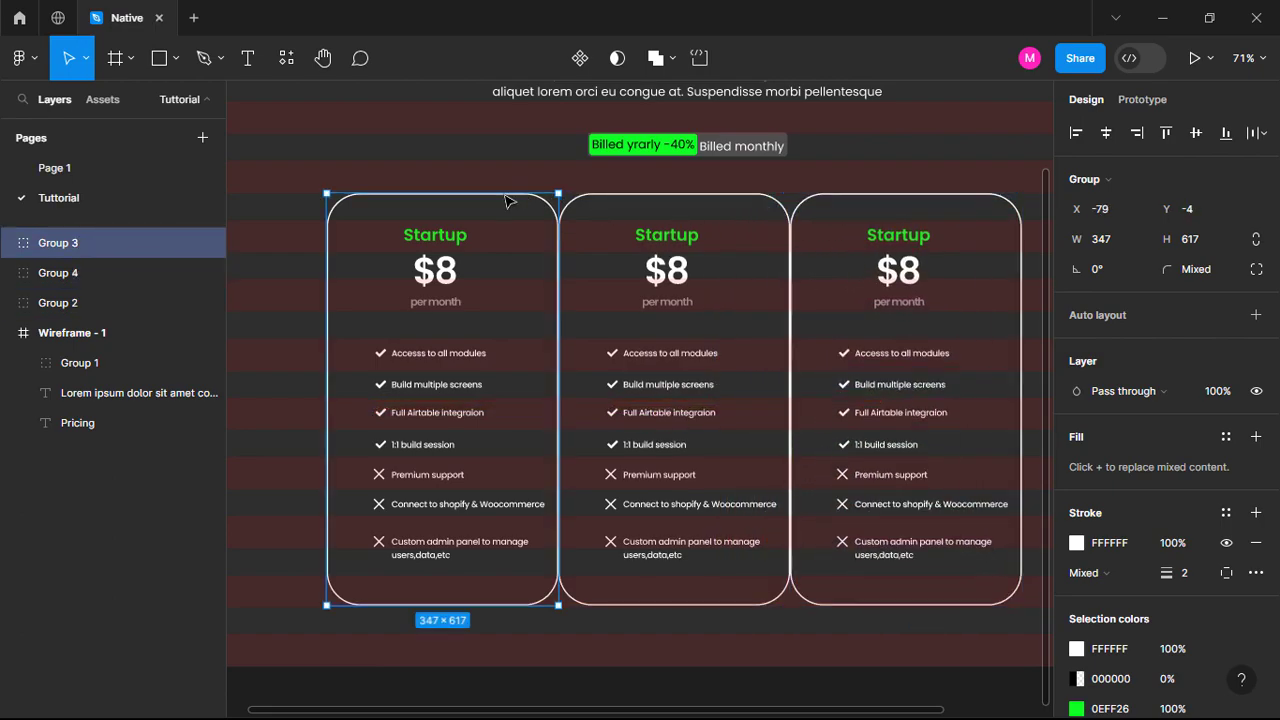
{"action": "left_click", "coordinate": [8, 243]}
{"action": "scroll", "coordinate": [108, 560], "scroll_direction": "down", "scroll_amount": 5}
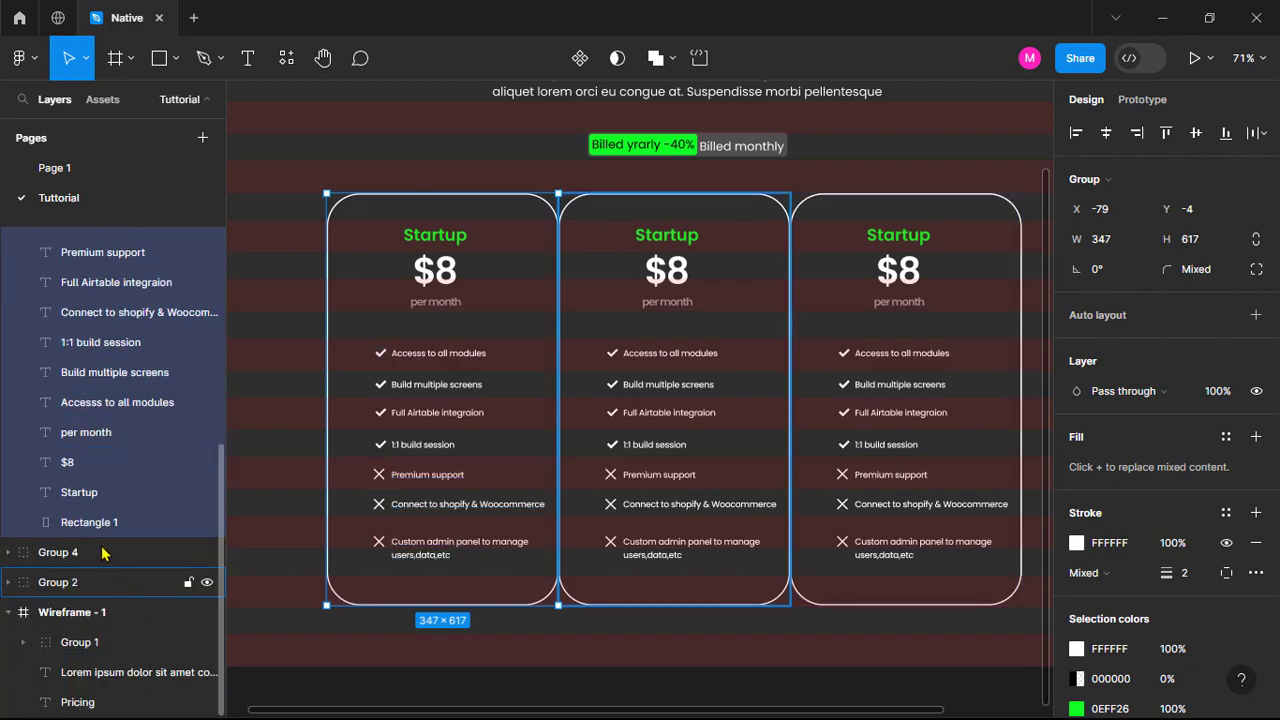
{"action": "left_click", "coordinate": [90, 522]}
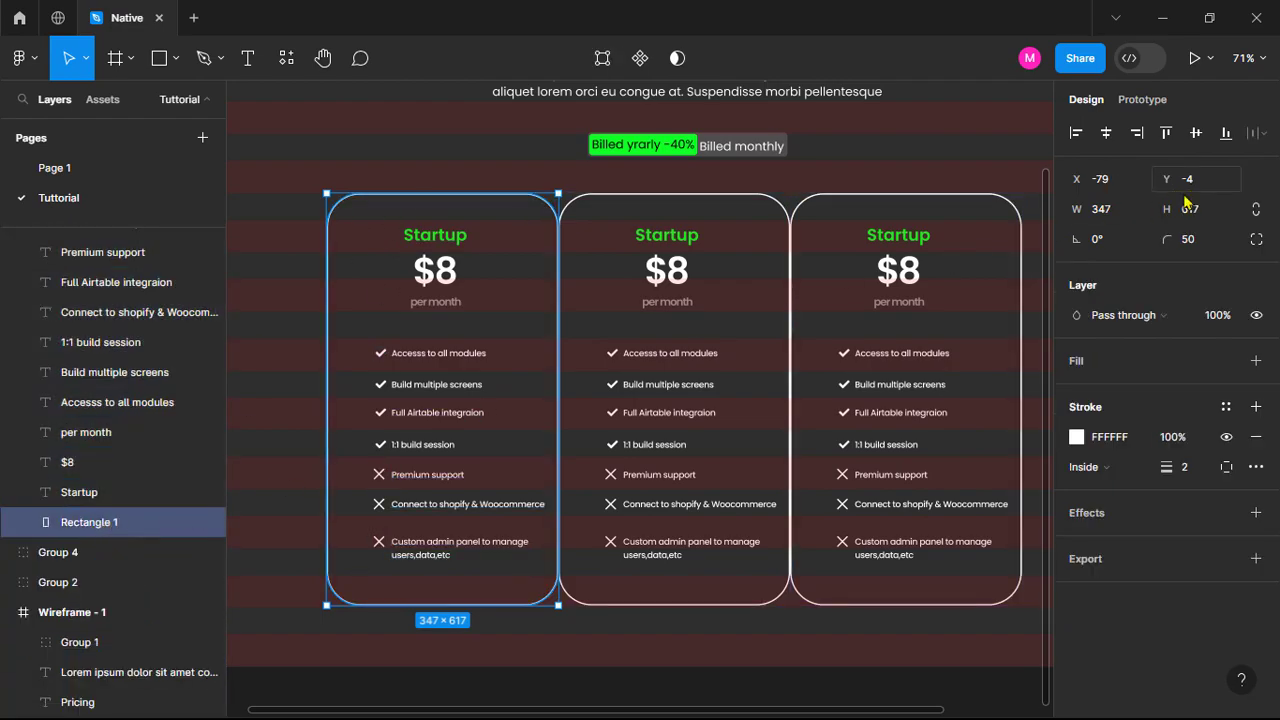
{"action": "left_click", "coordinate": [1192, 241]}
{"action": "type", "text": "0"}
{"action": "key", "text": "Return"}
{"action": "left_click_drag", "start_coordinate": [449, 200], "coordinate": [452, 217]}
{"action": "left_click_drag", "start_coordinate": [440, 605], "coordinate": [440, 578]}
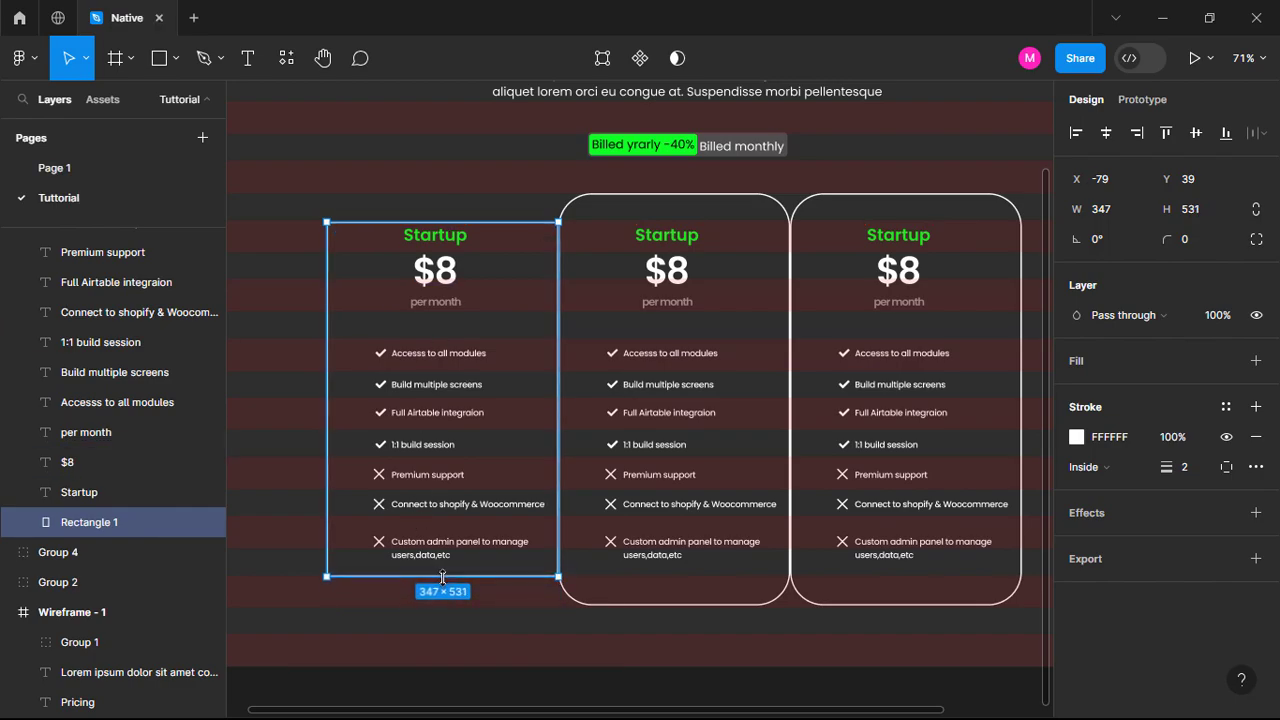
Square the corners of the right card's outline Rectangle 1 and shorten it from both ends to match the left card.
{"action": "left_click", "coordinate": [927, 197]}
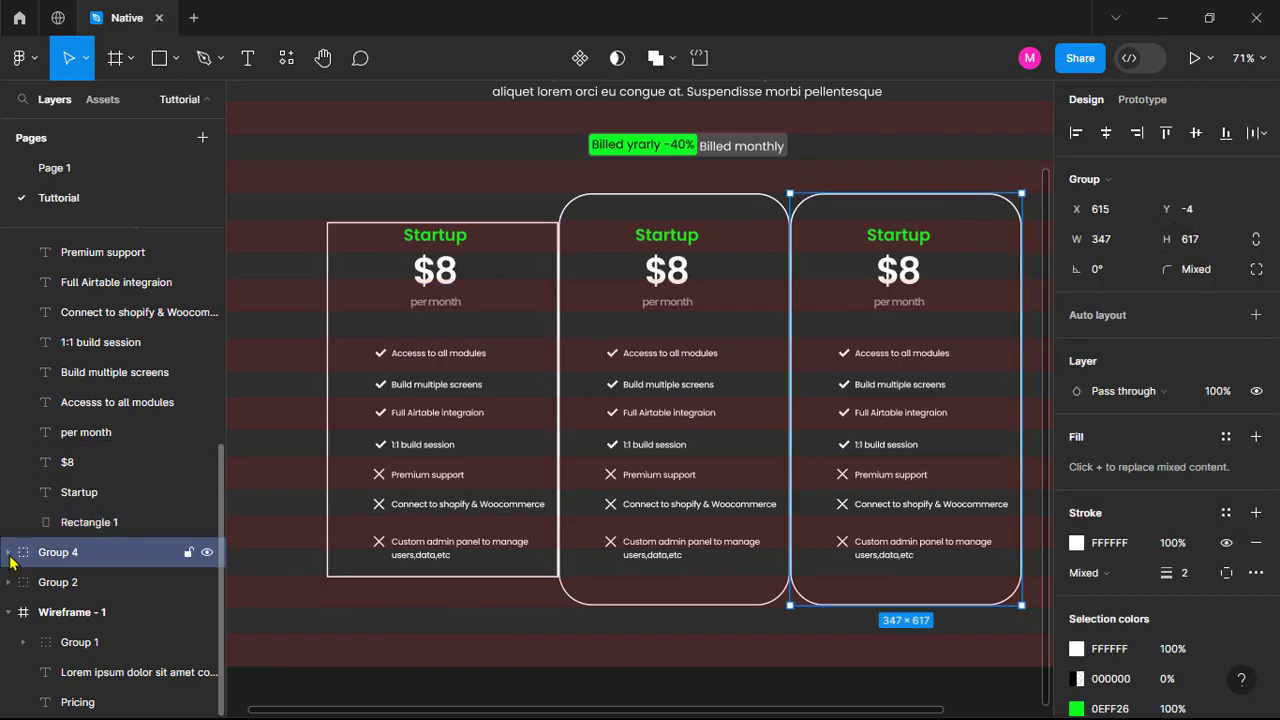
{"action": "double_click", "coordinate": [927, 197]}
{"action": "left_click_drag", "start_coordinate": [927, 195], "coordinate": [916, 217]}
{"action": "left_click_drag", "start_coordinate": [894, 603], "coordinate": [904, 576]}
{"action": "left_click", "coordinate": [835, 690]}
{"action": "scroll", "coordinate": [835, 690], "scroll_direction": "down", "scroll_amount": 1}
{"action": "left_click_drag", "start_coordinate": [828, 695], "coordinate": [759, 670]}
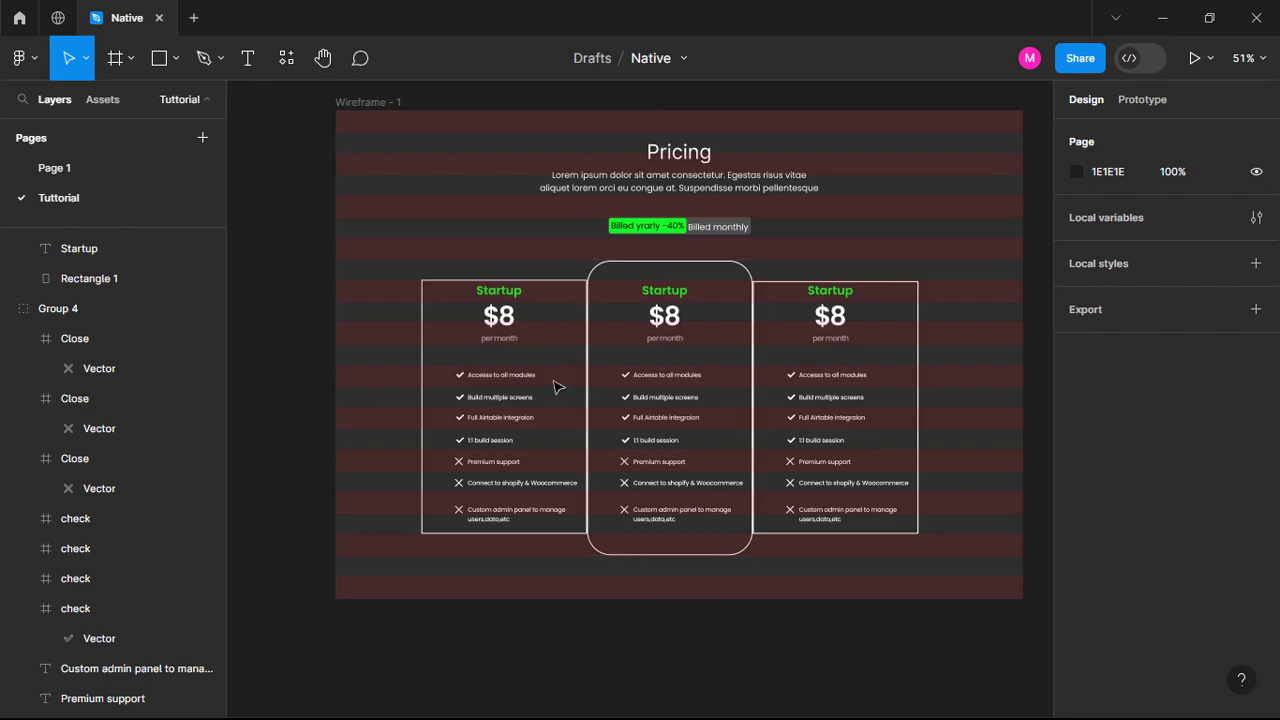
Change the left card's title to Start here.
{"action": "double_click", "coordinate": [505, 294]}
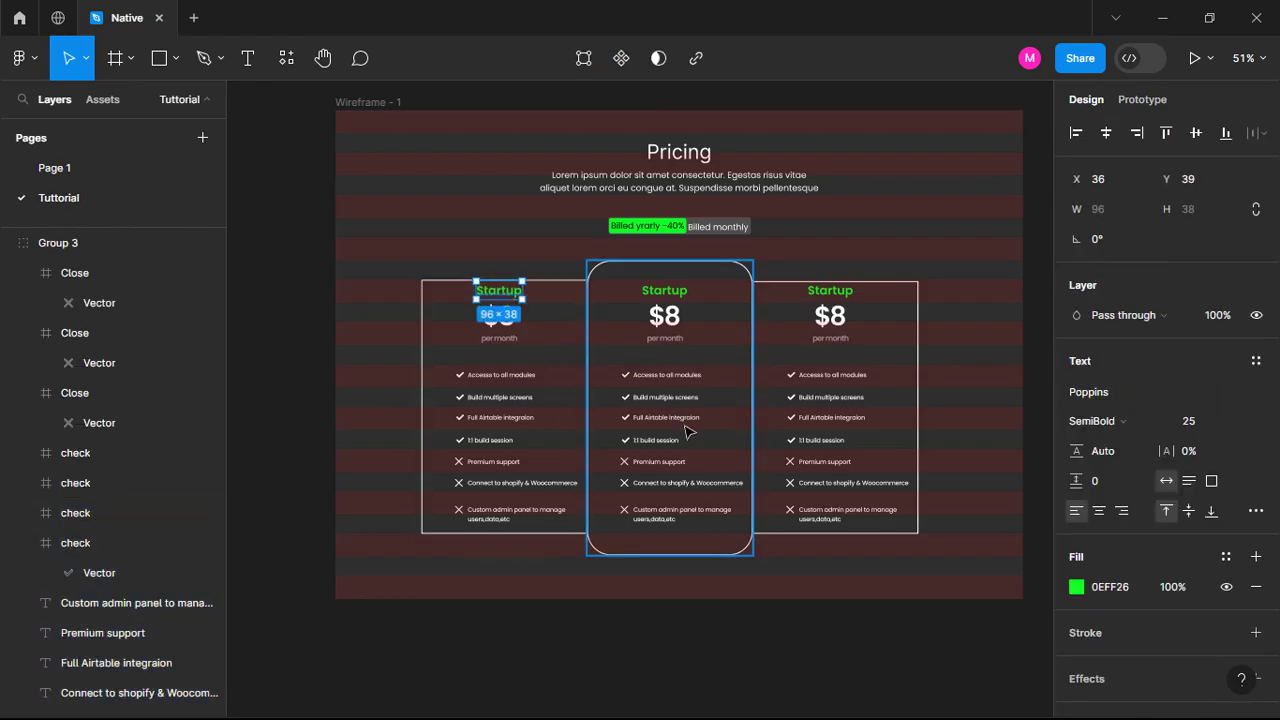
{"action": "key", "text": "Return"}
{"action": "type", "text": "Start here"}
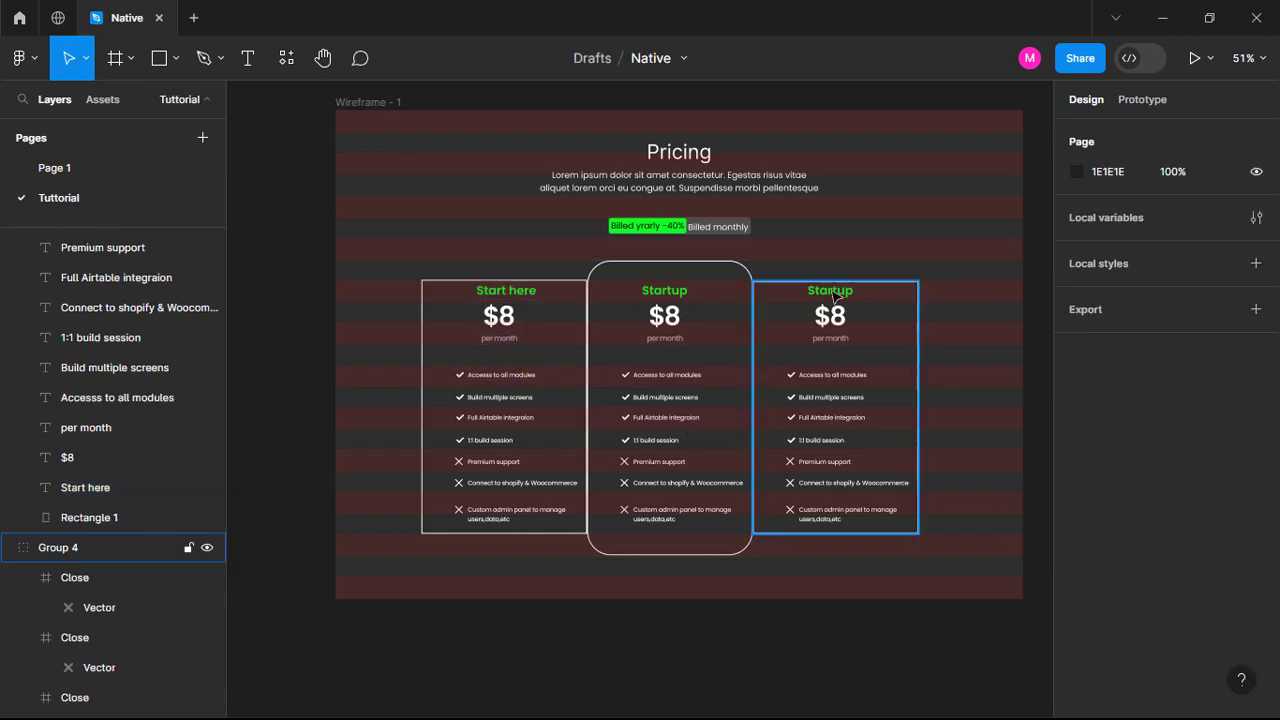
Give the left card an orange title and a $0 price, and the right card a blue Growth title and a $74 price.
{"action": "double_click", "coordinate": [519, 297]}
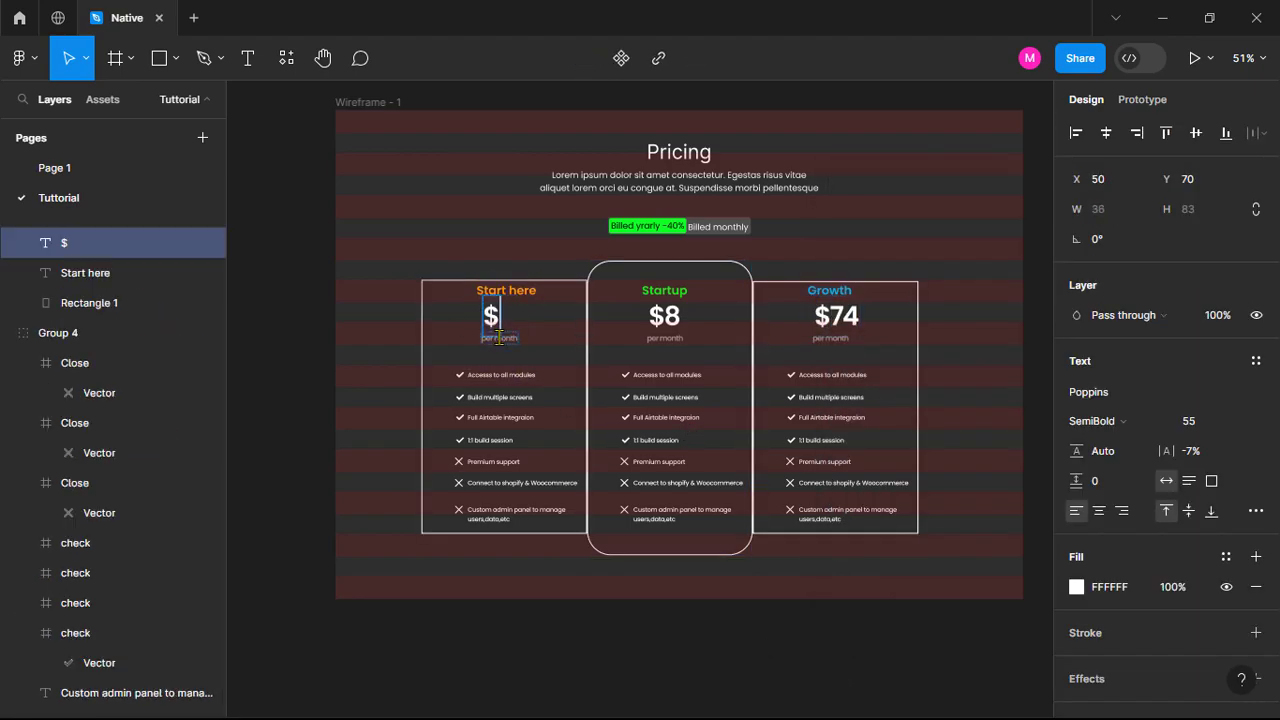
{"action": "type", "text": "0"}
{"action": "key", "text": "Escape"}
{"action": "key", "text": "Escape"}
{"action": "scroll", "coordinate": [465, 440], "scroll_direction": "up", "scroll_amount": 10}
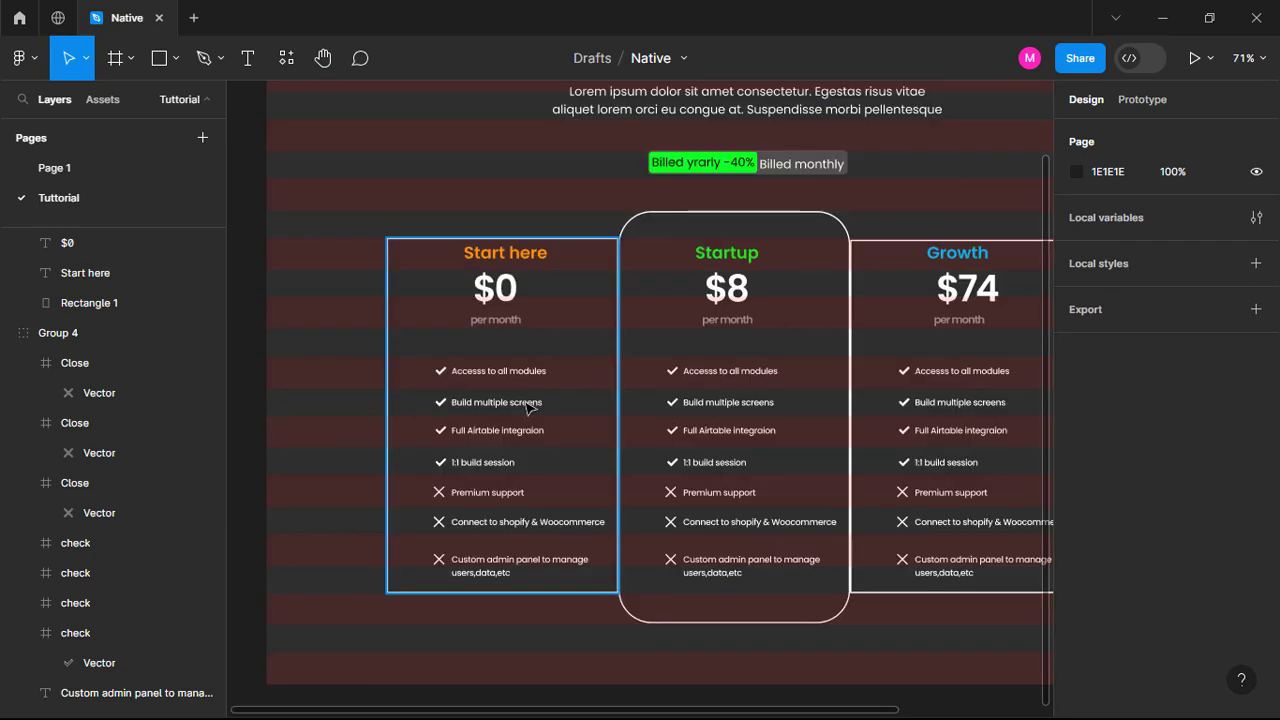
Replace the left card's Full Airtable and 1:1 build session checks with crosses, and set the left and middle cards' crosses to 28% opacity.
{"action": "scroll", "coordinate": [418, 551], "scroll_direction": "down", "scroll_amount": 5}
{"action": "left_click", "coordinate": [424, 492]}
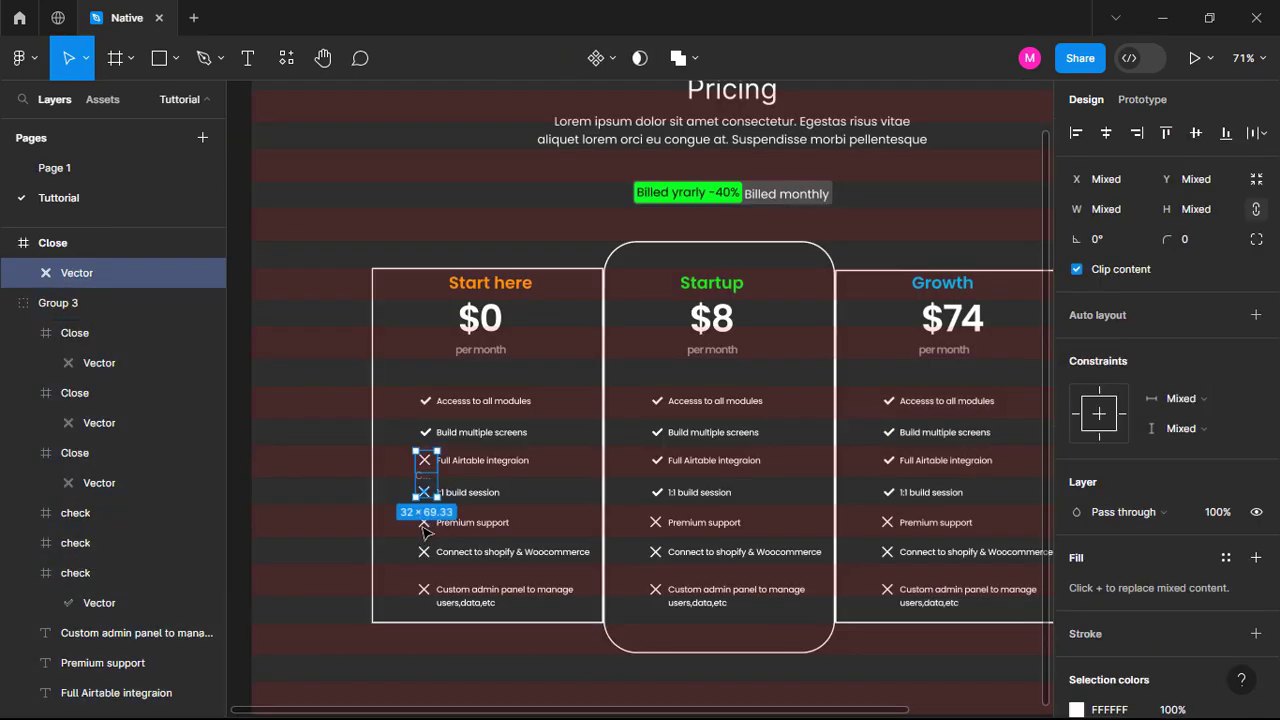
{"action": "left_click", "coordinate": [1176, 588]}
{"action": "type", "text": "28"}
{"action": "left_click", "coordinate": [424, 492]}
{"action": "left_click", "coordinate": [786, 694]}
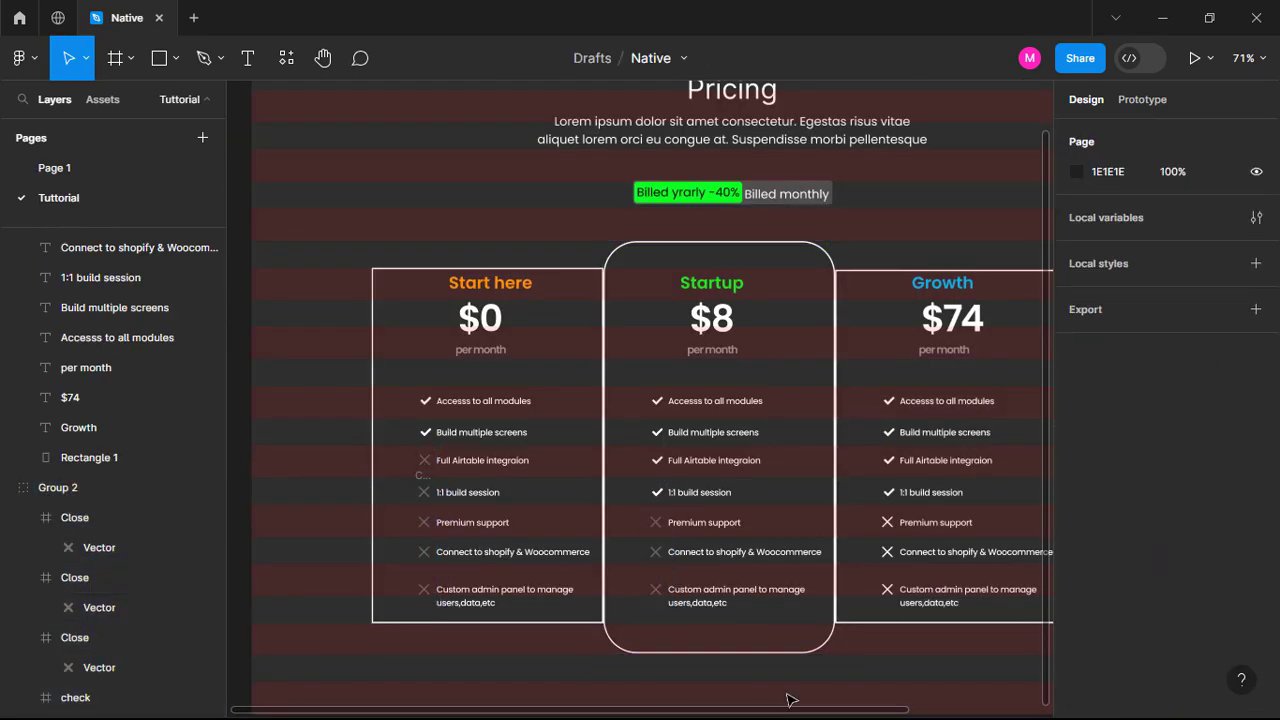
Replace the Growth card's three crosses with check icons aligned to Premium support, Connect to shopify & Woocommerce and Custom admin panel.
{"action": "scroll", "coordinate": [786, 694], "scroll_direction": "right", "scroll_amount": 3}
{"action": "left_click", "coordinate": [771, 537]}
{"action": "key", "text": "Delete"}
{"action": "key", "text": "shift+Down"}
{"action": "key", "text": "shift+Down"}
{"action": "key", "text": "shift+Down"}
{"action": "key", "text": "shift+Down"}
{"action": "key", "text": "shift+Down"}
{"action": "key", "text": "shift+Down"}
{"action": "key", "text": "shift+Down"}
{"action": "key", "text": "shift+Down"}
{"action": "key", "text": "shift+Down"}
{"action": "left_click", "coordinate": [851, 655]}
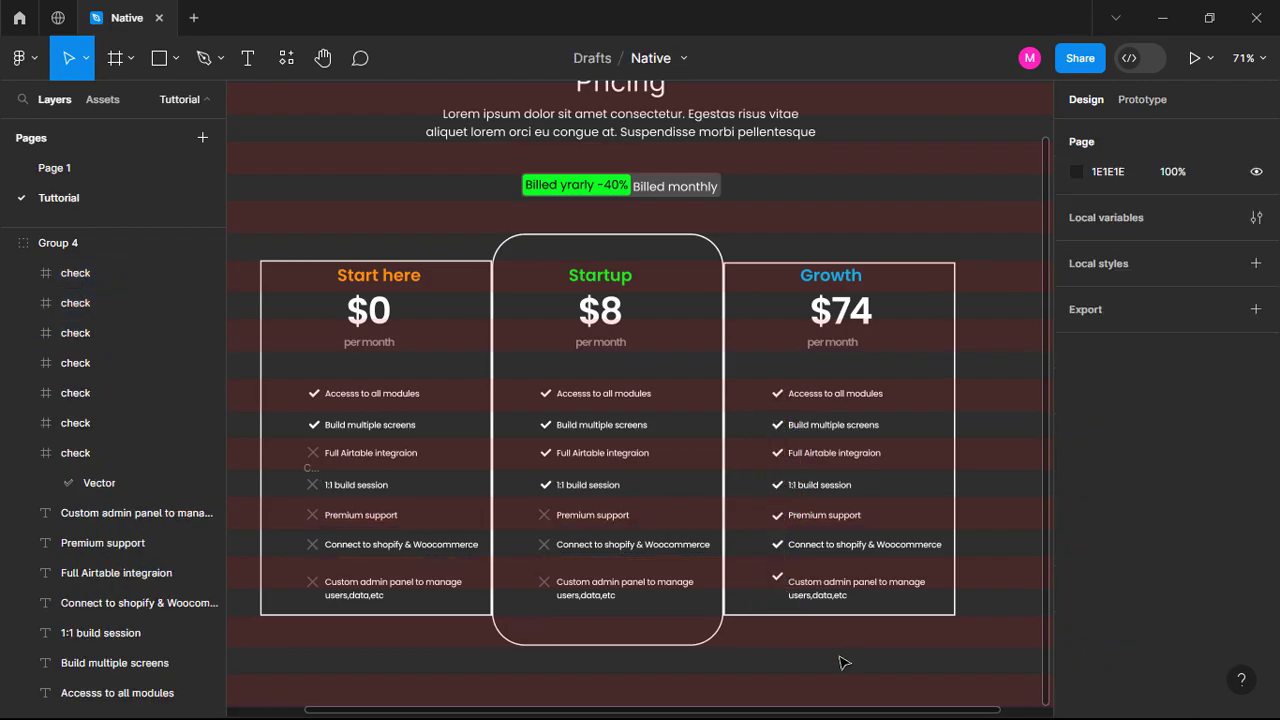
Set the Pricing heading's font weight to Medium and move it up slightly above the description text.
{"action": "scroll", "coordinate": [809, 251], "scroll_direction": "up", "scroll_amount": 3}
{"action": "scroll", "coordinate": [737, 184], "scroll_direction": "down", "scroll_amount": 5}
{"action": "left_click", "coordinate": [737, 184]}
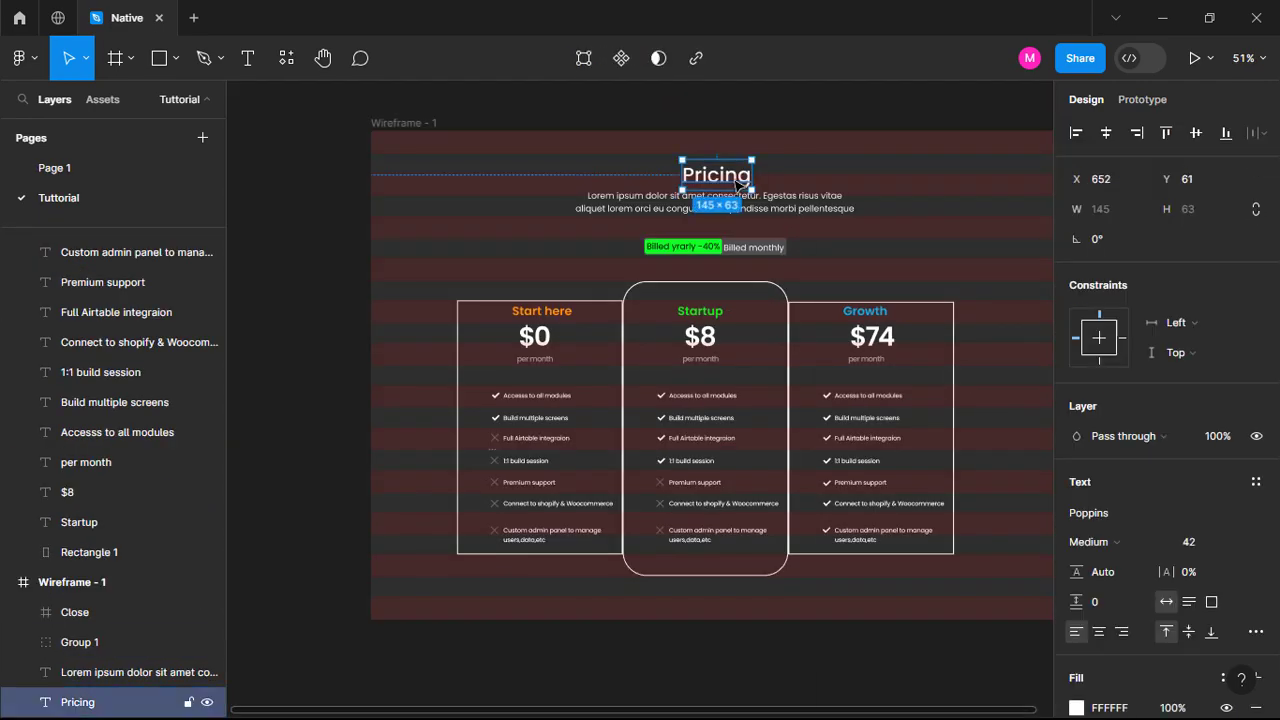
{"action": "left_click", "coordinate": [706, 648]}
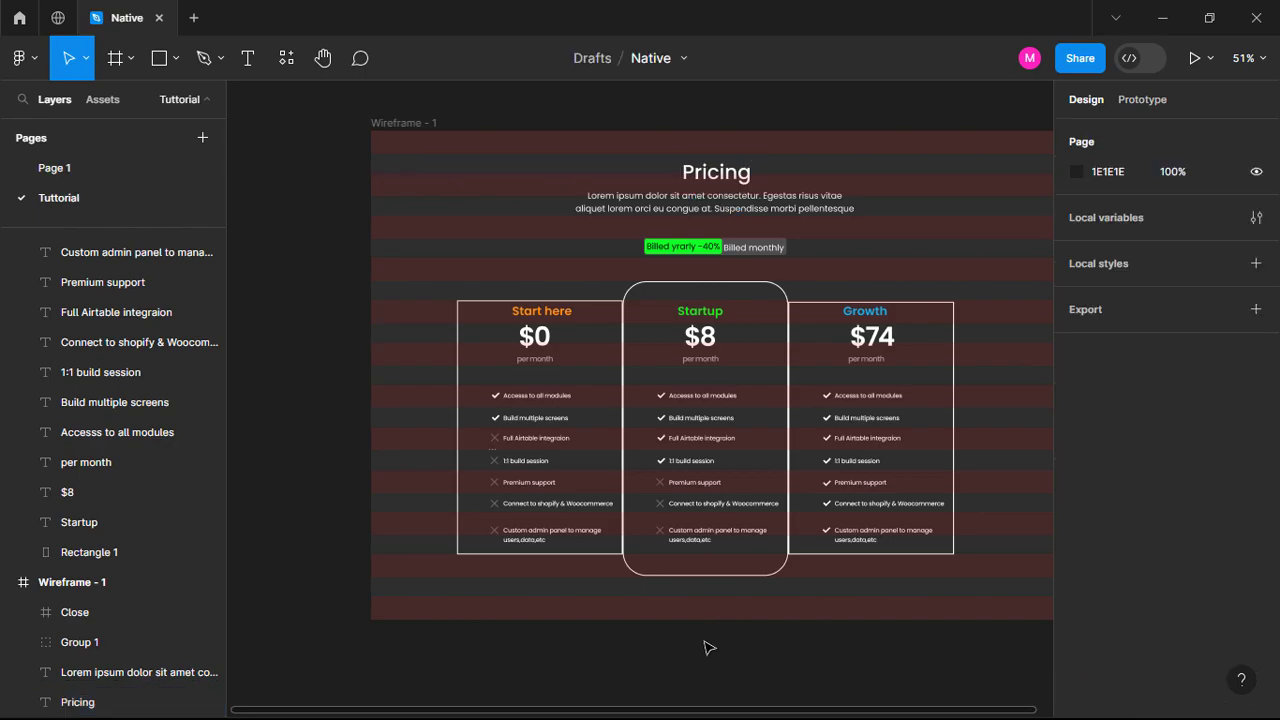
Remove the red row layout grid from the Wireframe - 1 frame.
{"action": "scroll", "coordinate": [826, 404], "scroll_direction": "down", "scroll_amount": 3}
{"action": "scroll", "coordinate": [826, 404], "scroll_direction": "up", "scroll_amount": 1}
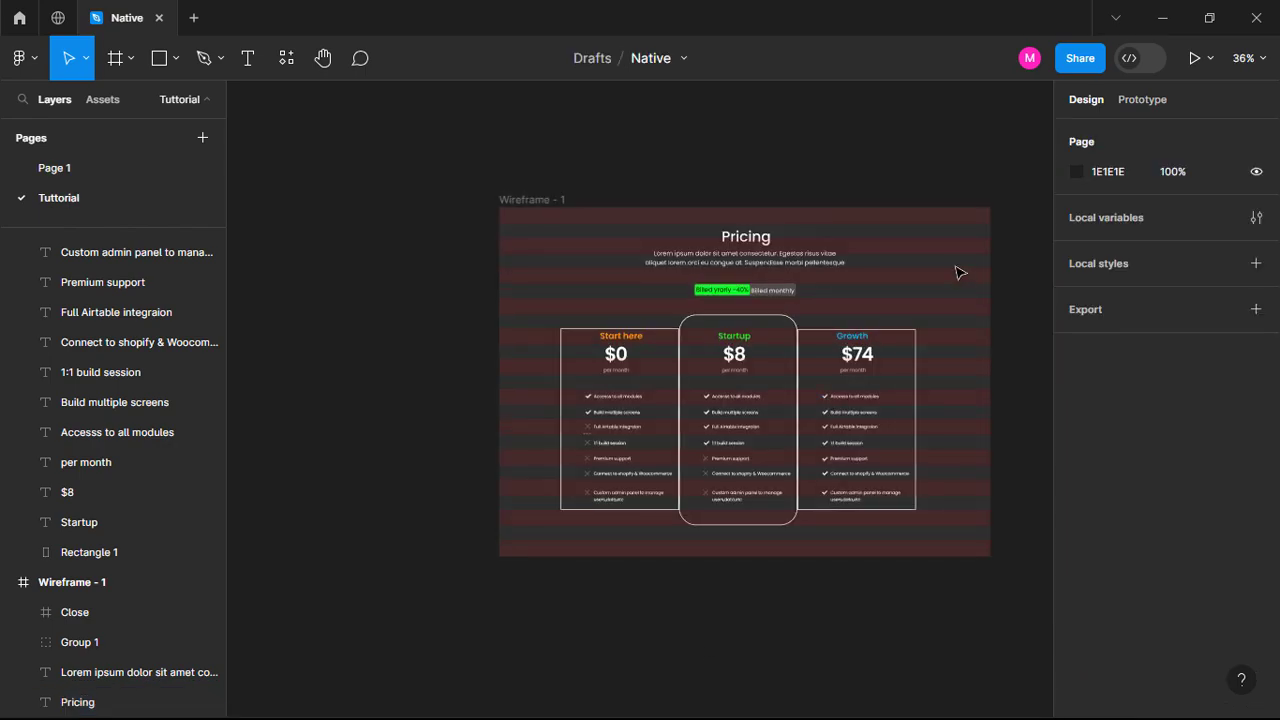
{"action": "left_click", "coordinate": [523, 201]}
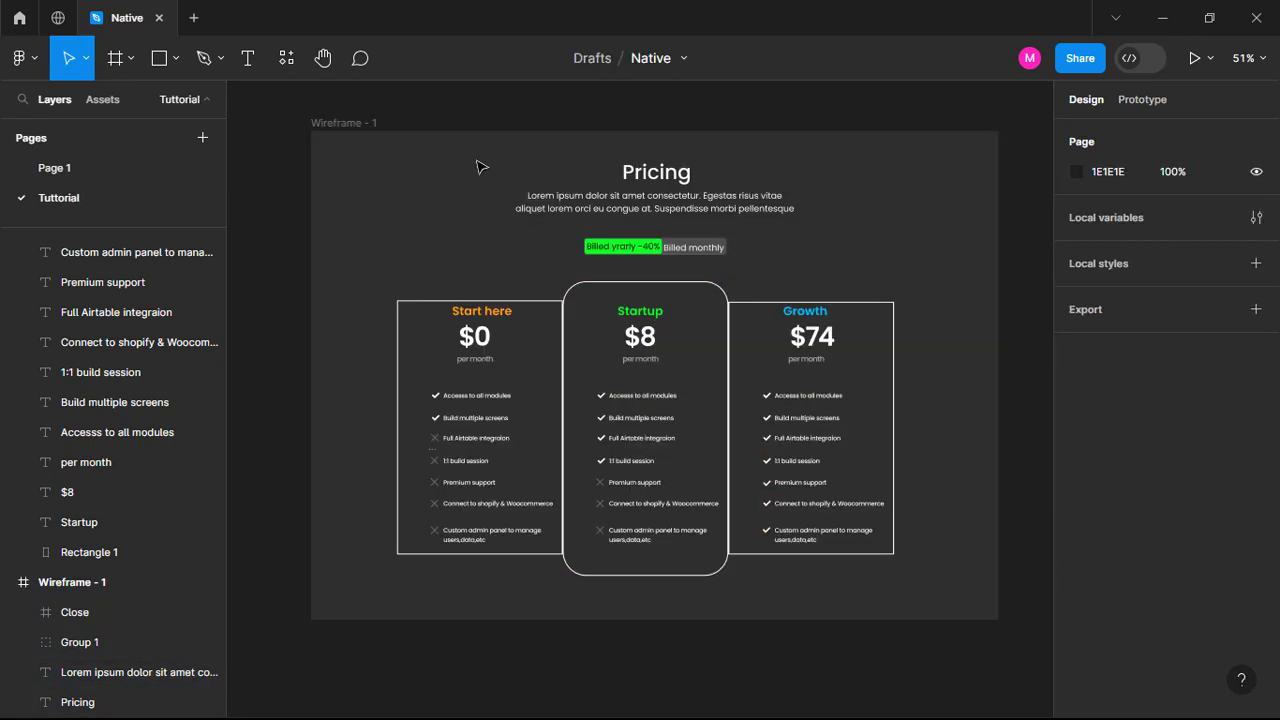
Darken the Wireframe - 1 frame's fill colour to 1A1A1A.
{"action": "left_click", "coordinate": [370, 143]}
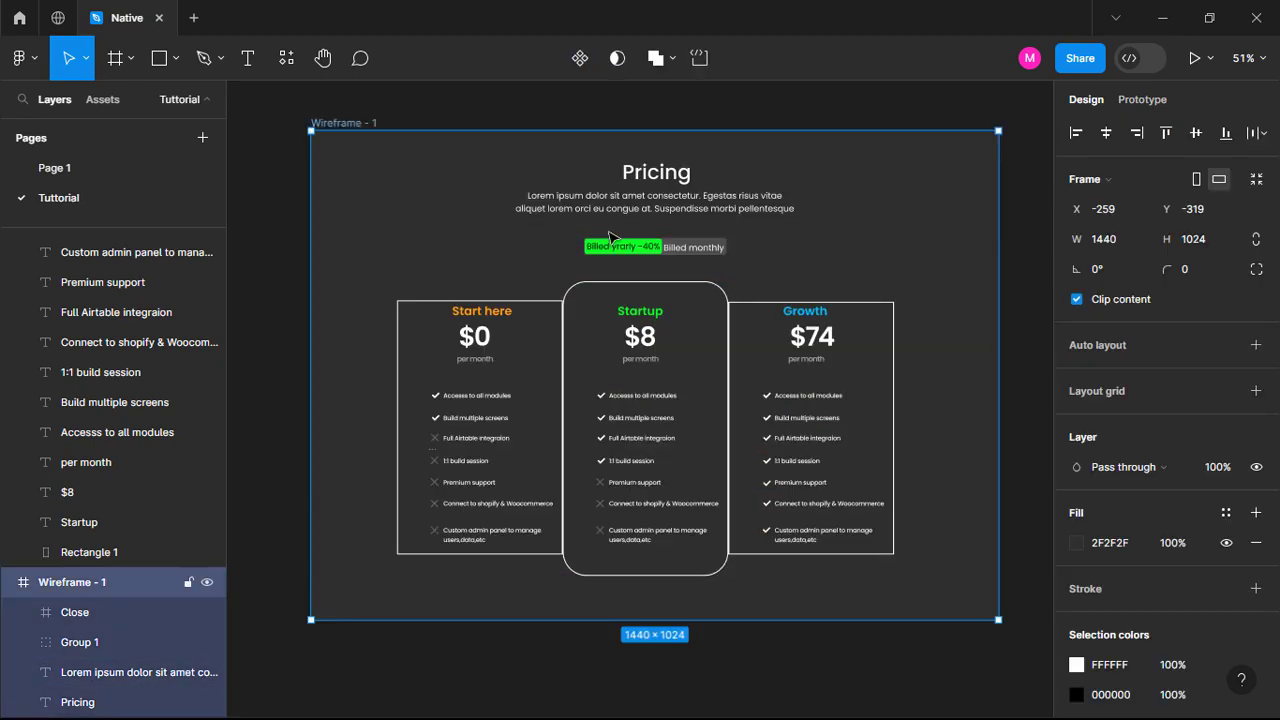
{"action": "left_click", "coordinate": [1077, 543]}
{"action": "left_click_drag", "start_coordinate": [856, 405], "coordinate": [823, 443]}
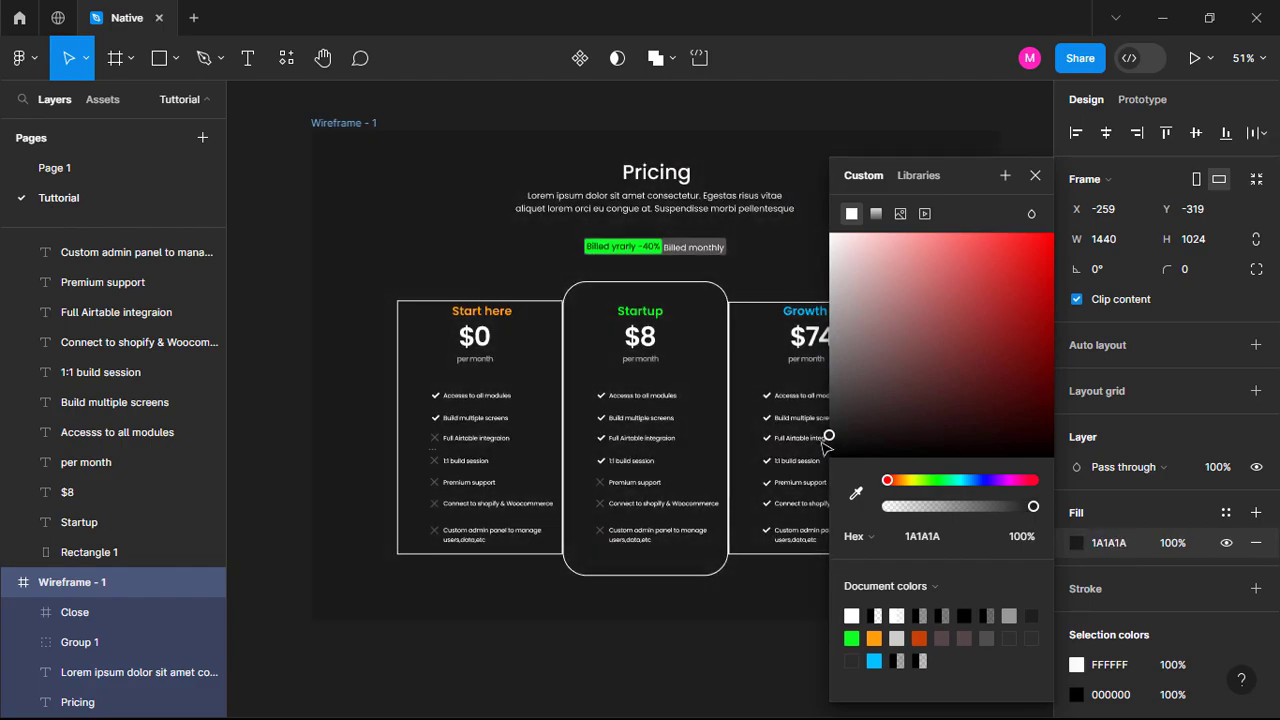
{"action": "left_click", "coordinate": [675, 680]}
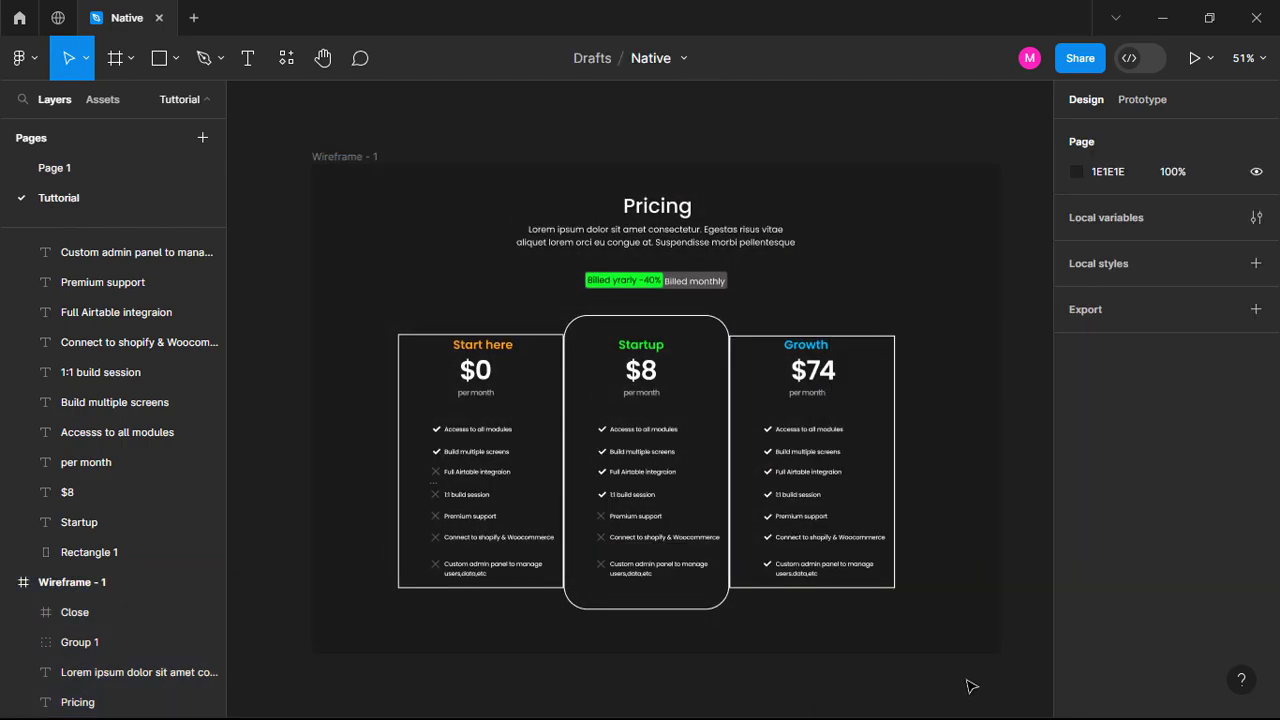
Group the whole wireframe together with its frame and export the group at 2x as Group 6.png into Downloads.
{"action": "left_click_drag", "start_coordinate": [965, 678], "coordinate": [333, 132]}
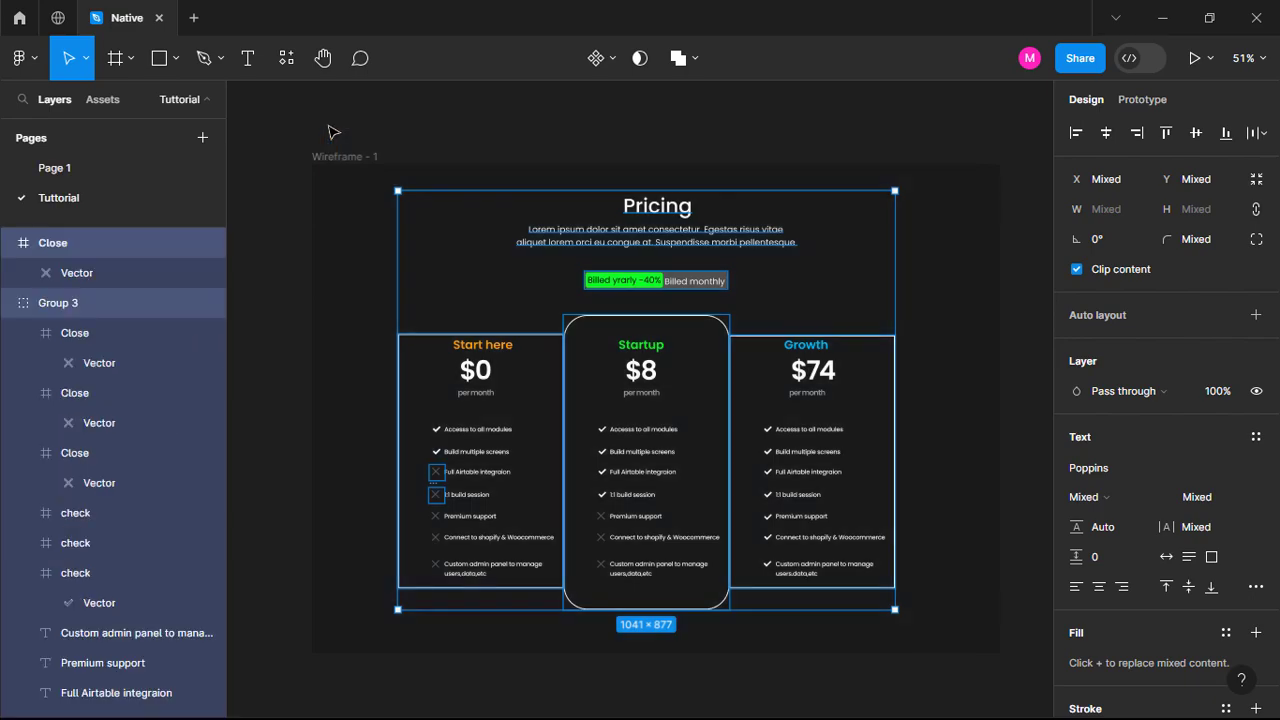
{"action": "key", "text": "ctrl+g"}
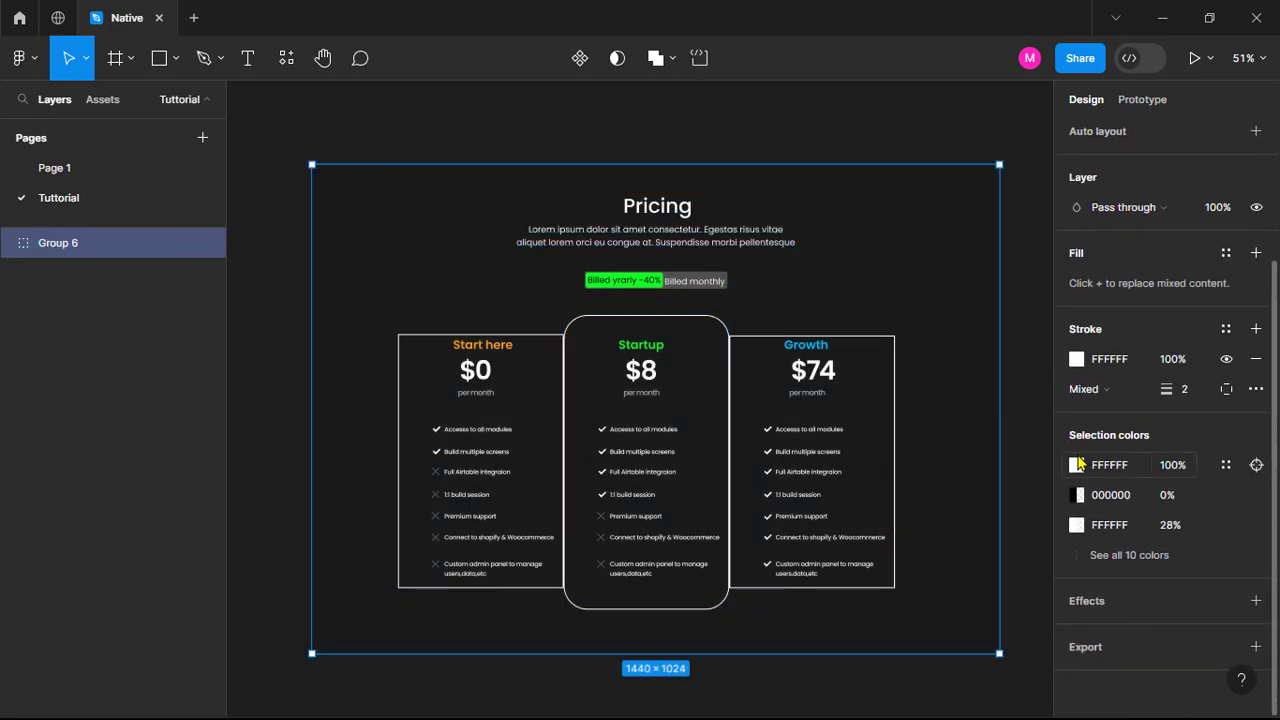
{"action": "left_click", "coordinate": [1255, 647]}
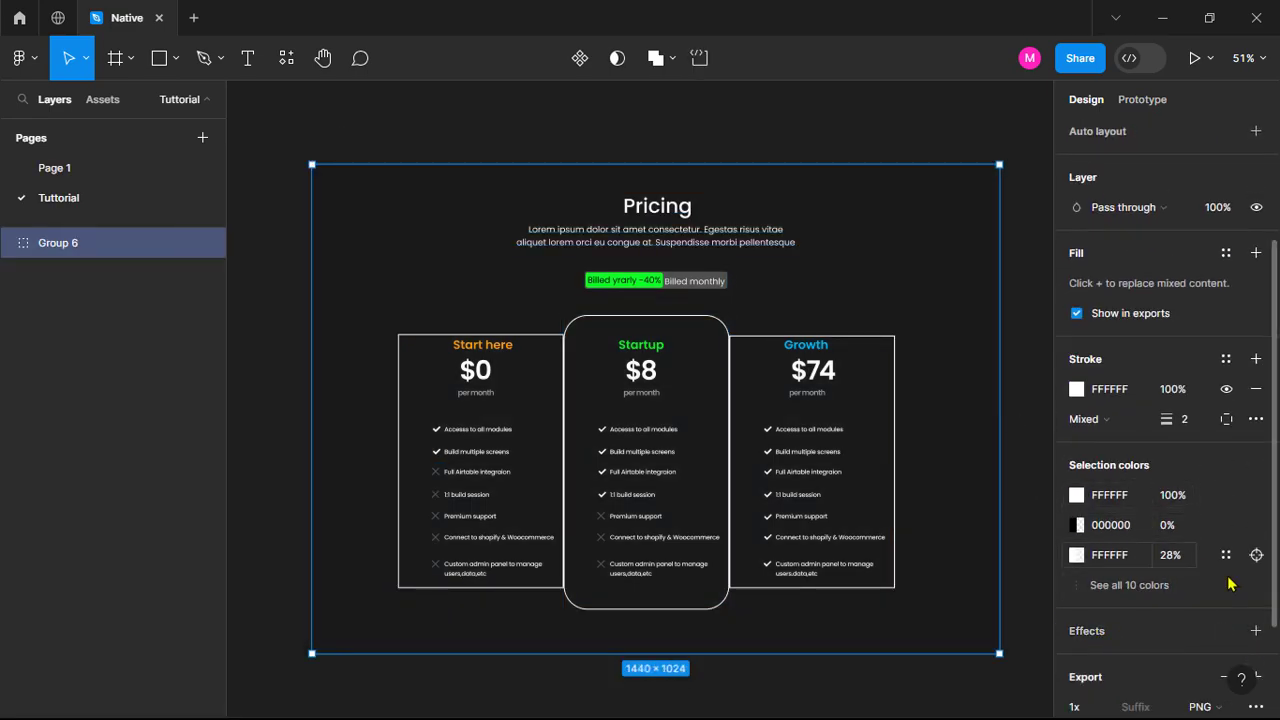
{"action": "scroll", "coordinate": [1203, 570], "scroll_direction": "down", "scroll_amount": 3}
{"action": "left_click", "coordinate": [1104, 572]}
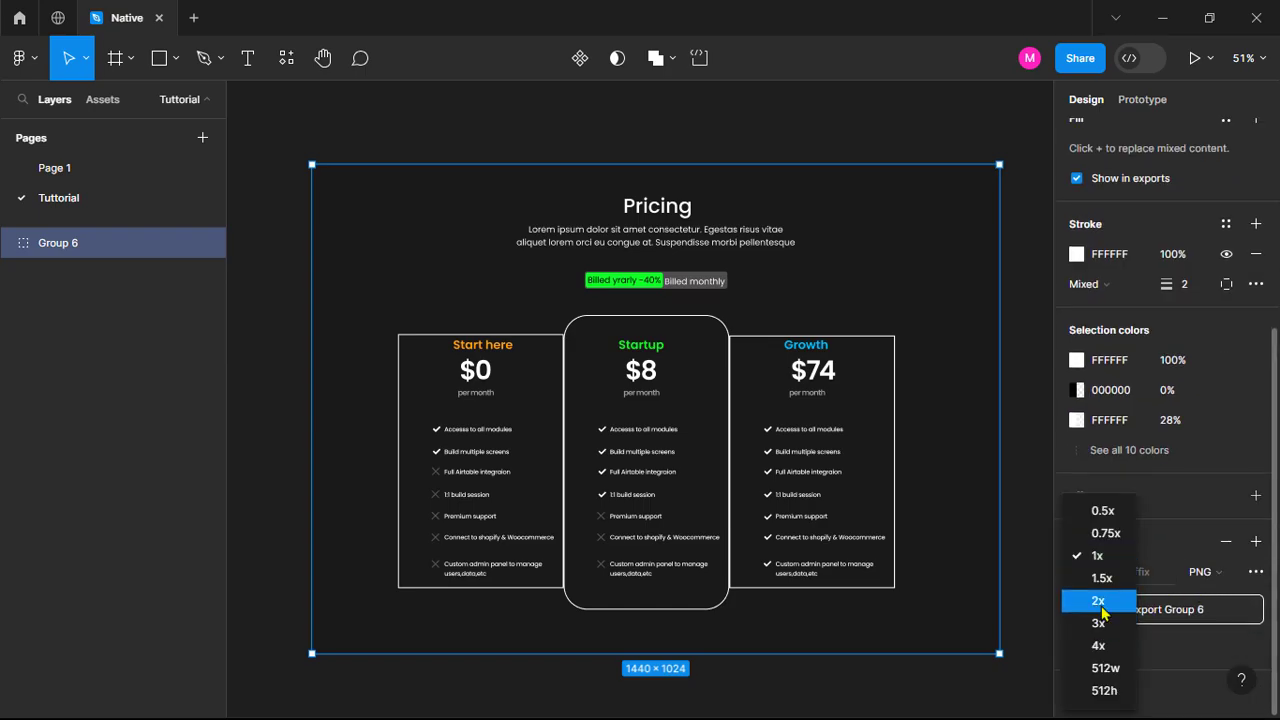
{"action": "left_click", "coordinate": [1098, 601]}
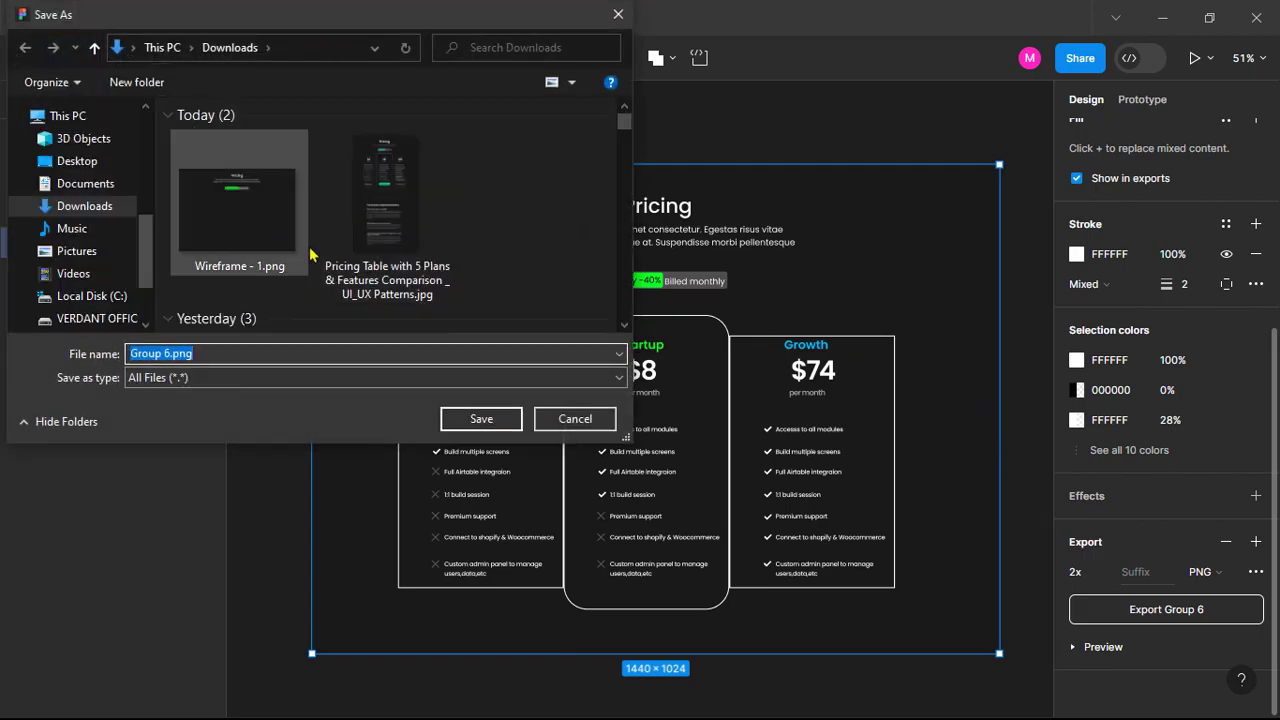
{"action": "left_click", "coordinate": [480, 416]}
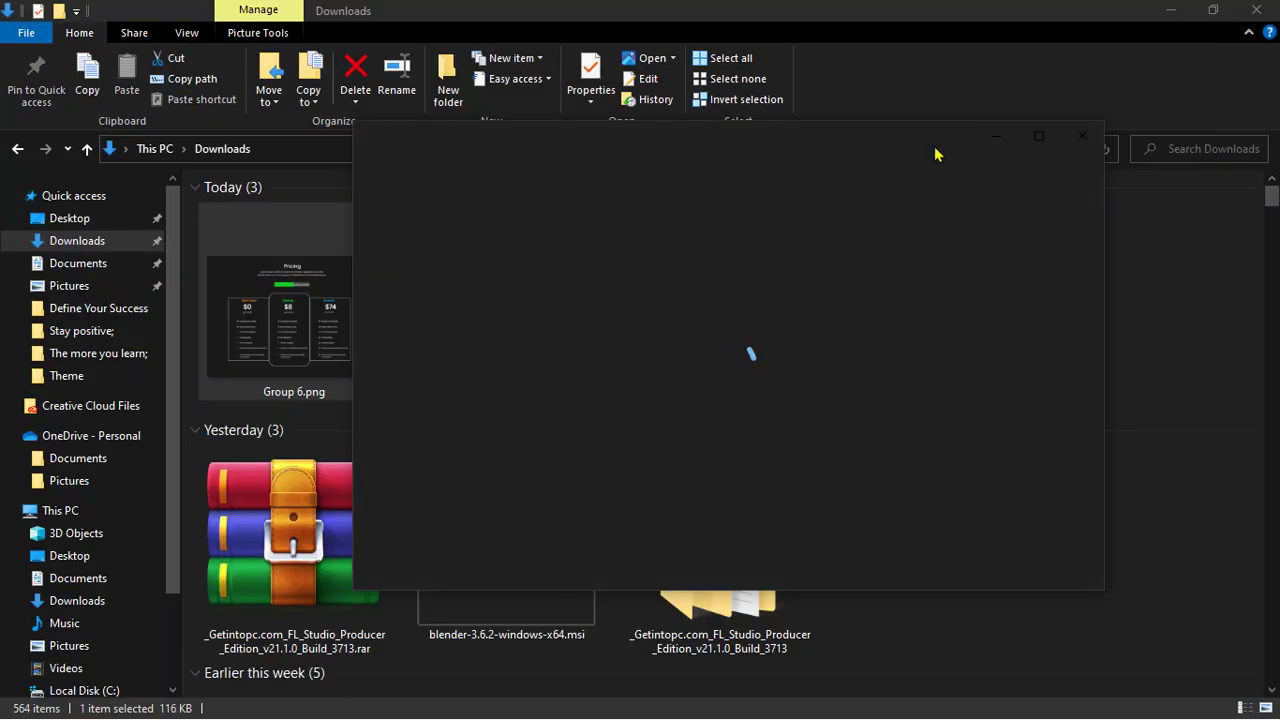
View the exported Group 6.png maximized in the image viewer and inspect the plan cards up close and as a whole.
{"action": "left_click", "coordinate": [1039, 138]}
{"action": "scroll", "coordinate": [722, 323], "scroll_direction": "up", "scroll_amount": 2}
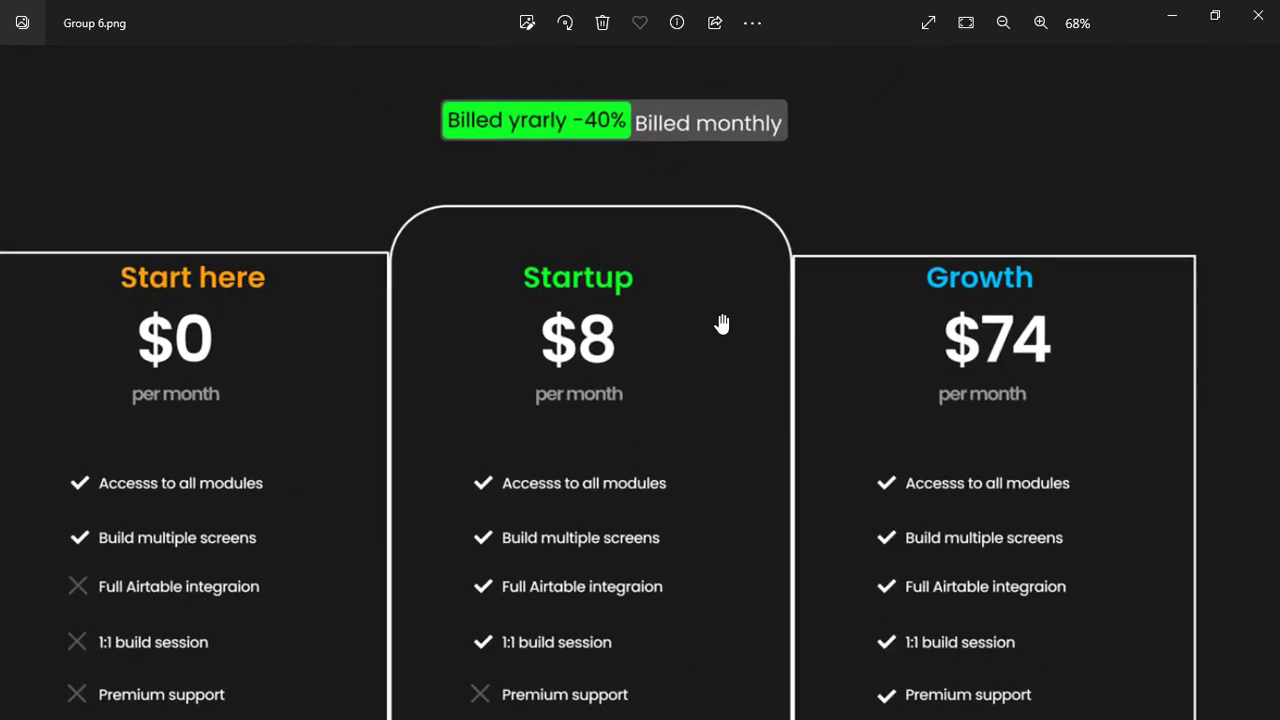
{"action": "scroll", "coordinate": [722, 323], "scroll_direction": "down", "scroll_amount": 3}
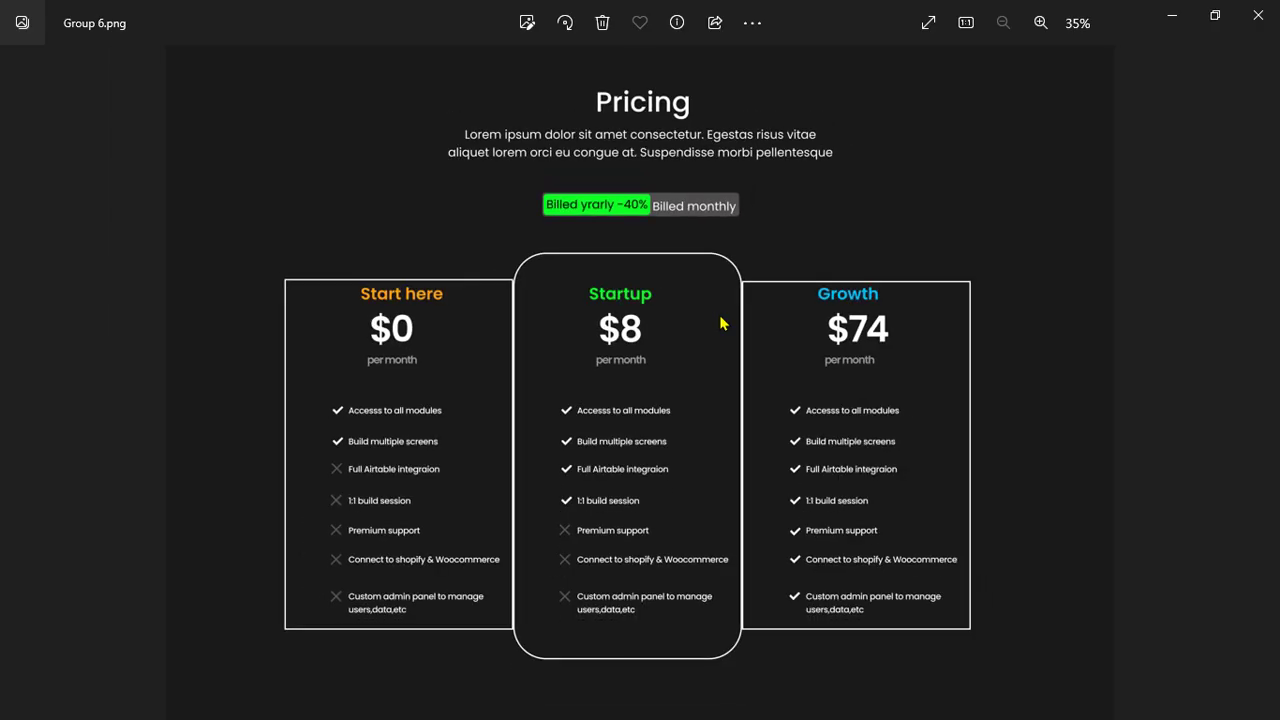